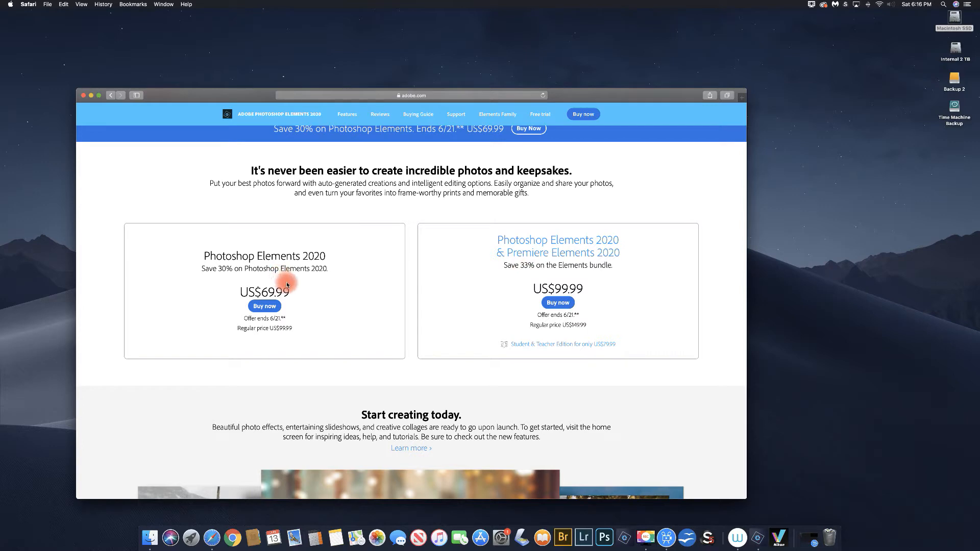
Examine the Photoshop Elements 2020 product page, including its purchase options and feature sections.
{"action": "scroll", "coordinate": [287, 282], "scroll_direction": "down", "scroll_amount": 5}
{"action": "scroll", "coordinate": [287, 284], "scroll_direction": "down", "scroll_amount": 8}
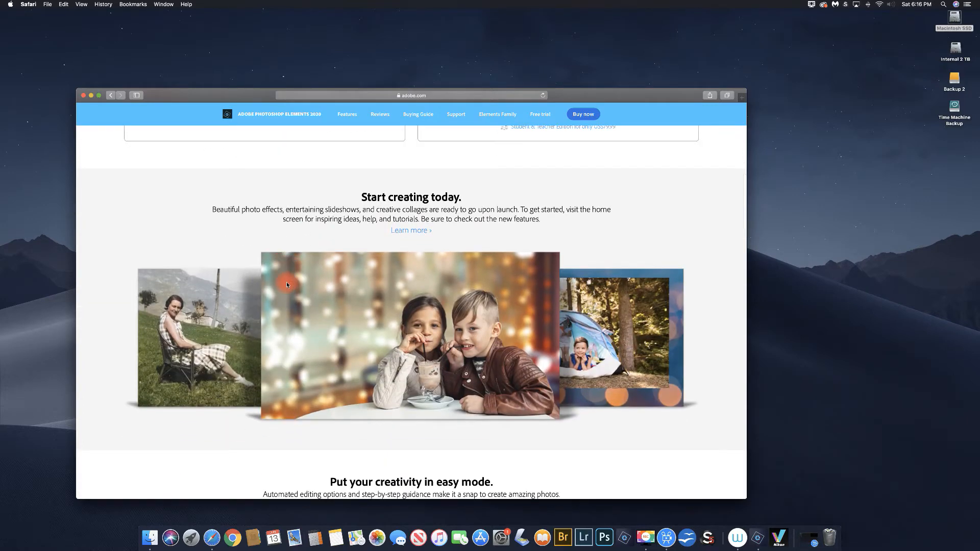
{"action": "scroll", "coordinate": [287, 284], "scroll_direction": "down", "scroll_amount": 5}
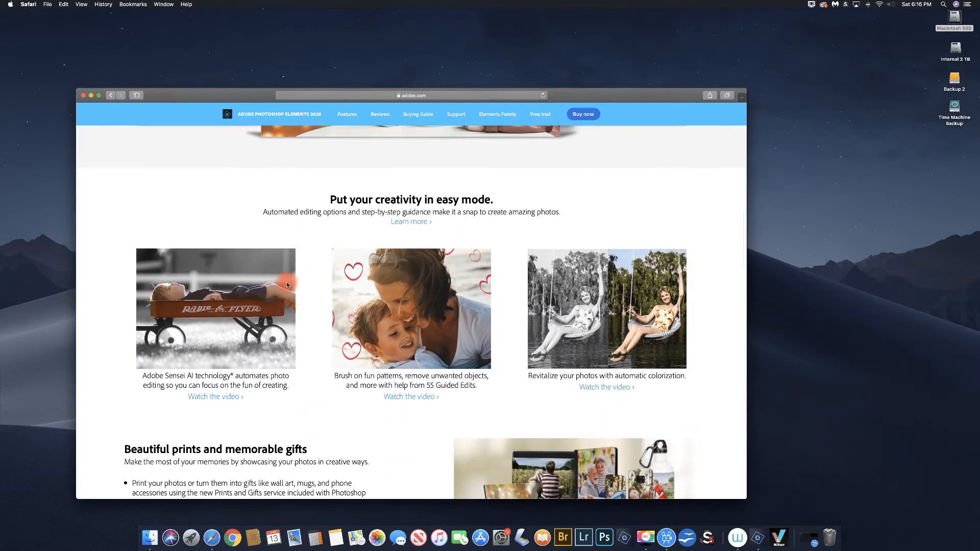
{"action": "scroll", "coordinate": [287, 284], "scroll_direction": "up", "scroll_amount": 3}
{"action": "scroll", "coordinate": [287, 282], "scroll_direction": "up", "scroll_amount": 15}
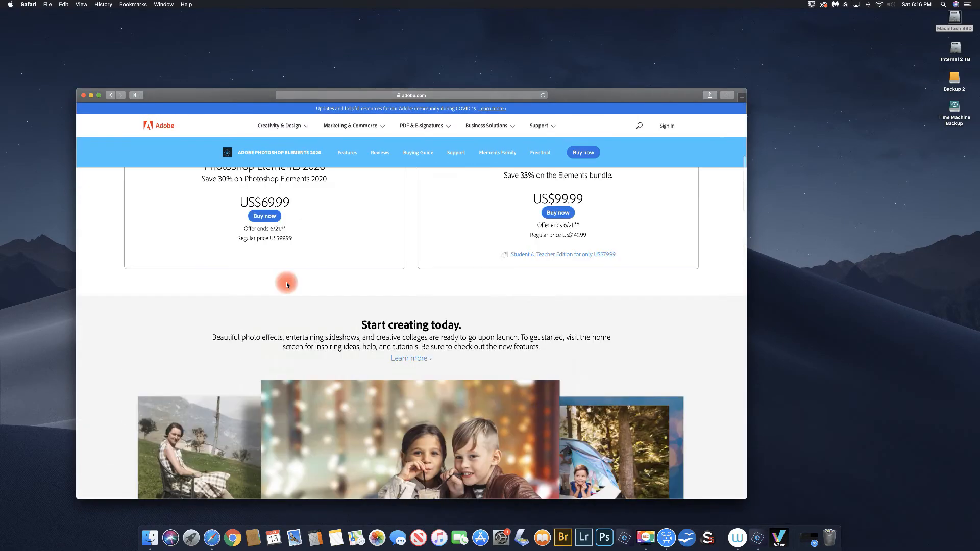
{"action": "scroll", "coordinate": [287, 281], "scroll_direction": "down", "scroll_amount": 4}
{"action": "scroll", "coordinate": [288, 284], "scroll_direction": "down", "scroll_amount": 4}
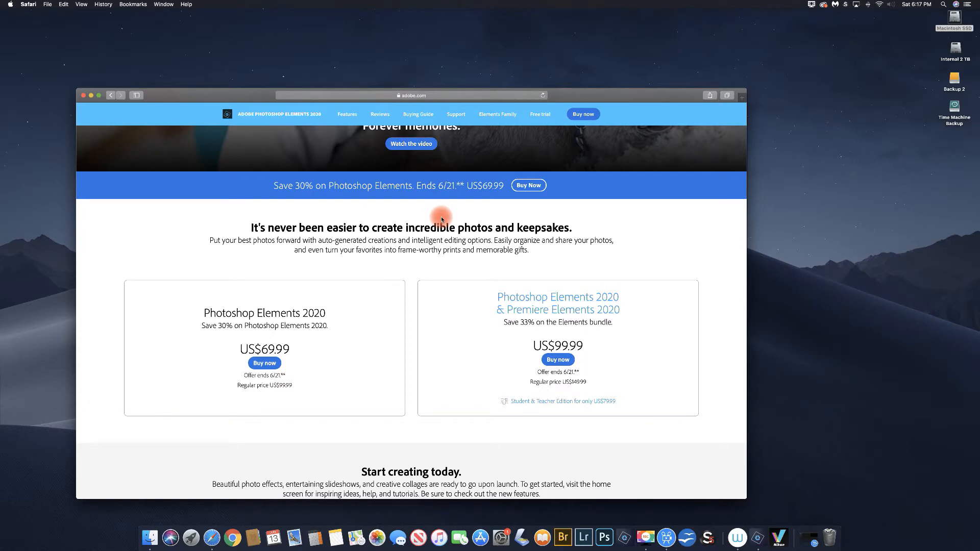
{"action": "scroll", "coordinate": [442, 220], "scroll_direction": "down", "scroll_amount": 3}
{"action": "scroll", "coordinate": [441, 220], "scroll_direction": "up", "scroll_amount": 6}
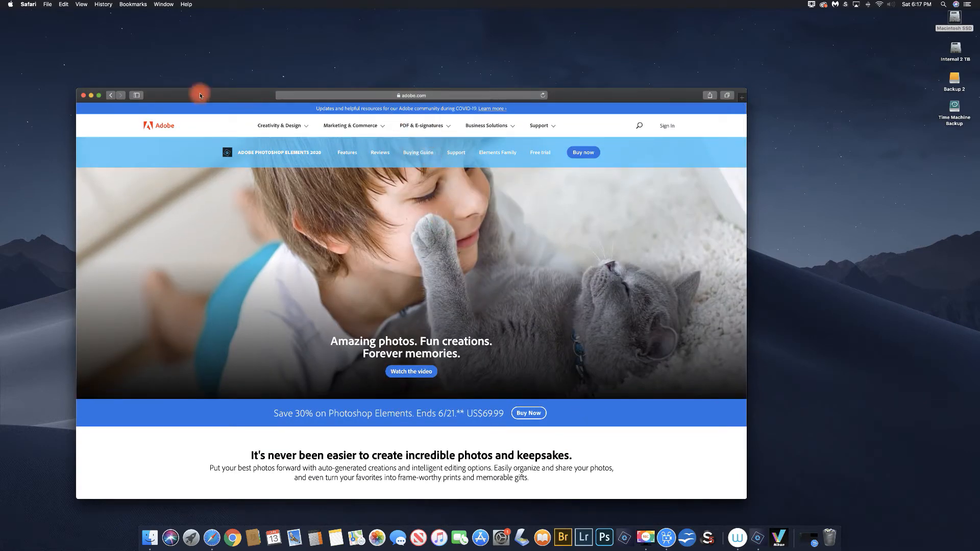
Close the Adobe web page window and launch Adobe Photoshop Elements 2020.
{"action": "left_click", "coordinate": [85, 95]}
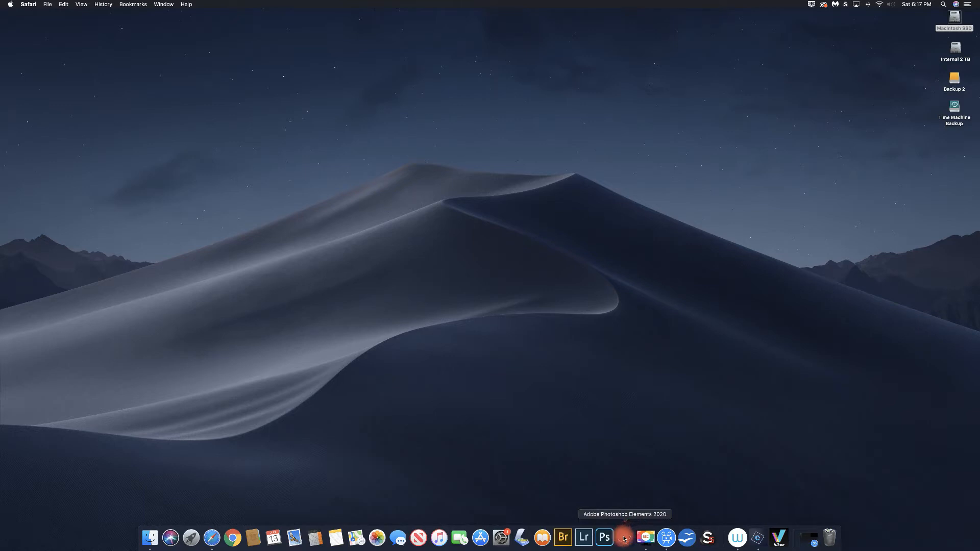
{"action": "left_click", "coordinate": [624, 539]}
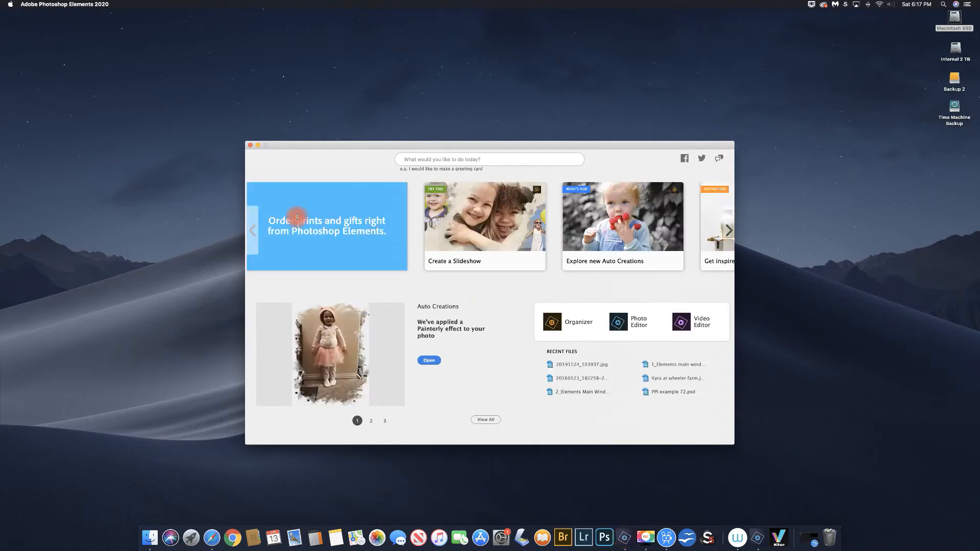
Browse the featured project cards on the Elements home screen and open the Photo Editor.
{"action": "left_click", "coordinate": [729, 230]}
{"action": "left_click", "coordinate": [729, 230]}
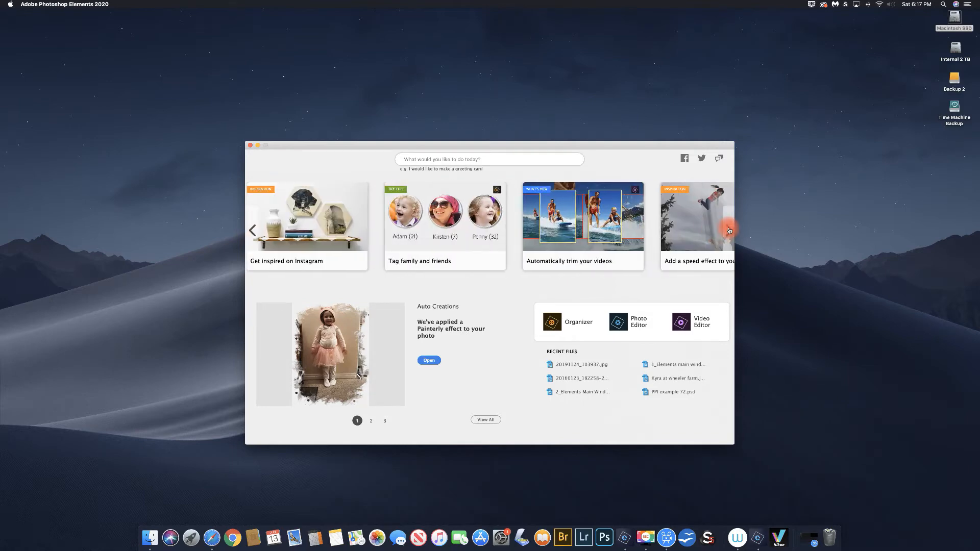
{"action": "left_click", "coordinate": [729, 231]}
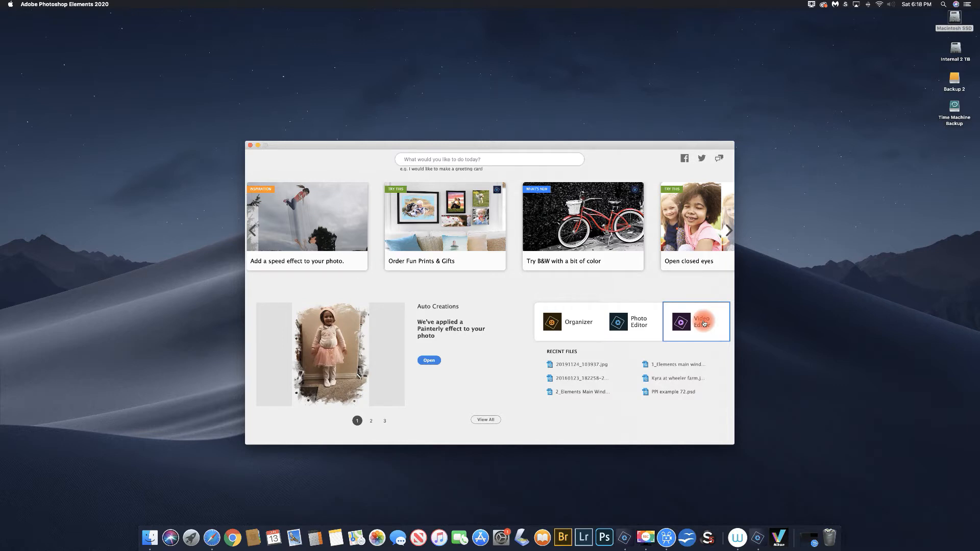
{"action": "left_click", "coordinate": [629, 321]}
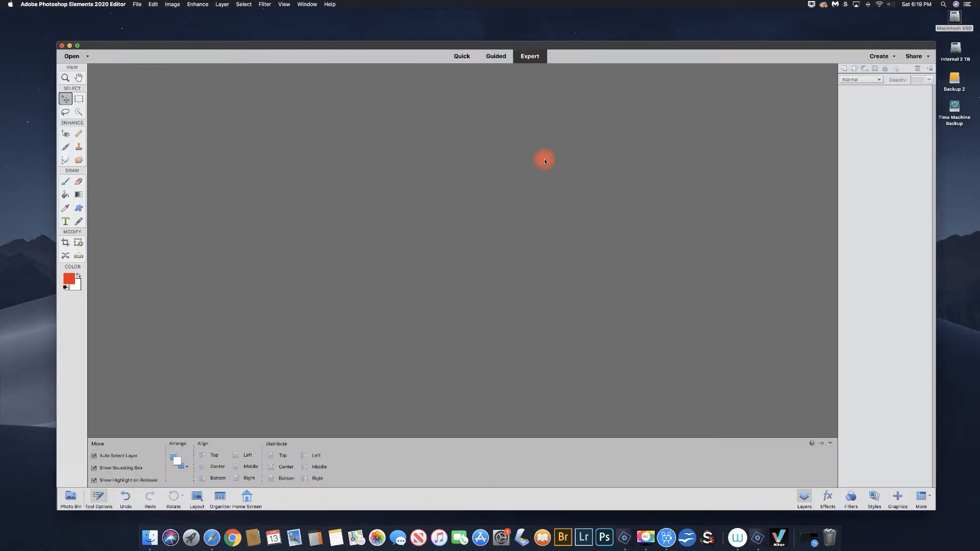
Switch to Quick mode and look through its Adjustments, Effects, Textures and Frames collections.
{"action": "left_click", "coordinate": [462, 56]}
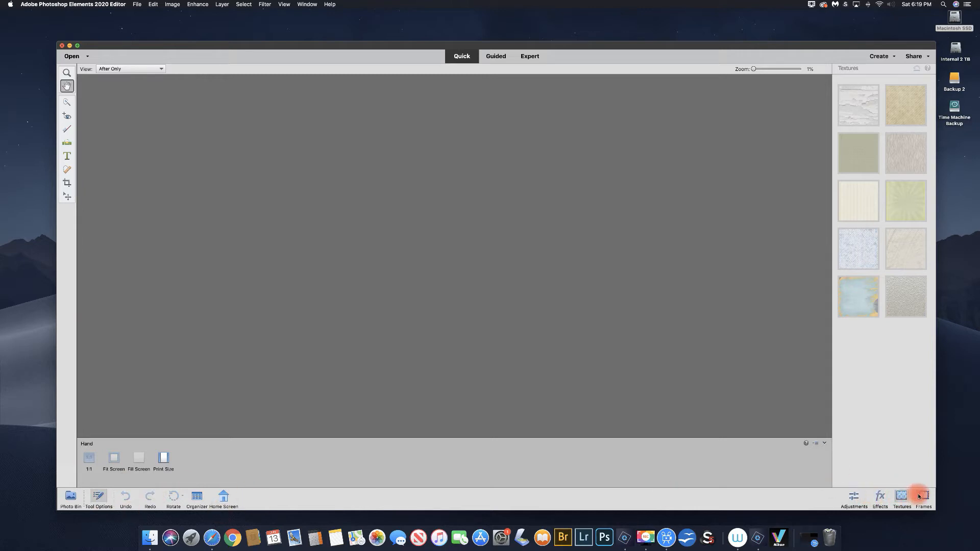
{"action": "left_click", "coordinate": [854, 497]}
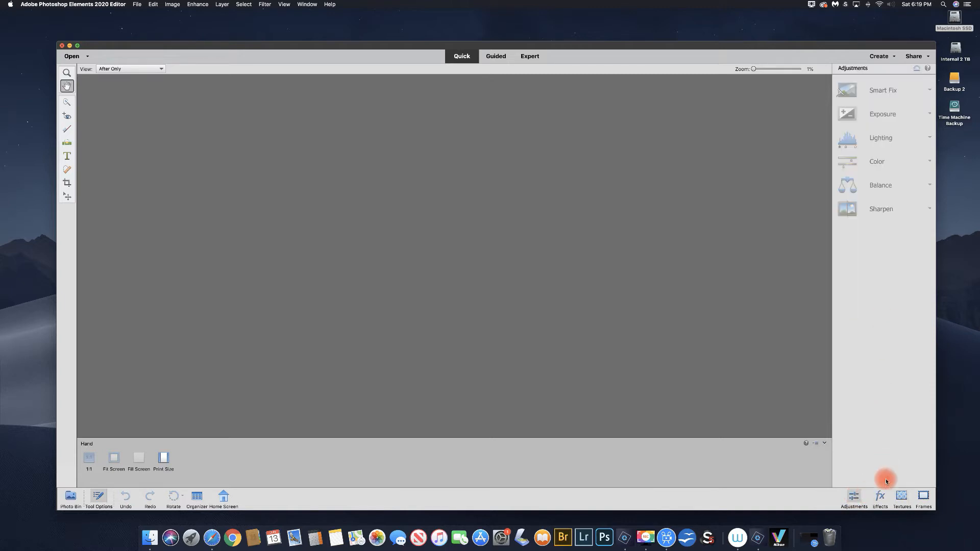
{"action": "left_click", "coordinate": [883, 500]}
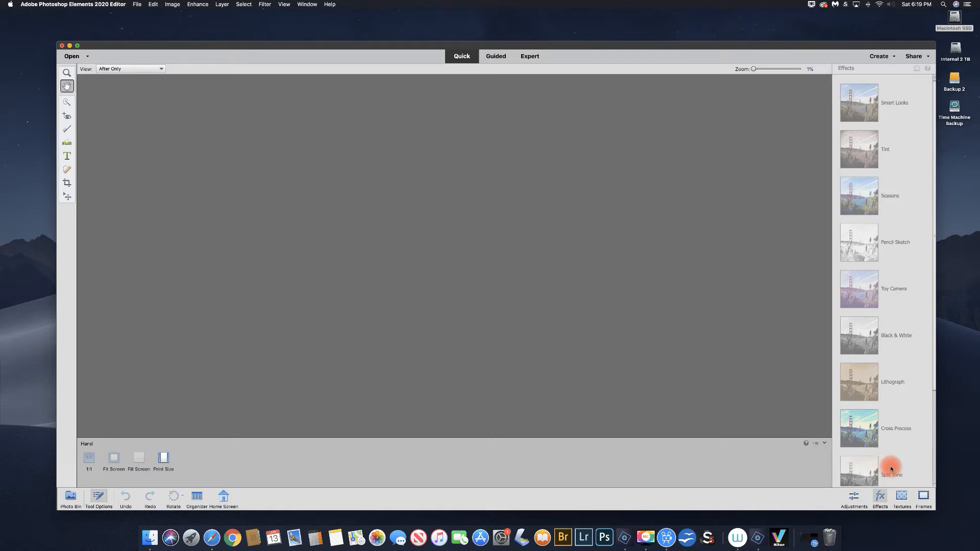
{"action": "left_click", "coordinate": [903, 496]}
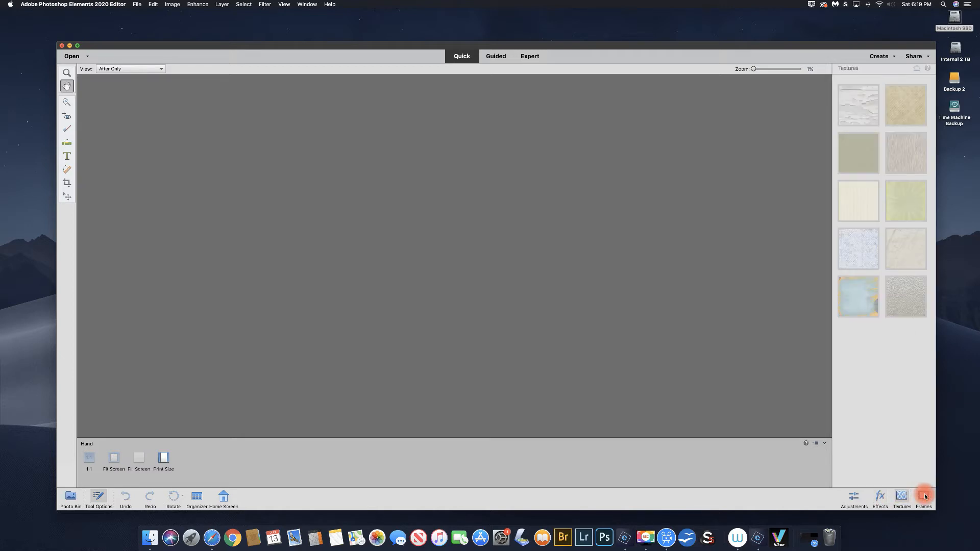
{"action": "left_click", "coordinate": [925, 496]}
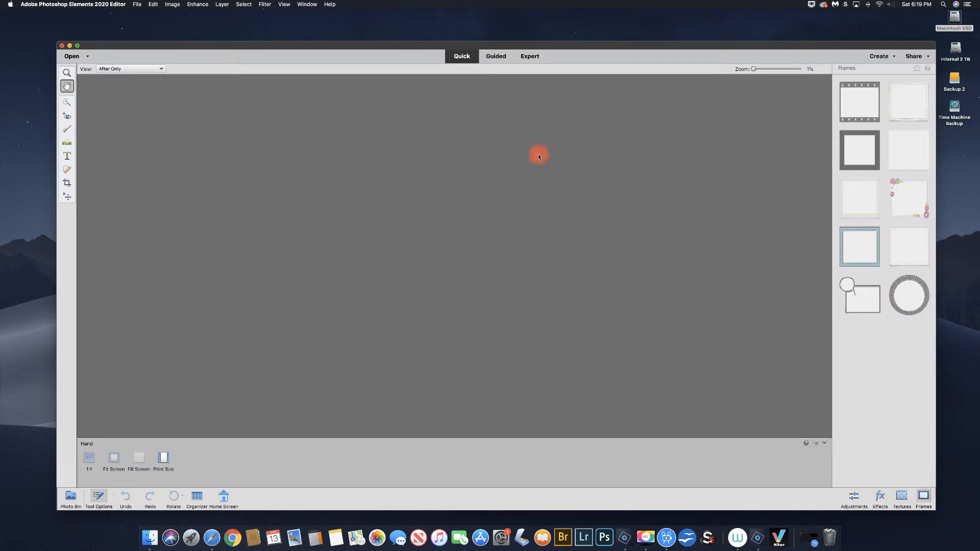
View the Basics guided edits in Guided mode and return the editor to Expert mode.
{"action": "left_click", "coordinate": [497, 57]}
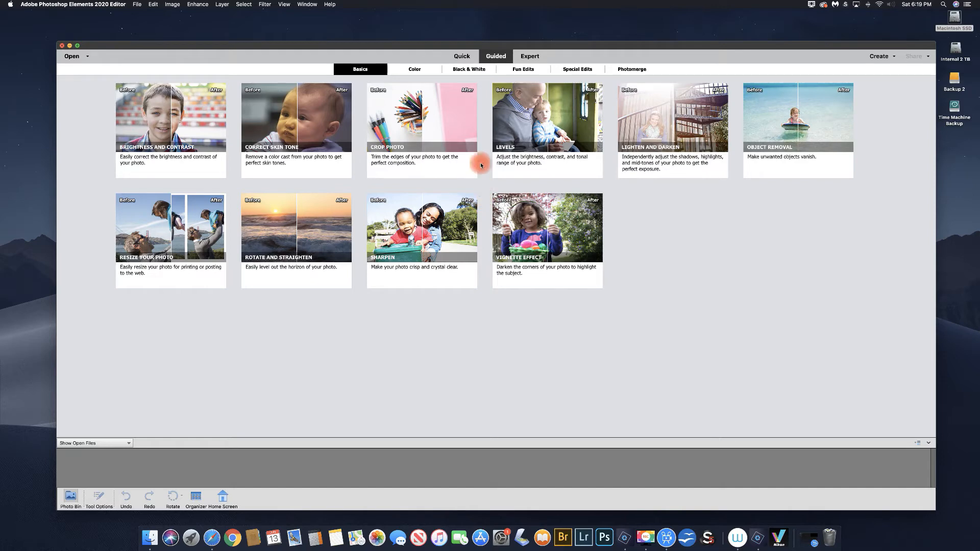
{"action": "left_click", "coordinate": [533, 56]}
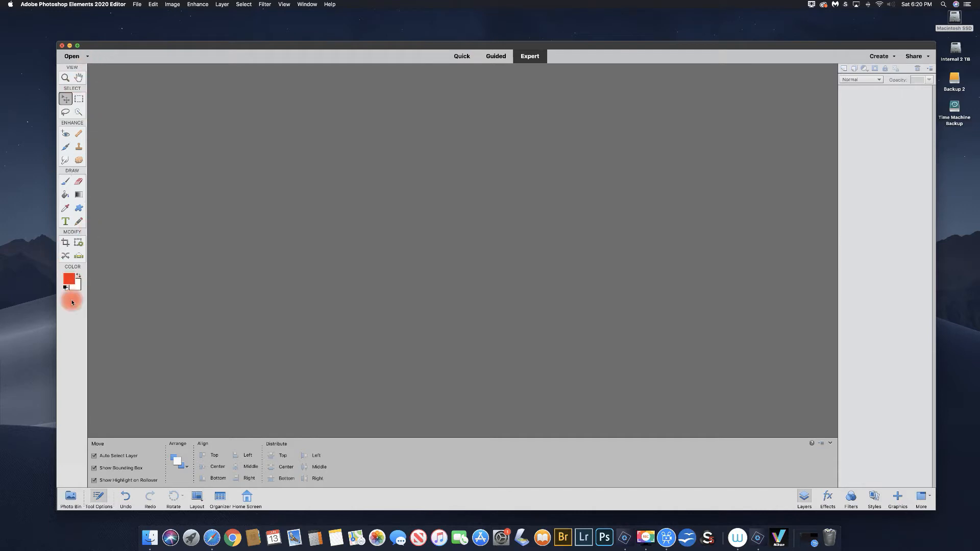
{"action": "left_click", "coordinate": [462, 57]}
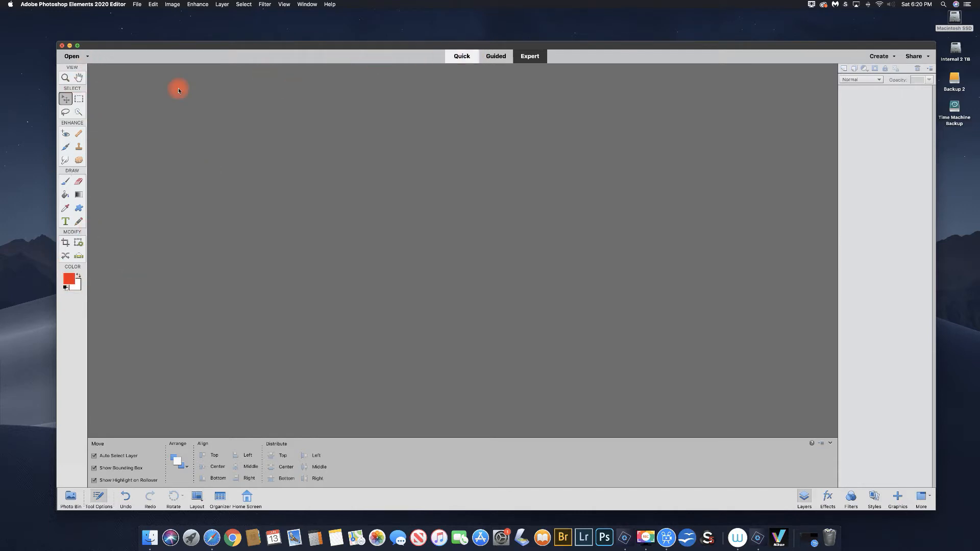
{"action": "left_click", "coordinate": [526, 57]}
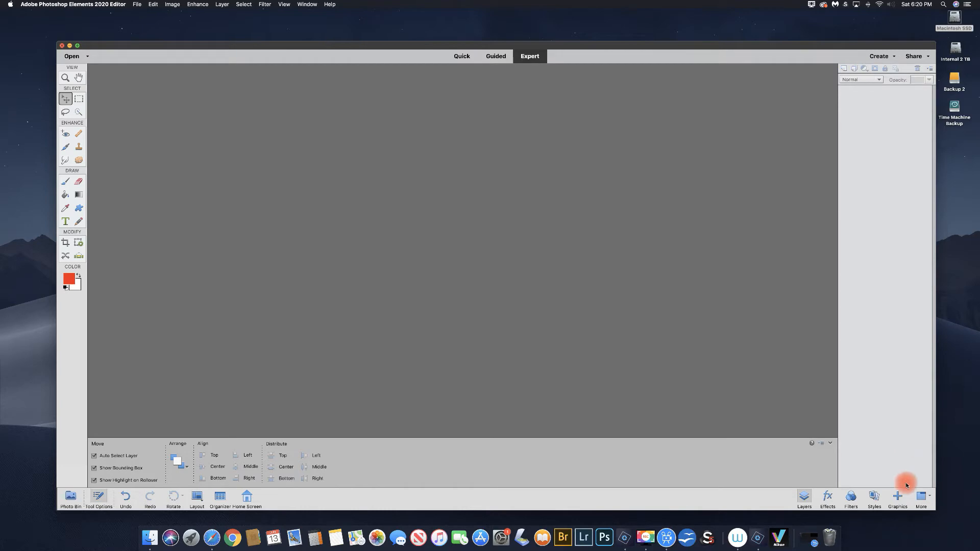
Display the Graphics collection in Expert mode and look through the available shapes.
{"action": "left_click", "coordinate": [899, 498]}
{"action": "scroll", "coordinate": [878, 288], "scroll_direction": "down", "scroll_amount": 10}
{"action": "scroll", "coordinate": [880, 295], "scroll_direction": "down", "scroll_amount": 5}
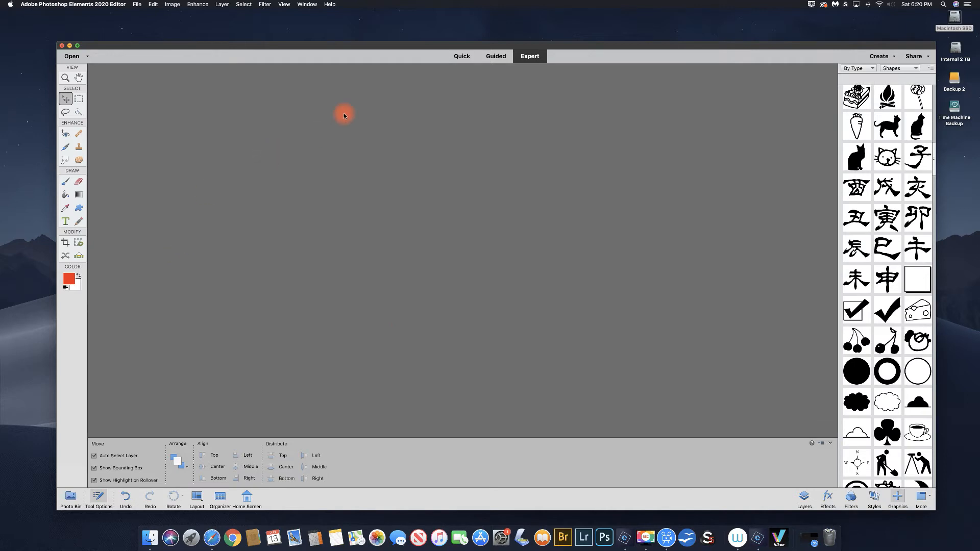
Examine the file commands, including those for creating a blank file and opening recently edited files.
{"action": "left_click", "coordinate": [137, 6]}
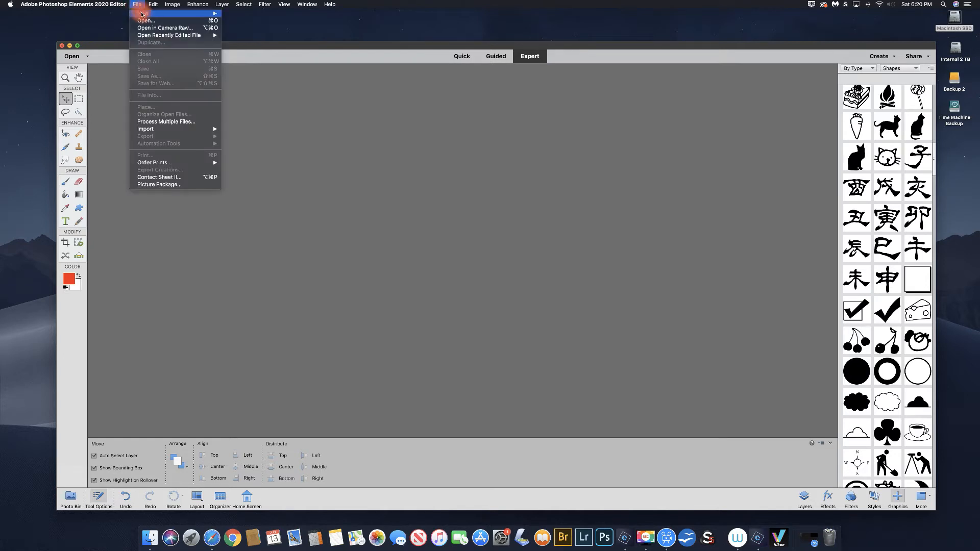
{"action": "mouse_move", "coordinate": [175, 14]}
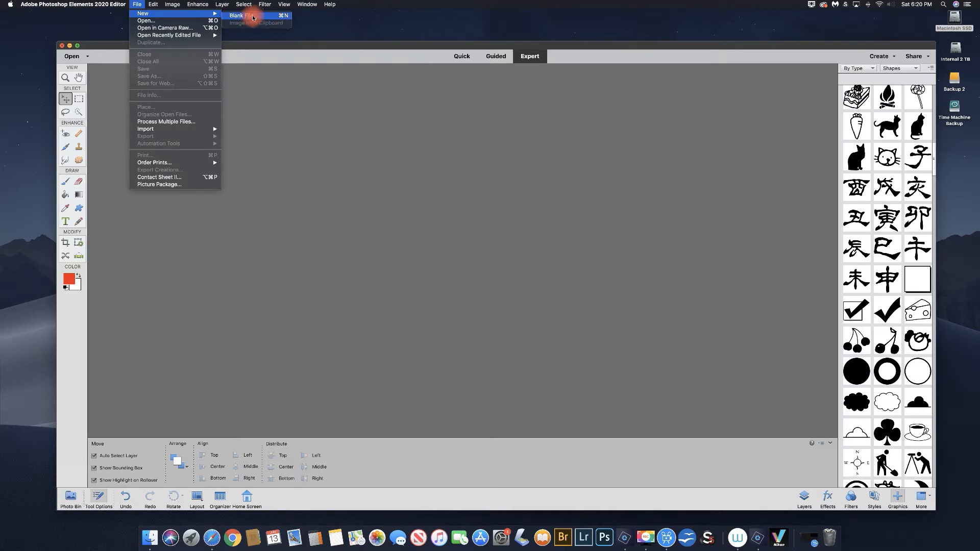
{"action": "mouse_move", "coordinate": [182, 35]}
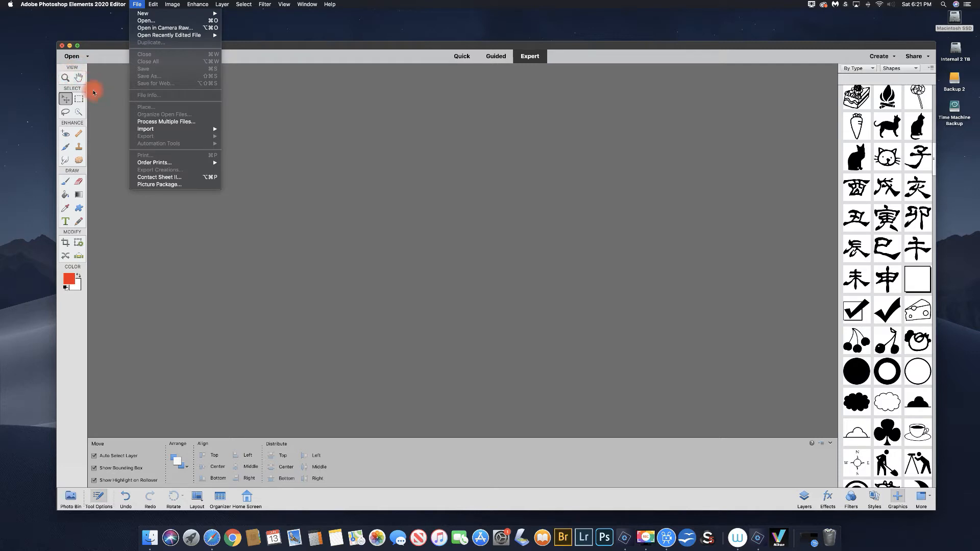
Choose the Move tool, then hide and redisplay its tool options.
{"action": "left_click", "coordinate": [66, 99]}
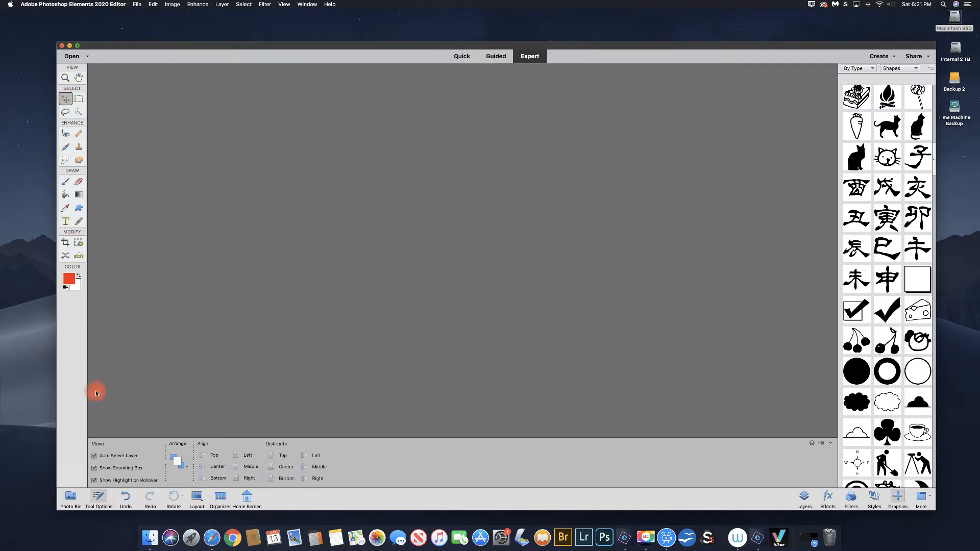
{"action": "left_click", "coordinate": [98, 499]}
{"action": "left_click", "coordinate": [98, 498]}
{"action": "left_click", "coordinate": [98, 499]}
{"action": "left_click", "coordinate": [99, 499]}
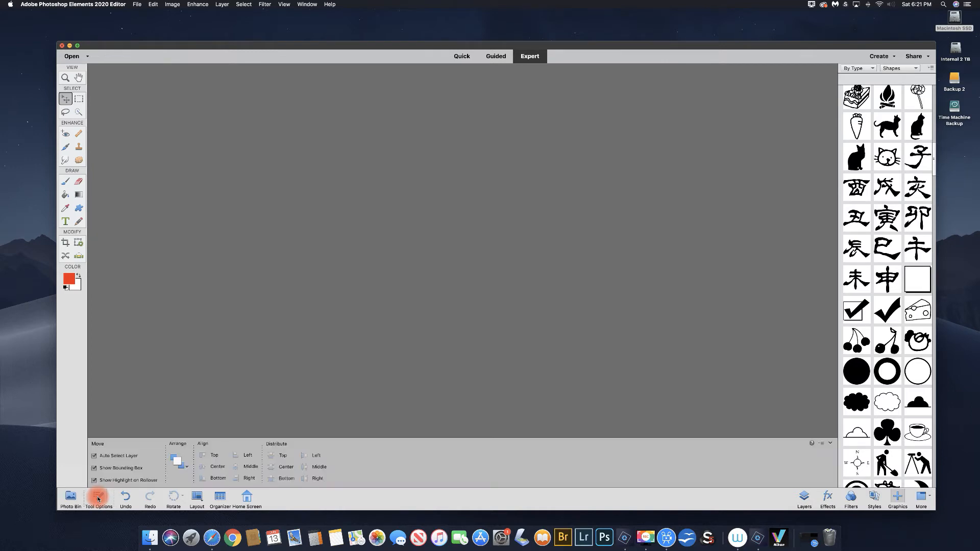
Compare the options of the Lasso, Brush, Color Picker, Clone Stamp, Rectangular Marquee and Crop tools, ending with Crop active.
{"action": "left_click", "coordinate": [65, 113]}
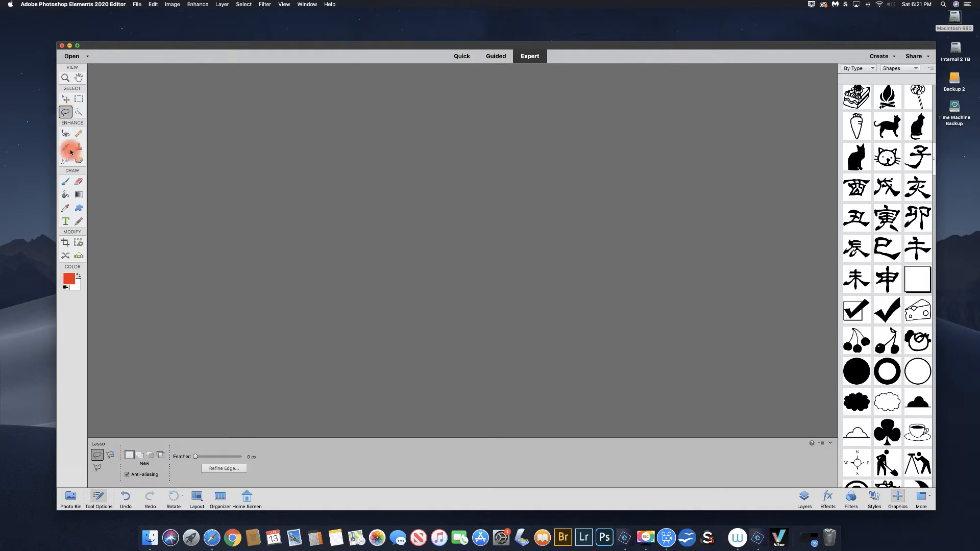
{"action": "left_click", "coordinate": [66, 182]}
{"action": "left_click", "coordinate": [65, 196]}
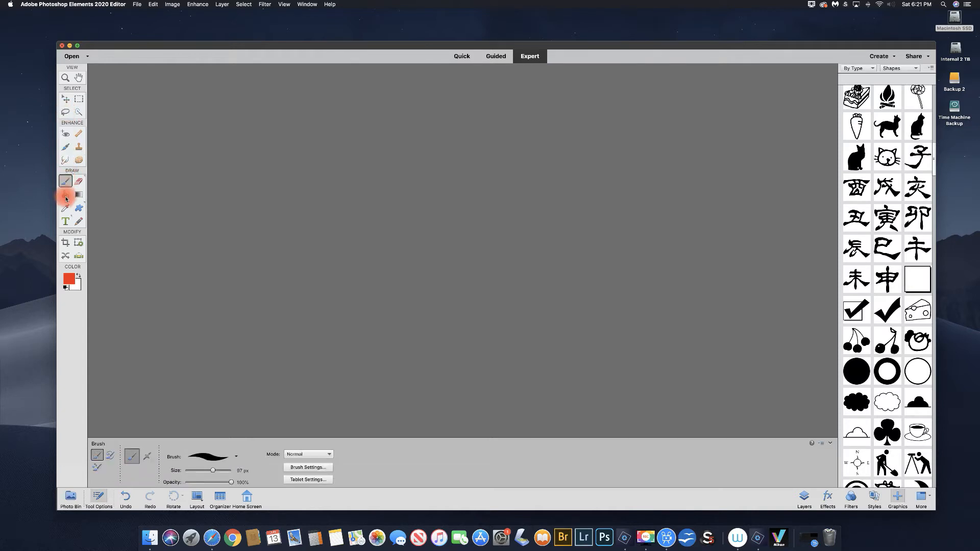
{"action": "left_click", "coordinate": [66, 208]}
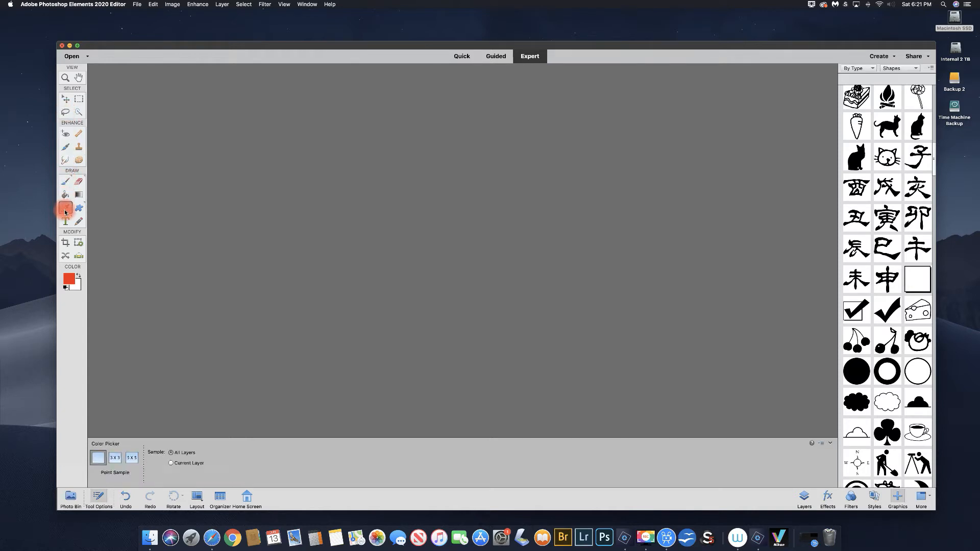
{"action": "left_click", "coordinate": [66, 222]}
{"action": "left_click", "coordinate": [65, 243]}
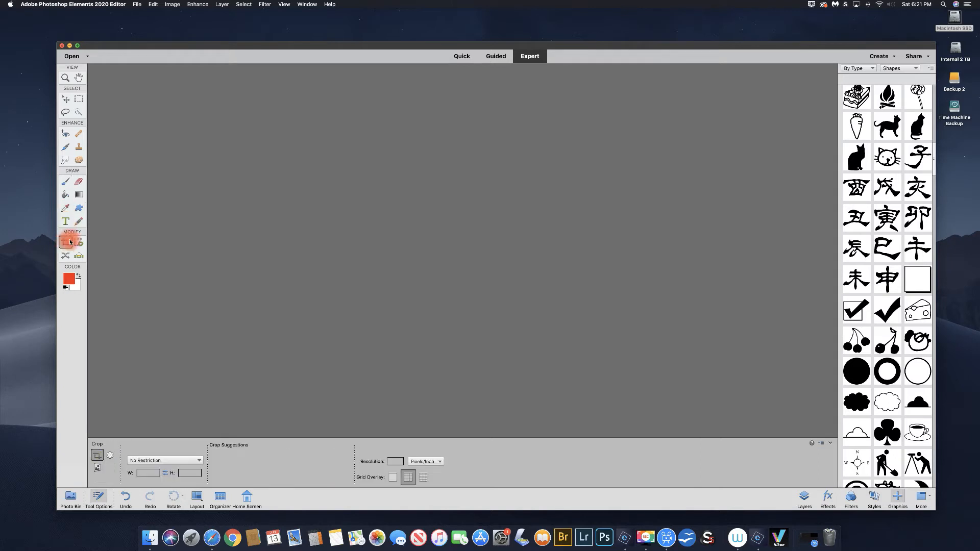
{"action": "left_click", "coordinate": [79, 147]}
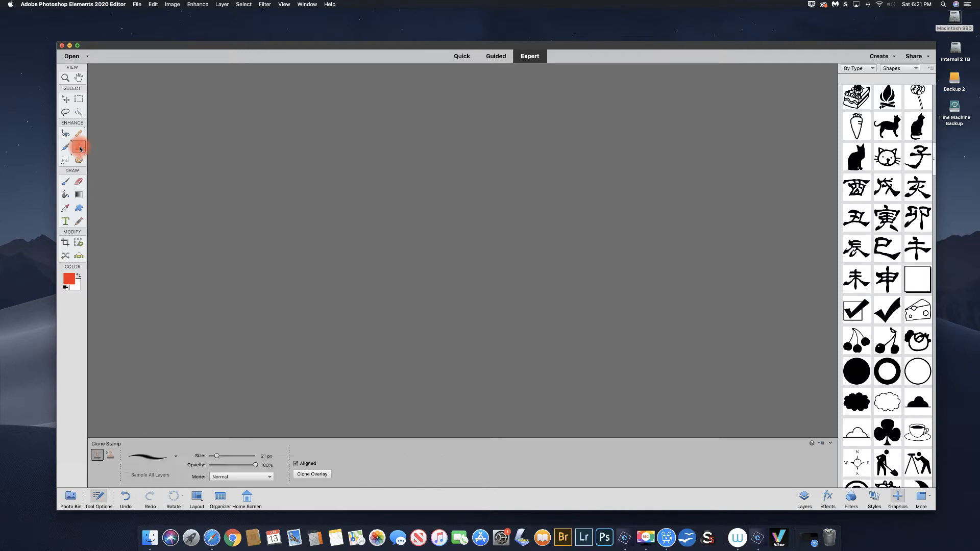
{"action": "left_click", "coordinate": [79, 101]}
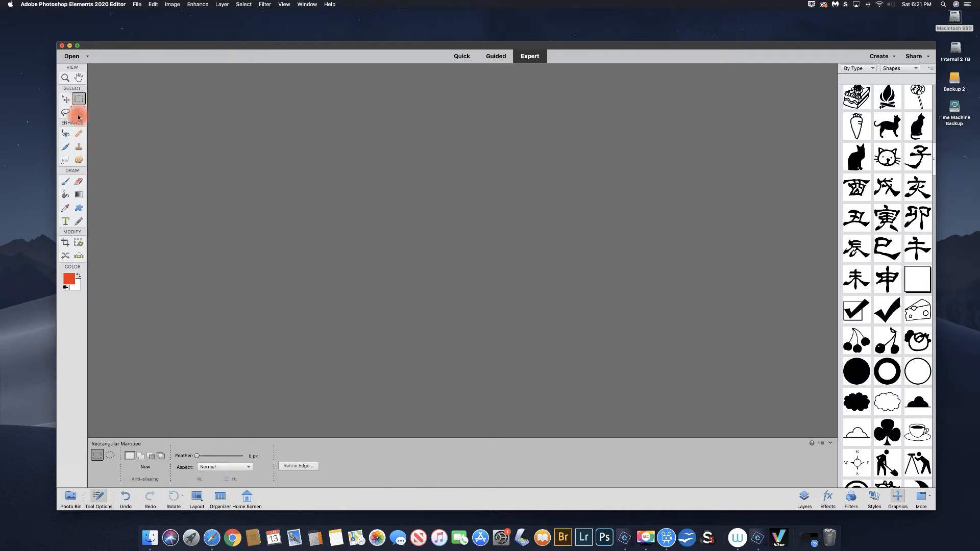
{"action": "left_click", "coordinate": [65, 244]}
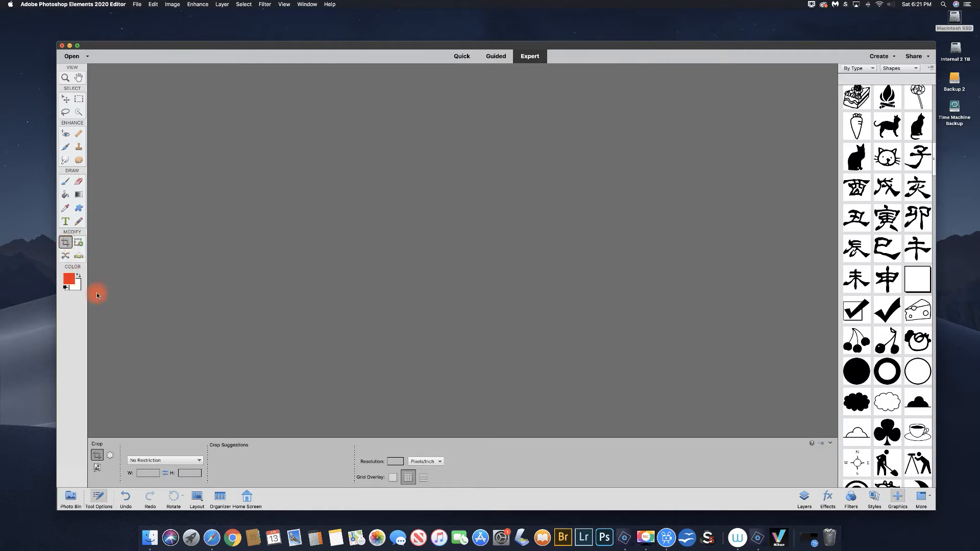
Show the Photo Bin in place of the tool options and try the Undo and Redo commands.
{"action": "left_click", "coordinate": [70, 498]}
{"action": "left_click", "coordinate": [71, 498]}
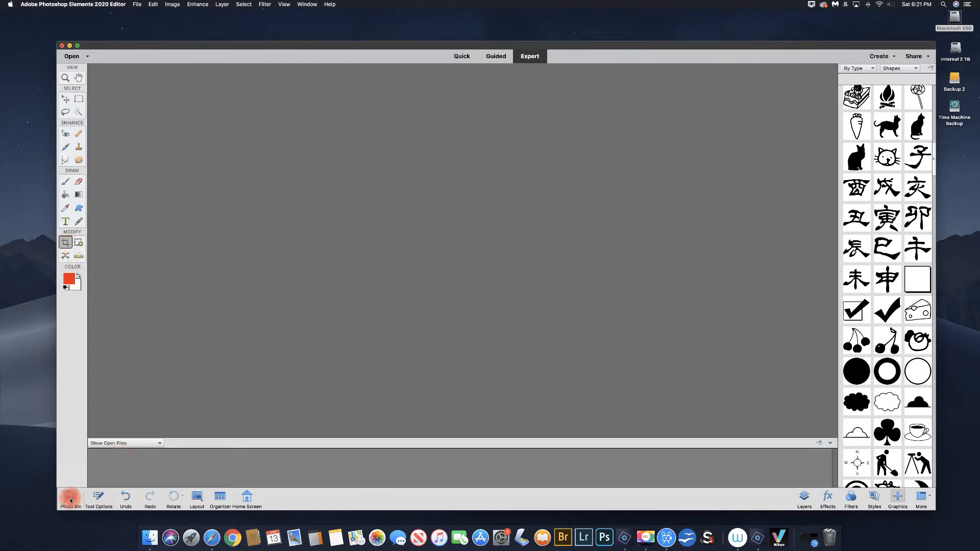
{"action": "left_click", "coordinate": [70, 499]}
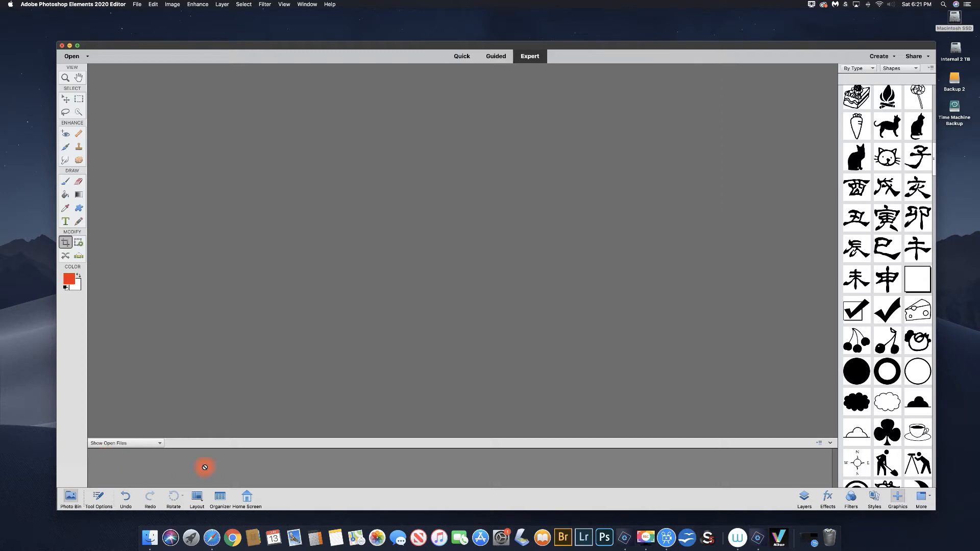
{"action": "left_click", "coordinate": [127, 500]}
{"action": "left_click", "coordinate": [154, 501]}
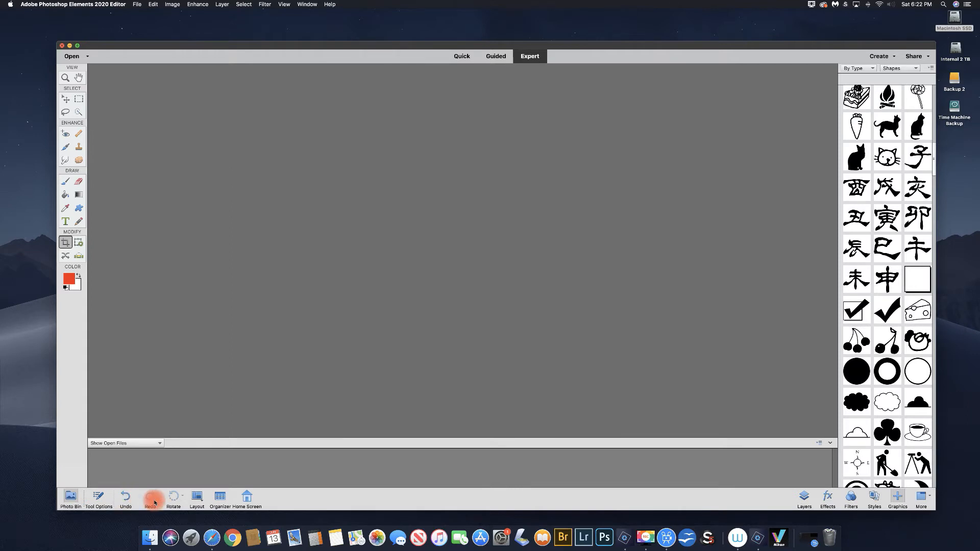
Try the Rotate and Layout options, view the Sample Images folder in the Elements Organizer, and close the Organizer.
{"action": "left_click", "coordinate": [174, 503]}
{"action": "left_click", "coordinate": [199, 500]}
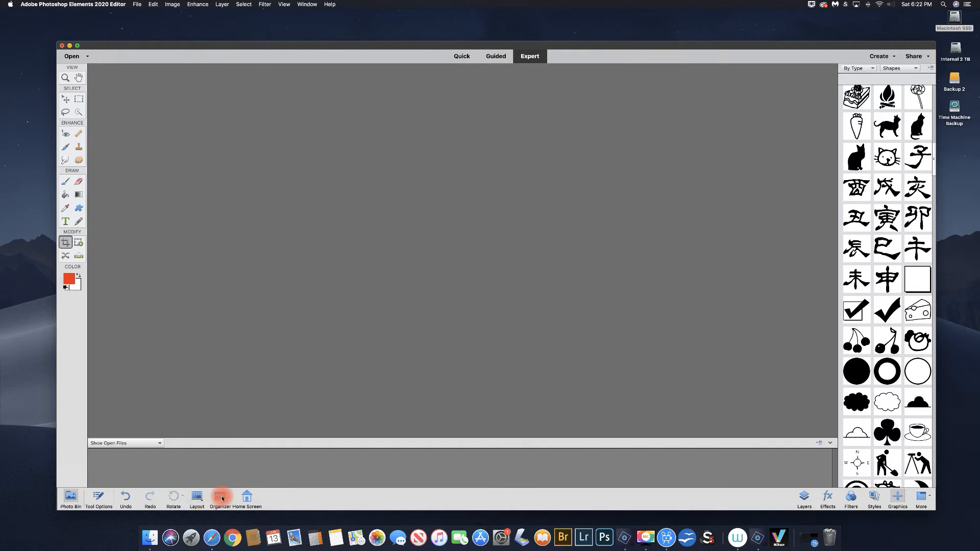
{"action": "left_click", "coordinate": [222, 499]}
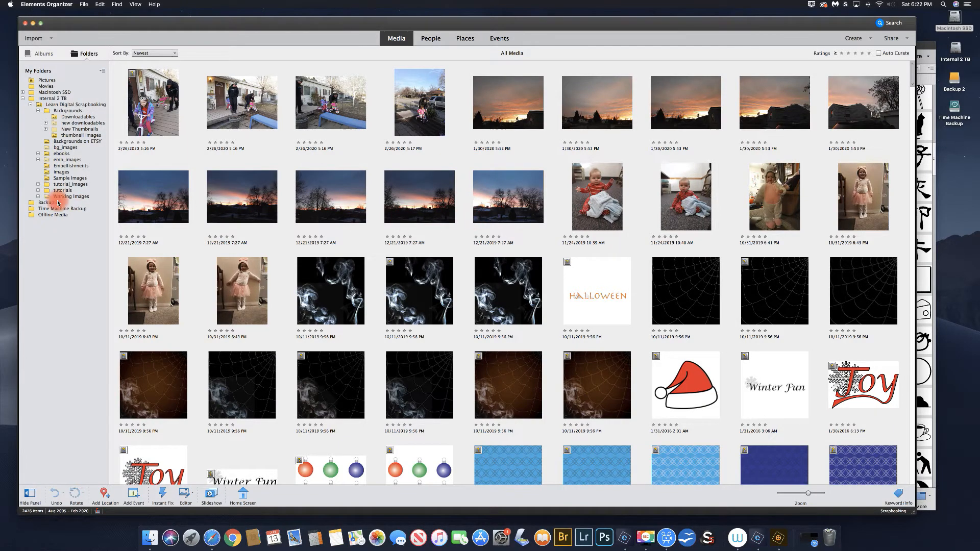
{"action": "left_click", "coordinate": [64, 179]}
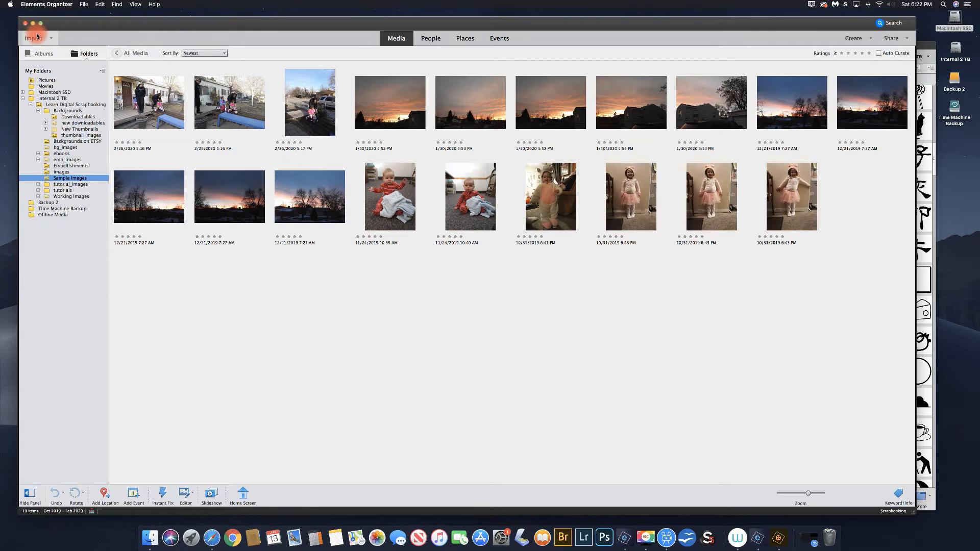
{"action": "left_click", "coordinate": [25, 24]}
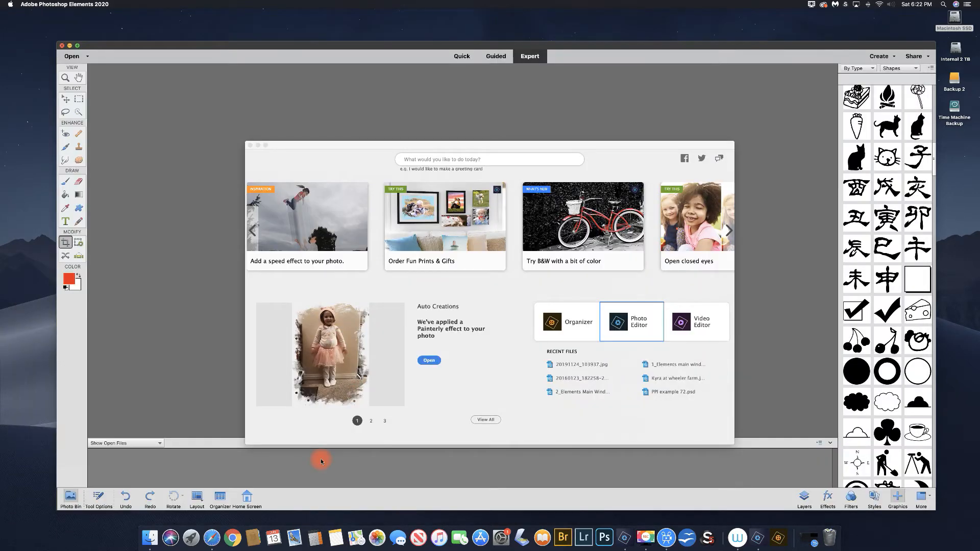
Close the Home Screen, reopen it from the Photo Editor, and close it again.
{"action": "left_click", "coordinate": [248, 146]}
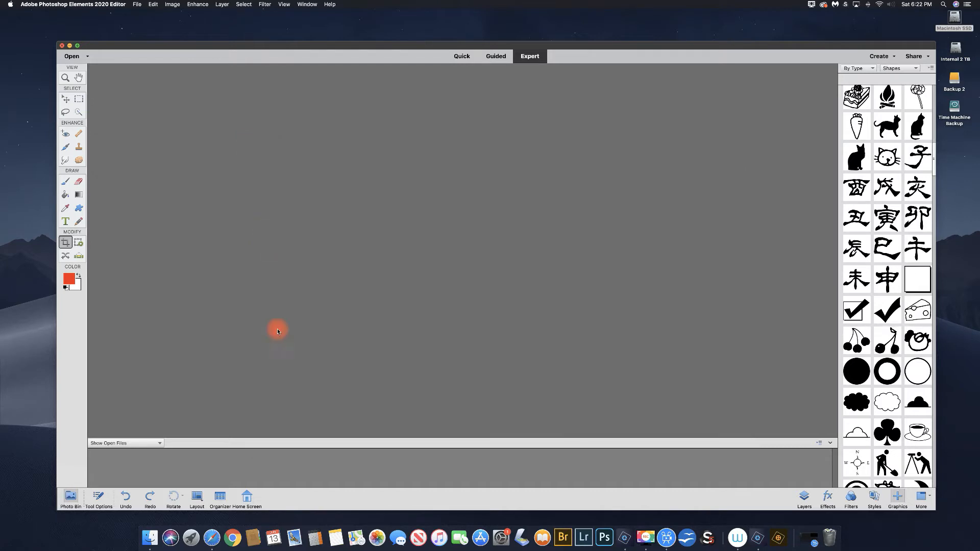
{"action": "left_click", "coordinate": [247, 498]}
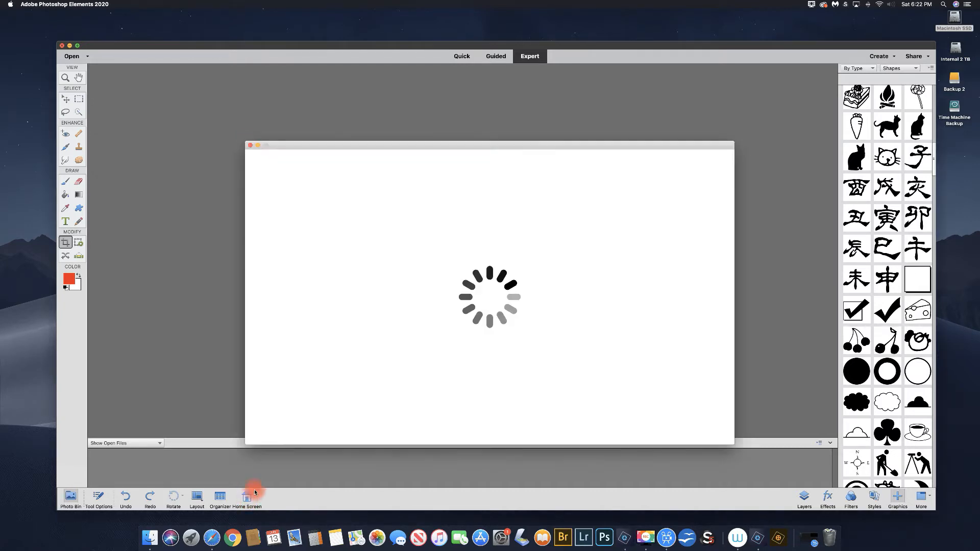
{"action": "left_click", "coordinate": [249, 147]}
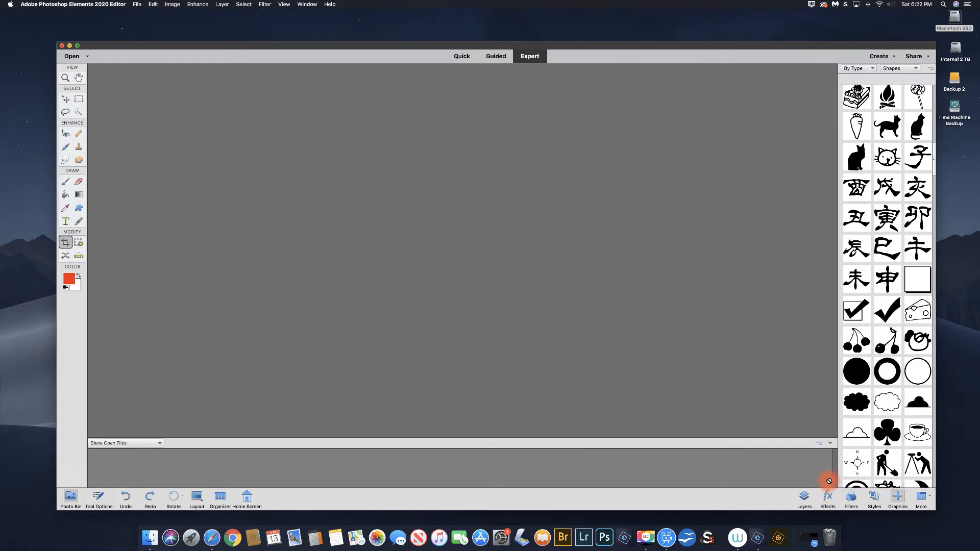
Show the Layers and Effects panels, and browse the filter thumbnails from the Artistic category down through Stylize and Texture.
{"action": "left_click", "coordinate": [804, 497]}
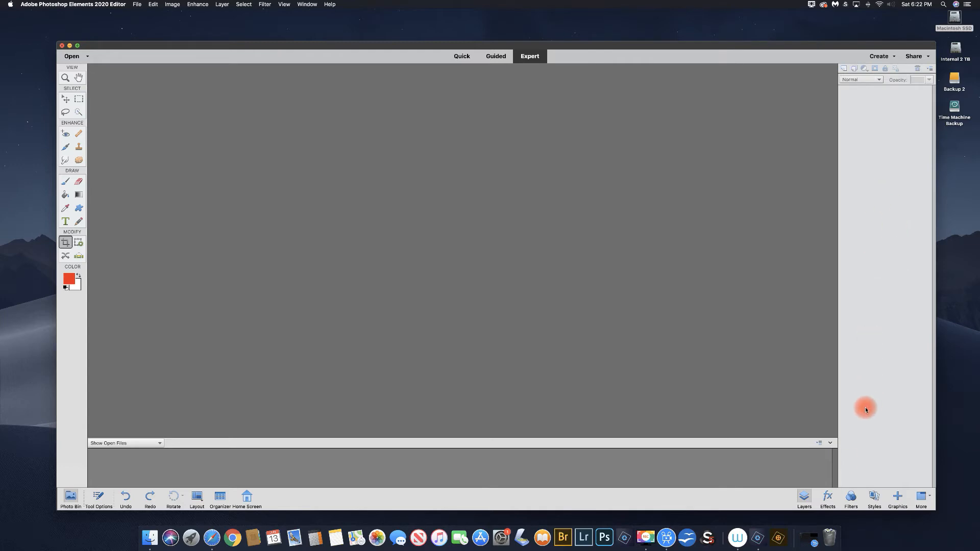
{"action": "left_click", "coordinate": [828, 498]}
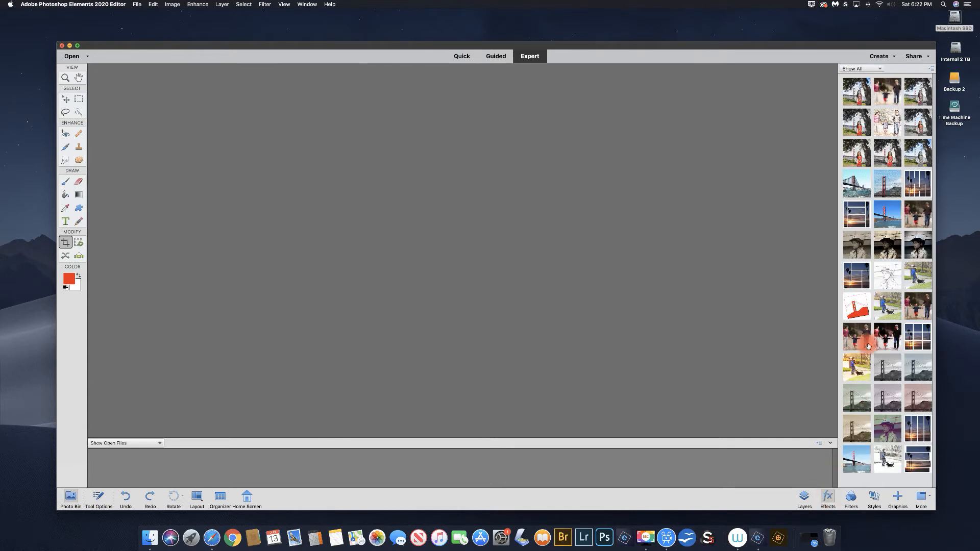
{"action": "left_click", "coordinate": [851, 498]}
{"action": "left_click", "coordinate": [887, 353]}
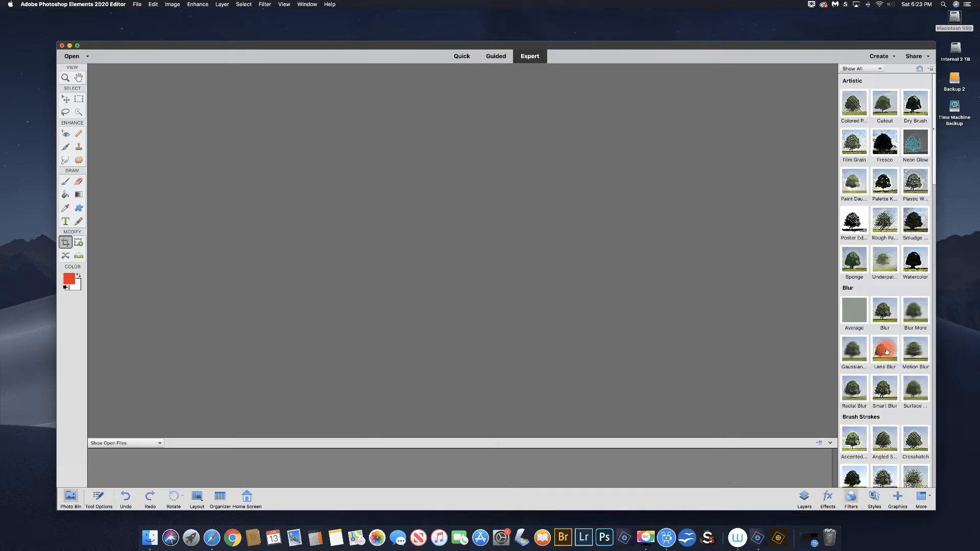
{"action": "scroll", "coordinate": [887, 352], "scroll_direction": "down", "scroll_amount": 7}
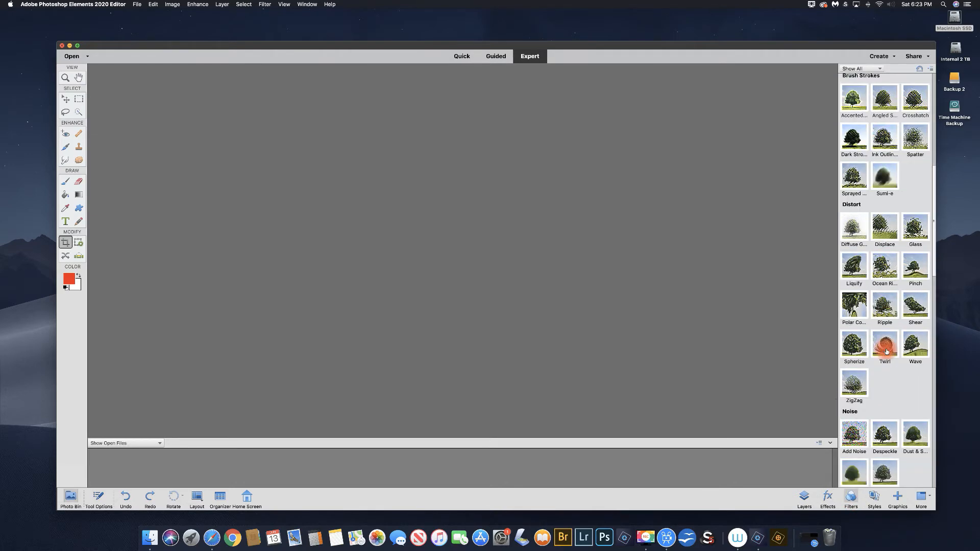
{"action": "scroll", "coordinate": [888, 351], "scroll_direction": "down", "scroll_amount": 12}
{"action": "scroll", "coordinate": [886, 351], "scroll_direction": "down", "scroll_amount": 10}
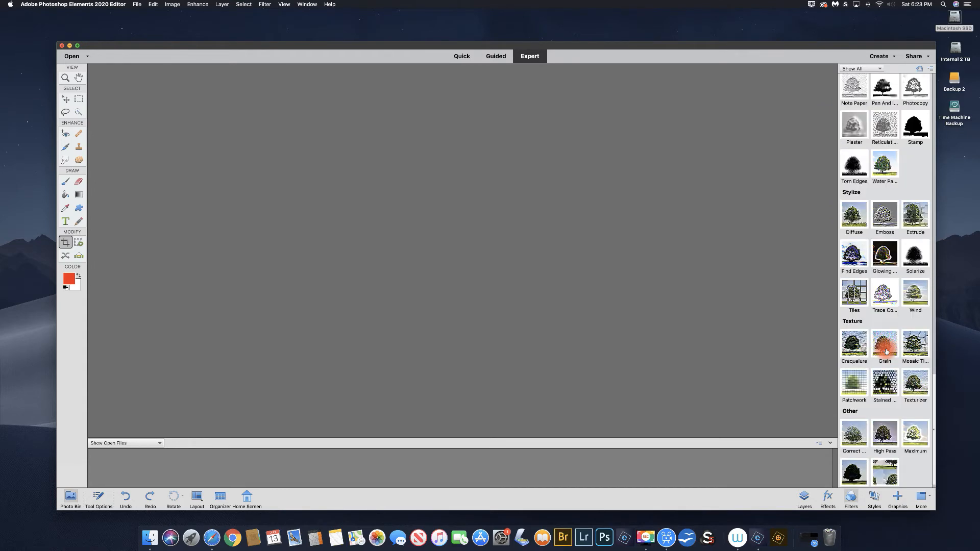
{"action": "scroll", "coordinate": [887, 351], "scroll_direction": "up", "scroll_amount": 10}
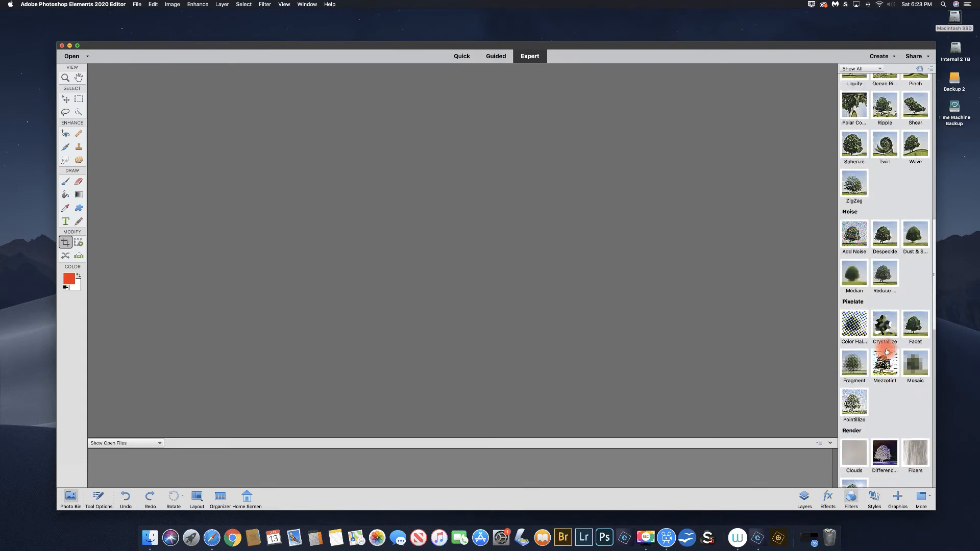
Show the Styles and Graphics panels and examine the ways to sort the graphics, keeping By Type.
{"action": "left_click", "coordinate": [876, 497]}
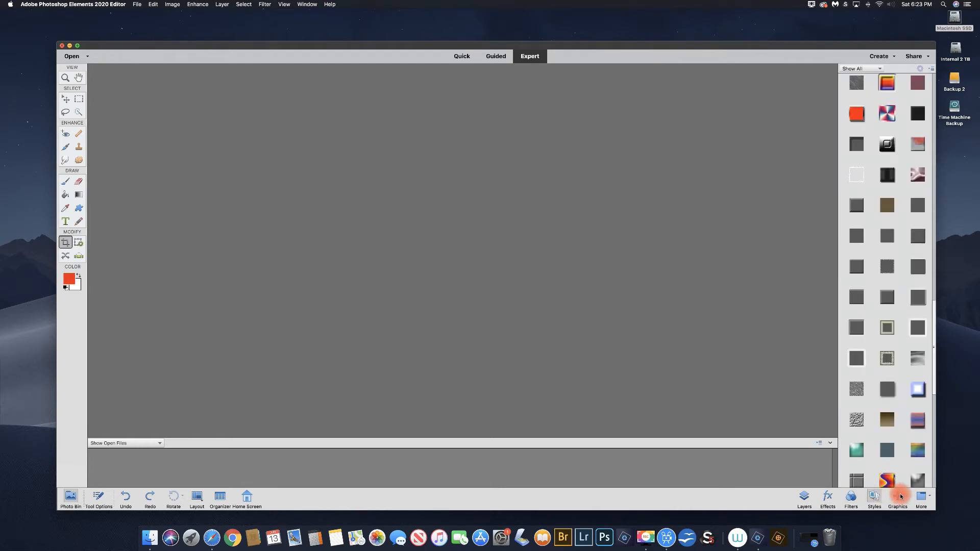
{"action": "left_click", "coordinate": [897, 496]}
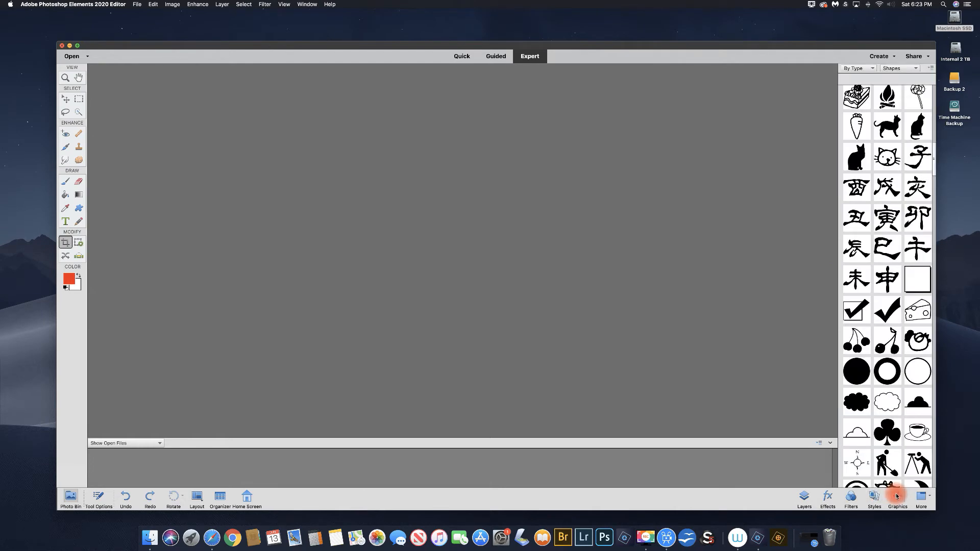
{"action": "left_click", "coordinate": [862, 71]}
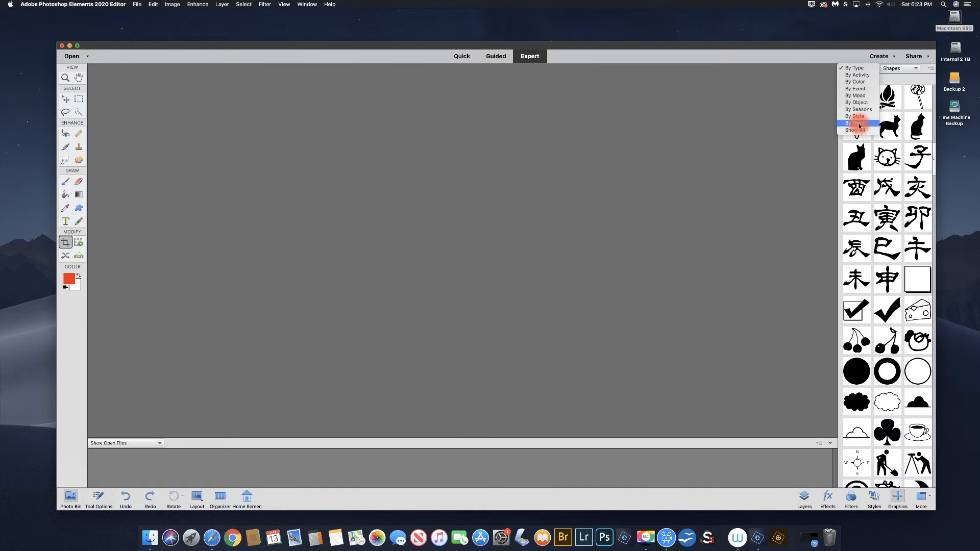
{"action": "left_click", "coordinate": [858, 70]}
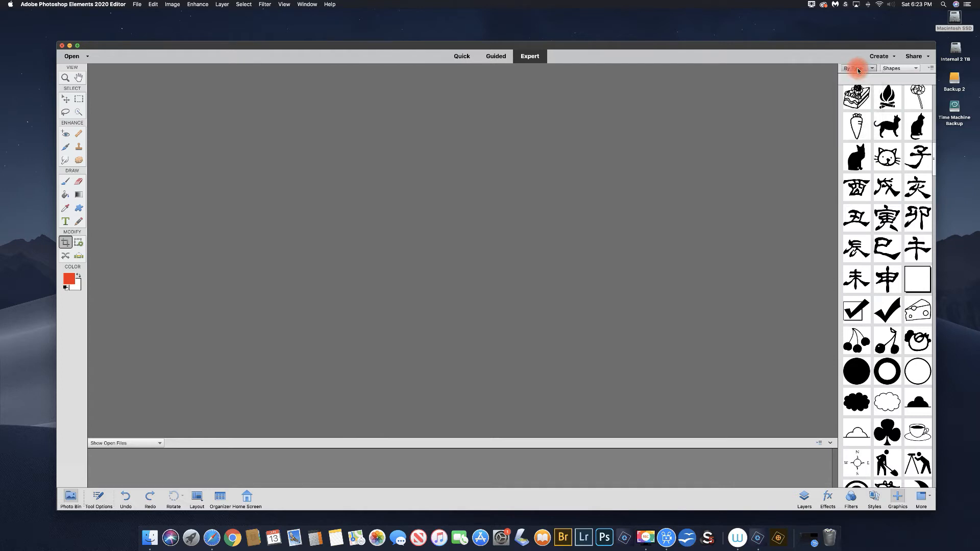
Switch the graphics category to Backgrounds and browse through its thumbnails.
{"action": "left_click", "coordinate": [909, 70]}
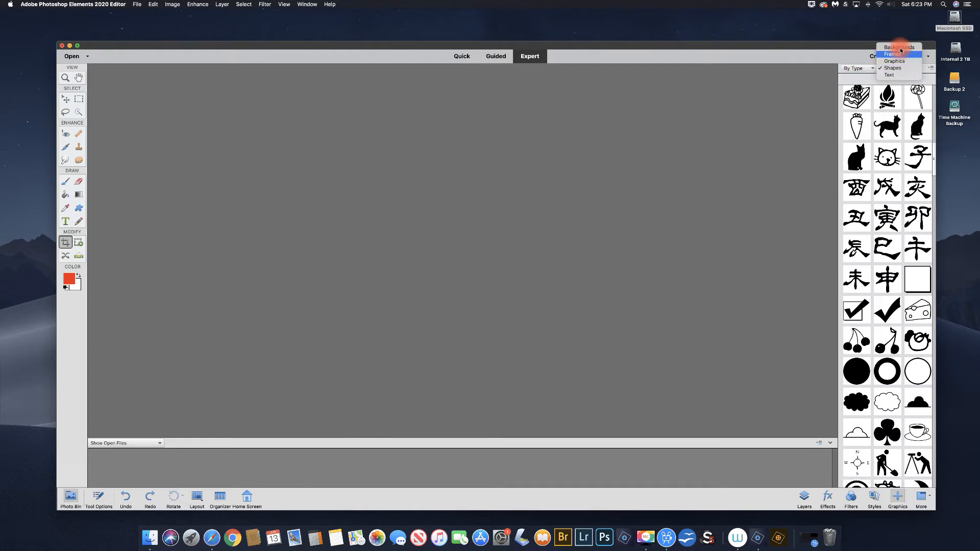
{"action": "left_click", "coordinate": [901, 48]}
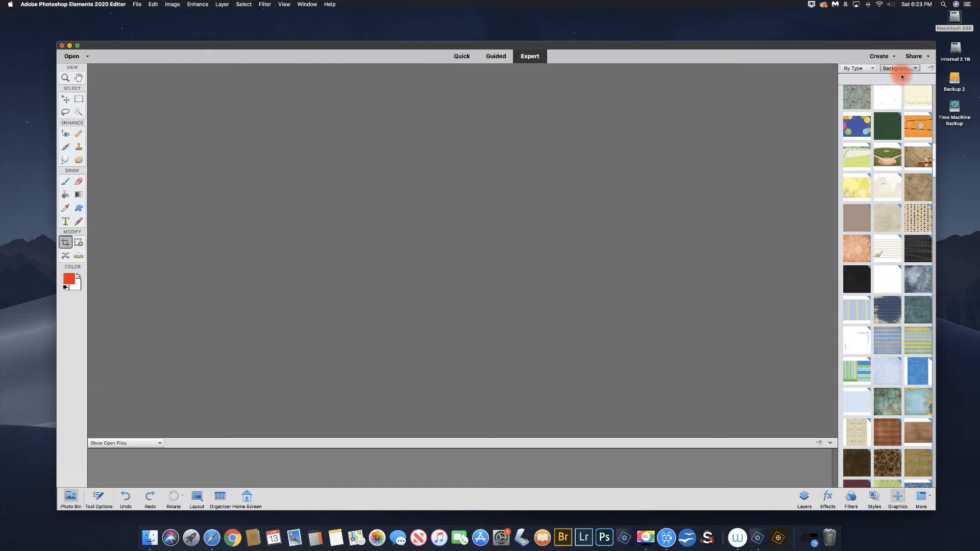
{"action": "left_click", "coordinate": [905, 70]}
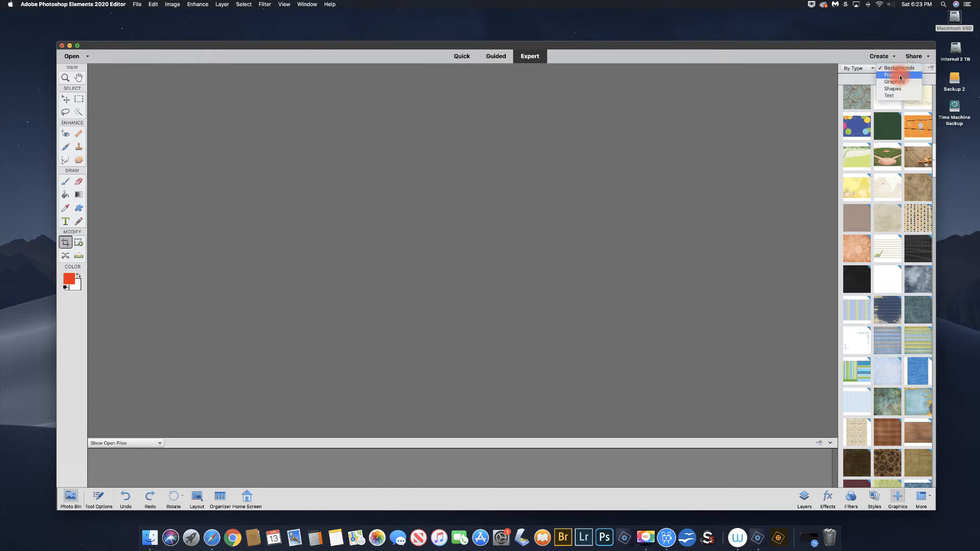
{"action": "left_click", "coordinate": [898, 68]}
{"action": "scroll", "coordinate": [893, 164], "scroll_direction": "down", "scroll_amount": 3}
{"action": "scroll", "coordinate": [894, 164], "scroll_direction": "down", "scroll_amount": 15}
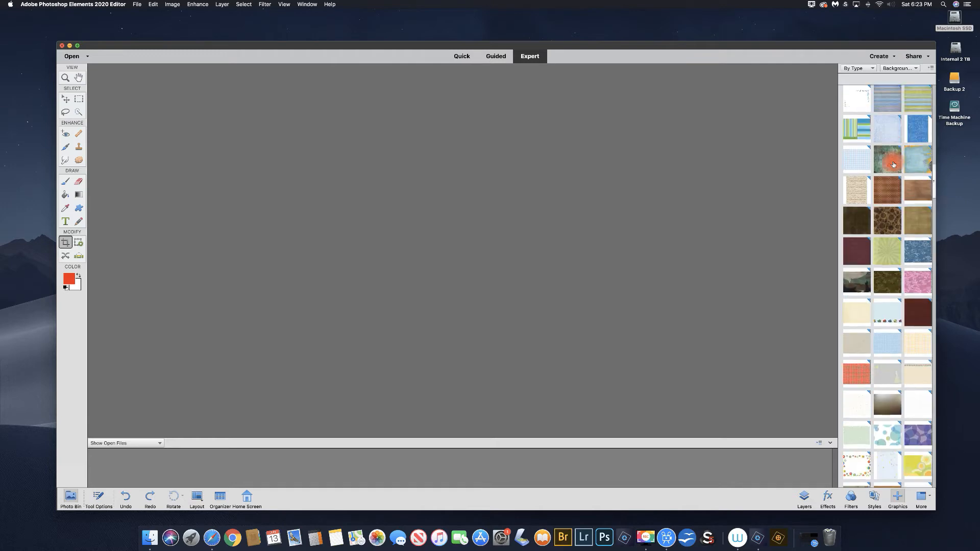
{"action": "scroll", "coordinate": [893, 165], "scroll_direction": "down", "scroll_amount": 12}
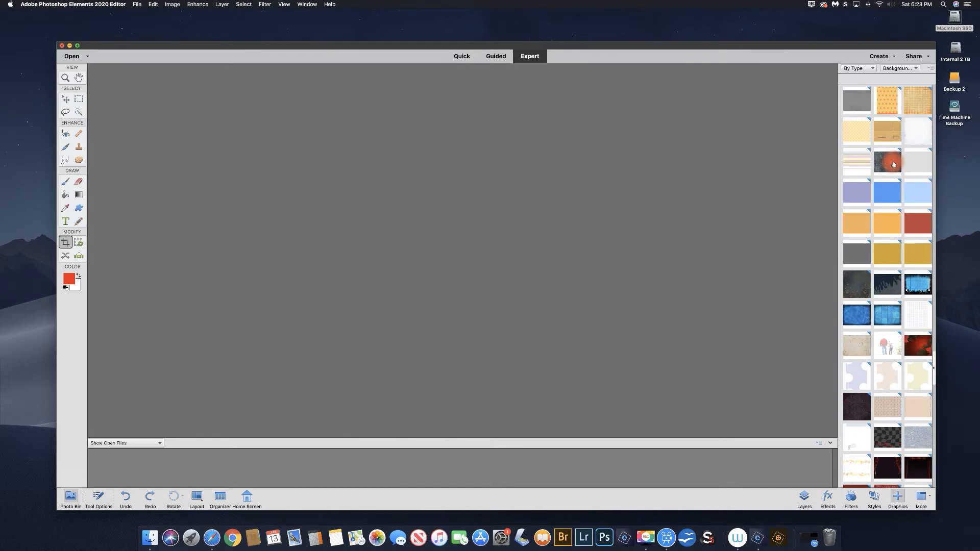
{"action": "scroll", "coordinate": [898, 109], "scroll_direction": "up", "scroll_amount": 10}
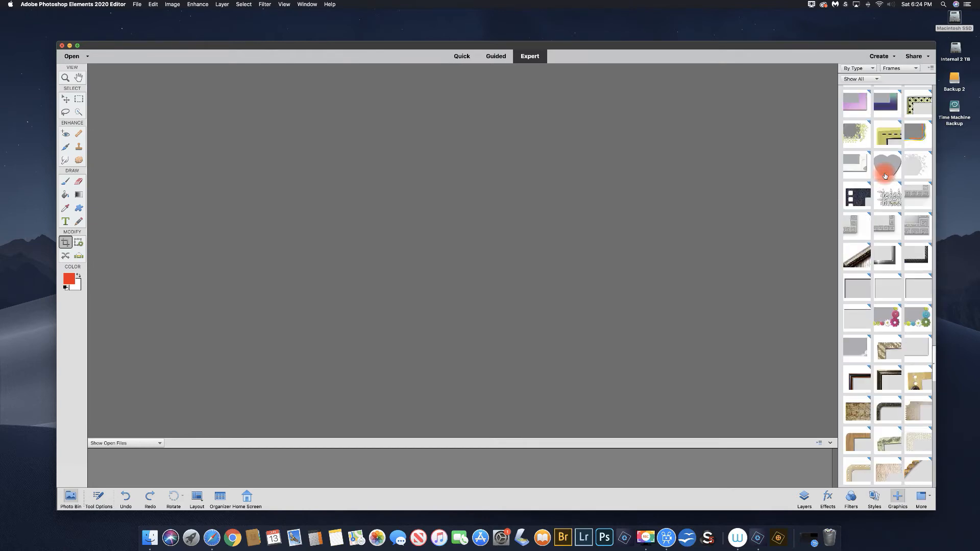
Browse the thumbnails of the Frames and Graphics categories, ending at the start of Graphics.
{"action": "scroll", "coordinate": [891, 141], "scroll_direction": "up", "scroll_amount": 3}
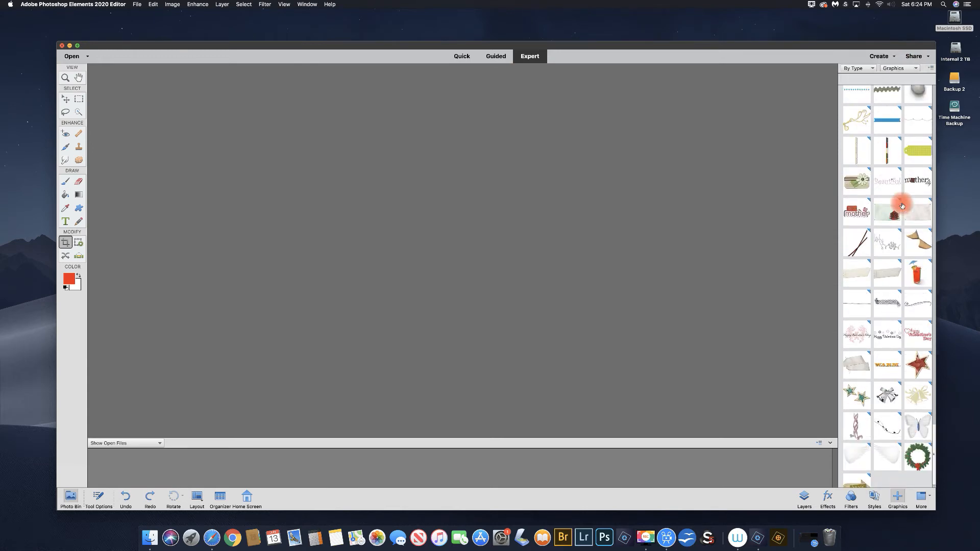
{"action": "scroll", "coordinate": [902, 205], "scroll_direction": "up", "scroll_amount": 20}
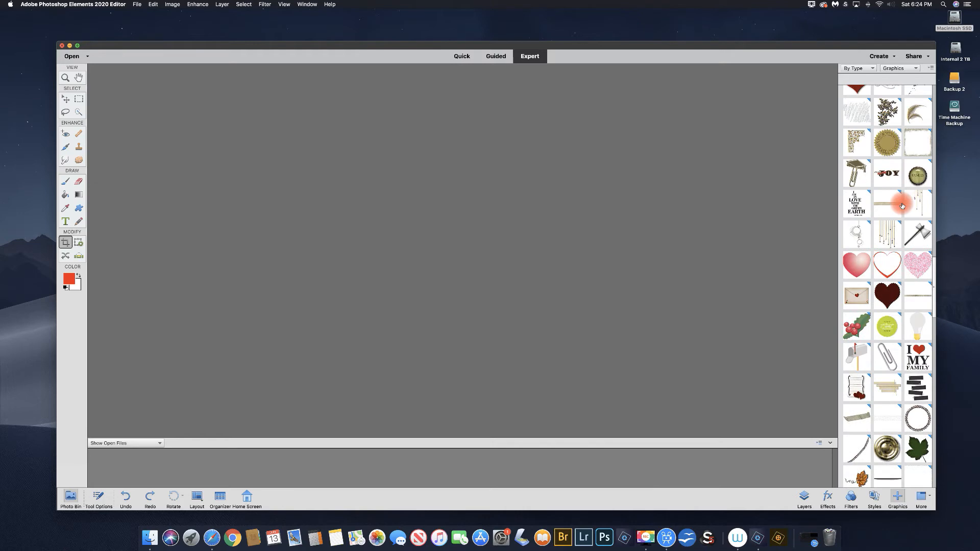
{"action": "scroll", "coordinate": [902, 205], "scroll_direction": "up", "scroll_amount": 15}
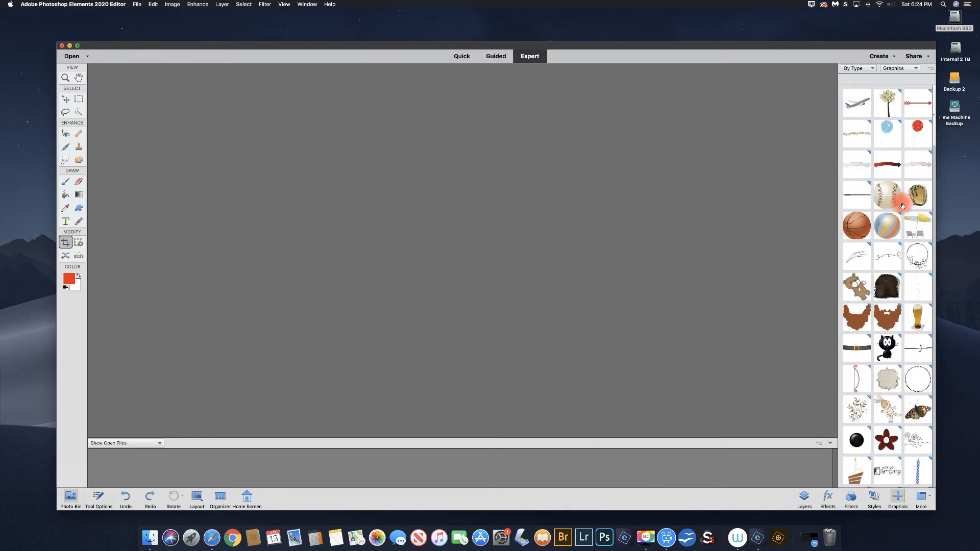
Switch the graphics category to Shapes and browse the stars, arrows, flowers and frame shapes.
{"action": "left_click", "coordinate": [899, 68]}
{"action": "left_click", "coordinate": [897, 77]}
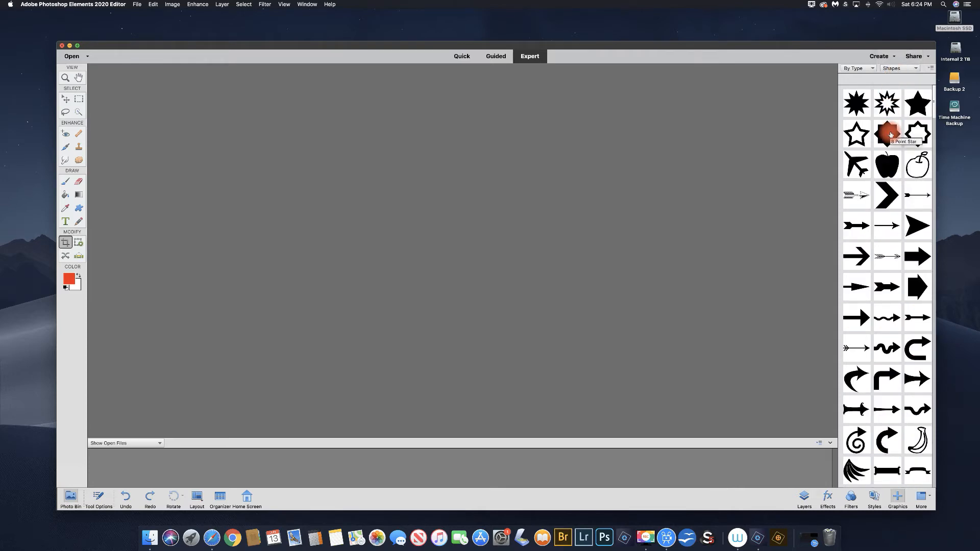
{"action": "scroll", "coordinate": [891, 135], "scroll_direction": "down", "scroll_amount": 15}
{"action": "scroll", "coordinate": [891, 131], "scroll_direction": "down", "scroll_amount": 15}
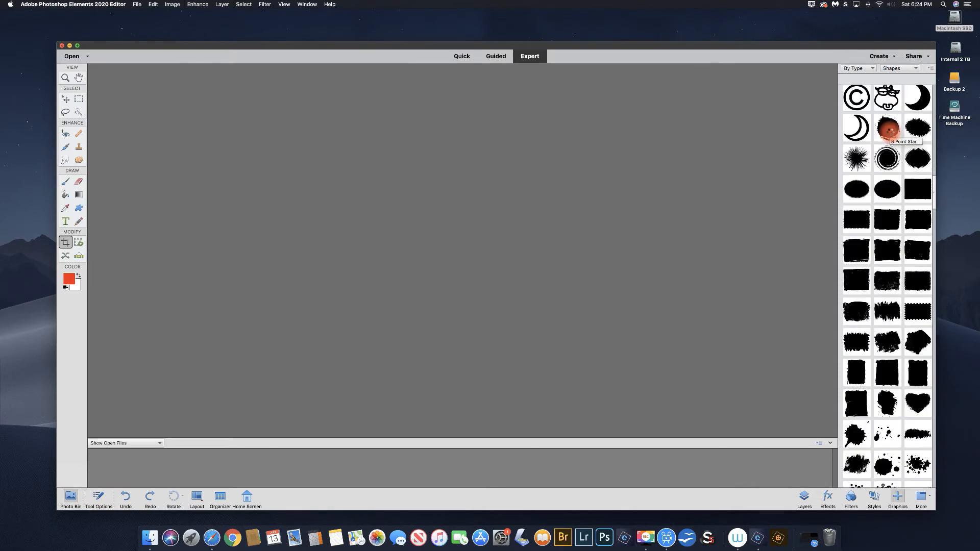
{"action": "scroll", "coordinate": [889, 130], "scroll_direction": "down", "scroll_amount": 10}
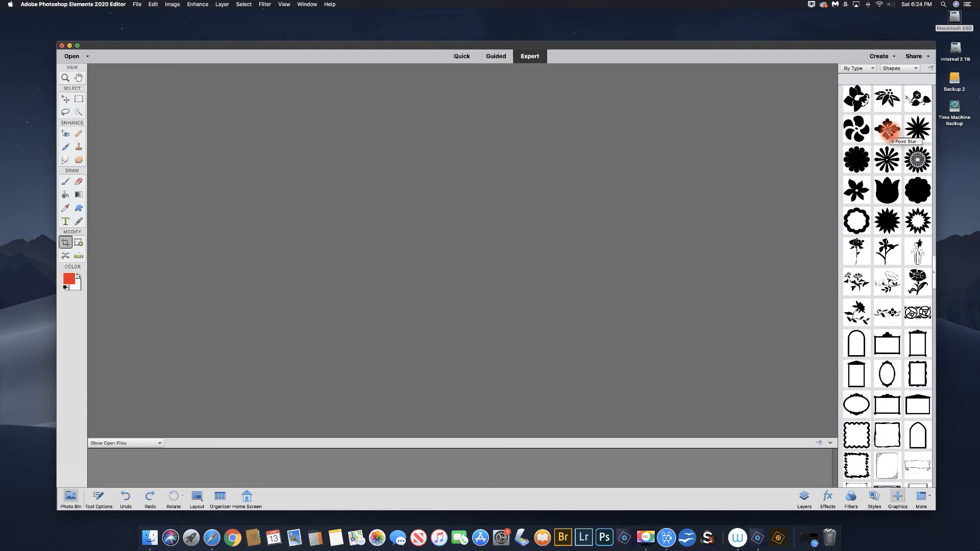
Switch the graphics category to Text and look through the text styles.
{"action": "left_click", "coordinate": [902, 69]}
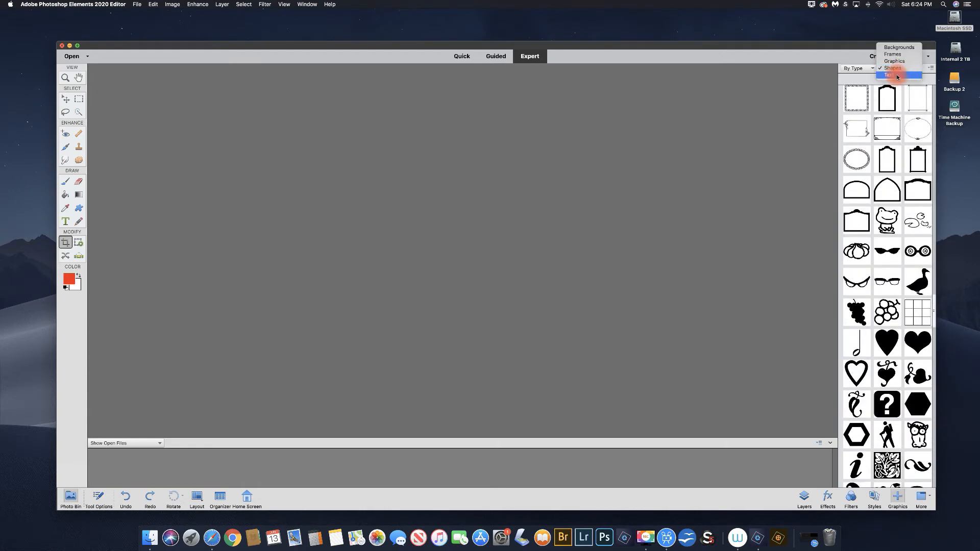
{"action": "left_click", "coordinate": [893, 99]}
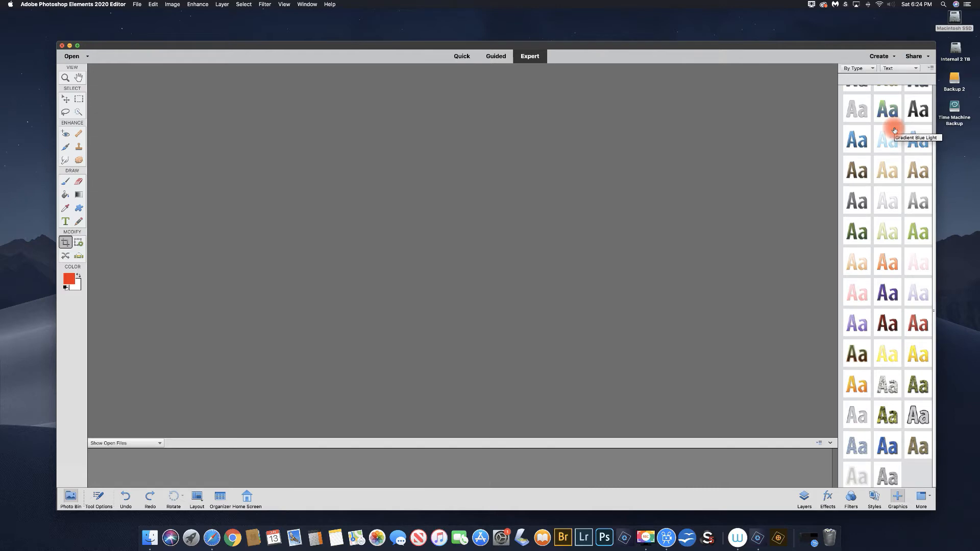
{"action": "scroll", "coordinate": [894, 130], "scroll_direction": "up", "scroll_amount": 2}
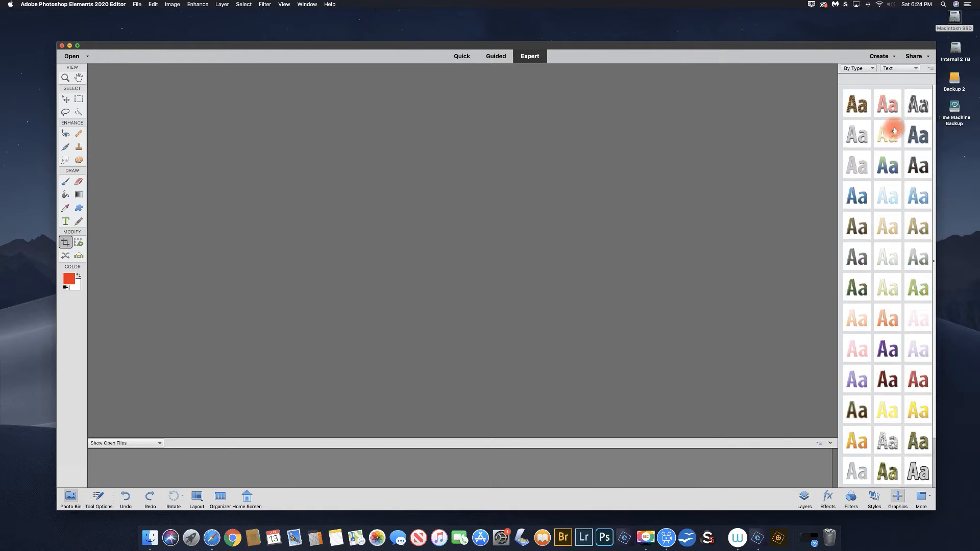
{"action": "scroll", "coordinate": [894, 131], "scroll_direction": "down", "scroll_amount": 2}
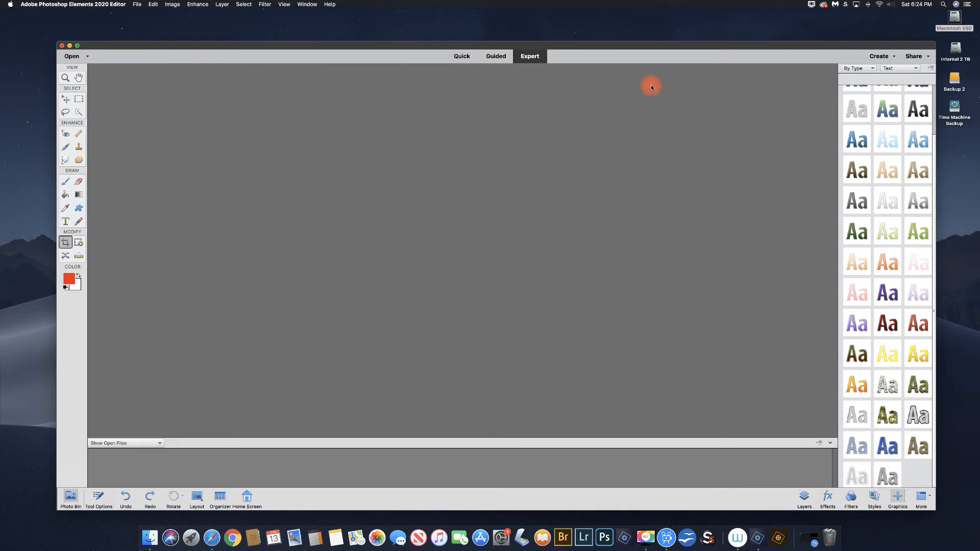
Start a new blank file, choose the International Paper document type and view its available sizes.
{"action": "left_click", "coordinate": [137, 5]}
{"action": "mouse_move", "coordinate": [144, 13]}
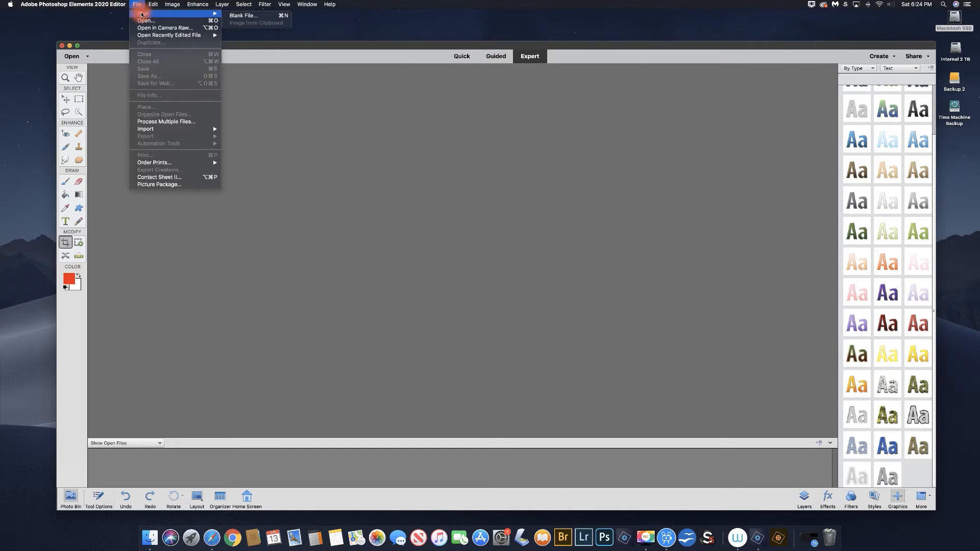
{"action": "left_click", "coordinate": [249, 16]}
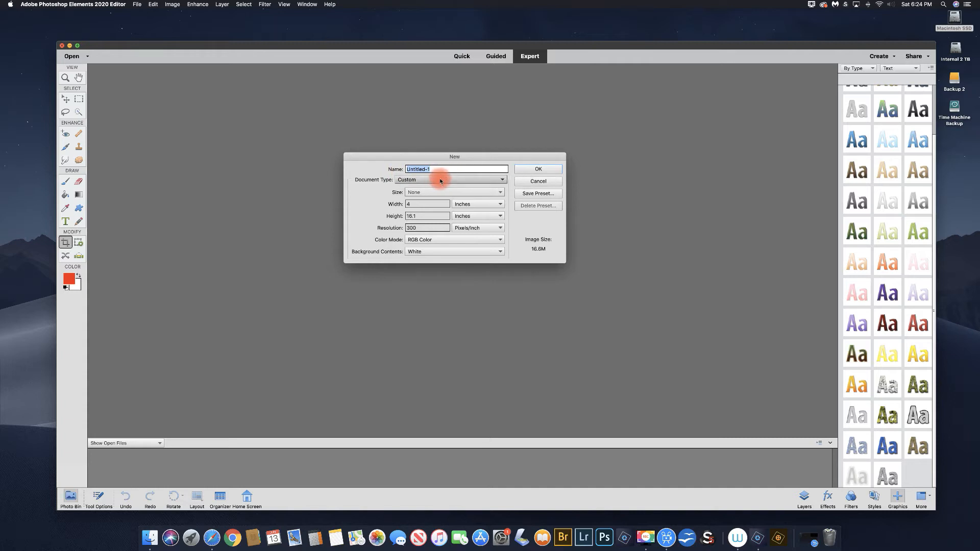
{"action": "left_click", "coordinate": [501, 181]}
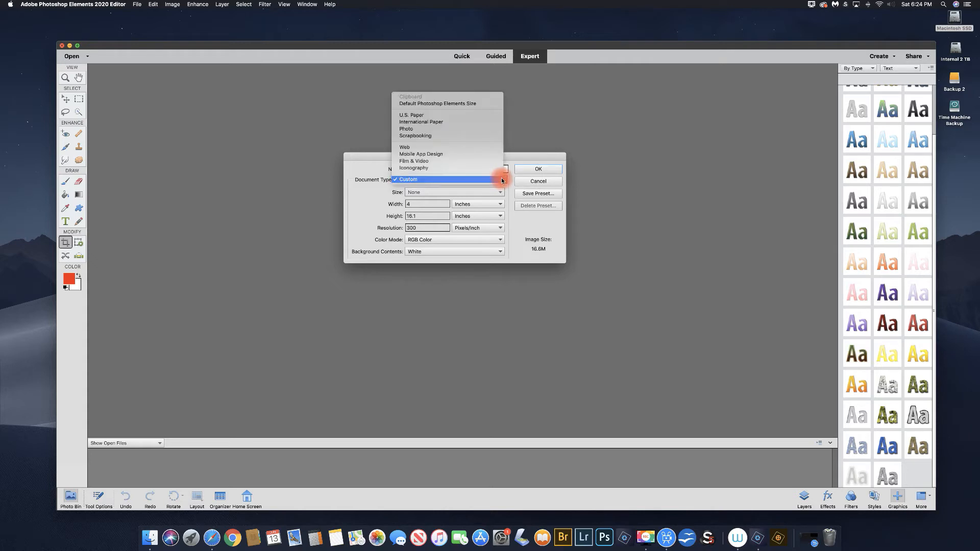
{"action": "left_click", "coordinate": [439, 124]}
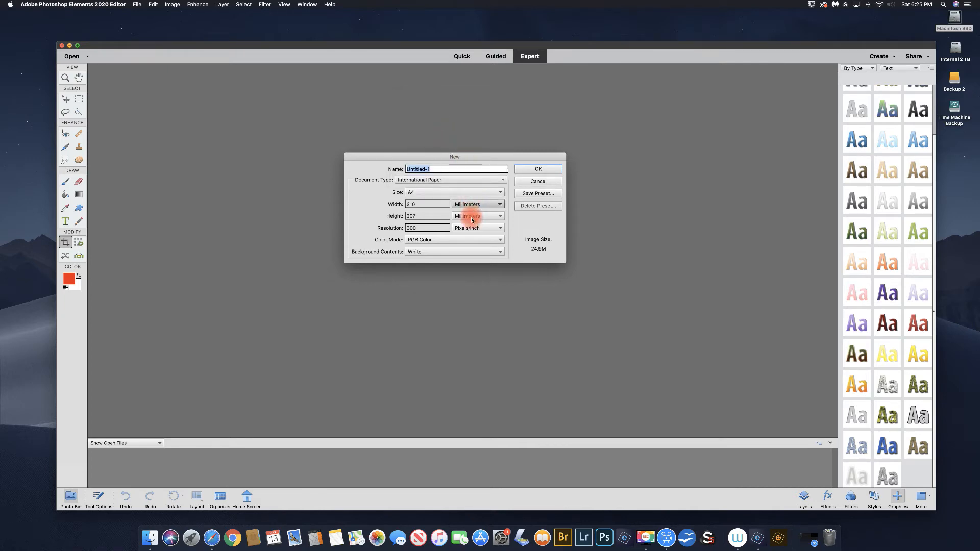
{"action": "left_click", "coordinate": [431, 192]}
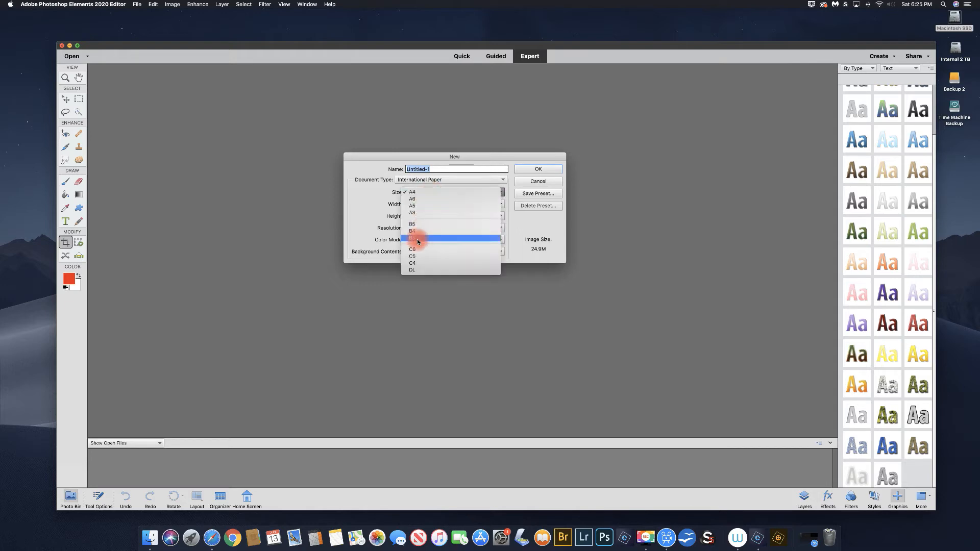
{"action": "left_click", "coordinate": [441, 183]}
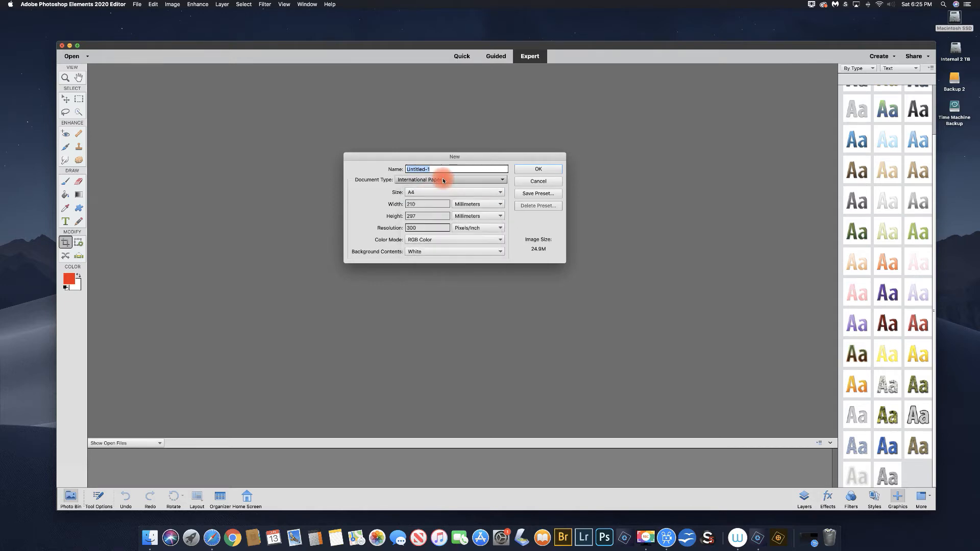
Set the document type to U.S. Paper and look through its size presets.
{"action": "left_click", "coordinate": [443, 180]}
{"action": "left_click", "coordinate": [438, 175]}
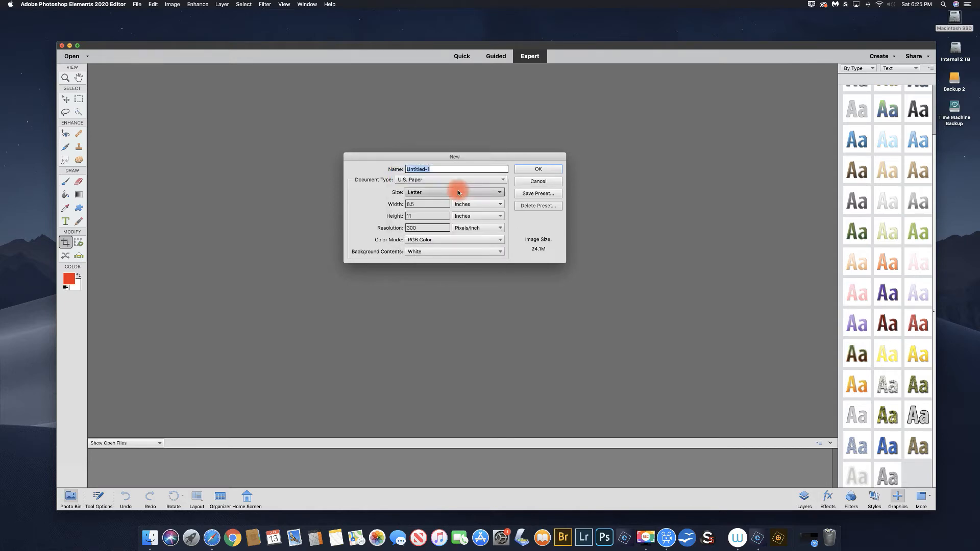
{"action": "left_click", "coordinate": [459, 192]}
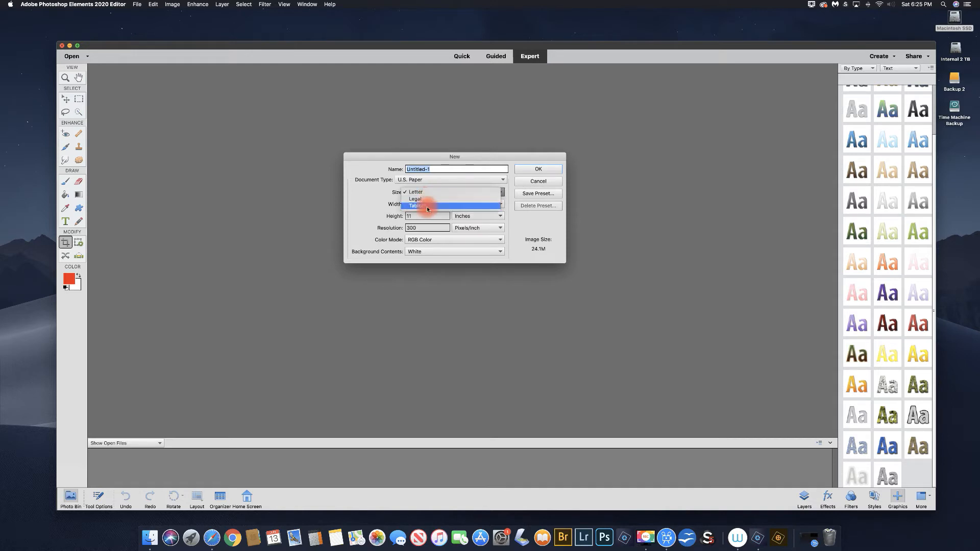
{"action": "left_click", "coordinate": [475, 179]}
Set the document type to Scrapbooking with the 6 in x 6 in size.
{"action": "left_click", "coordinate": [470, 180]}
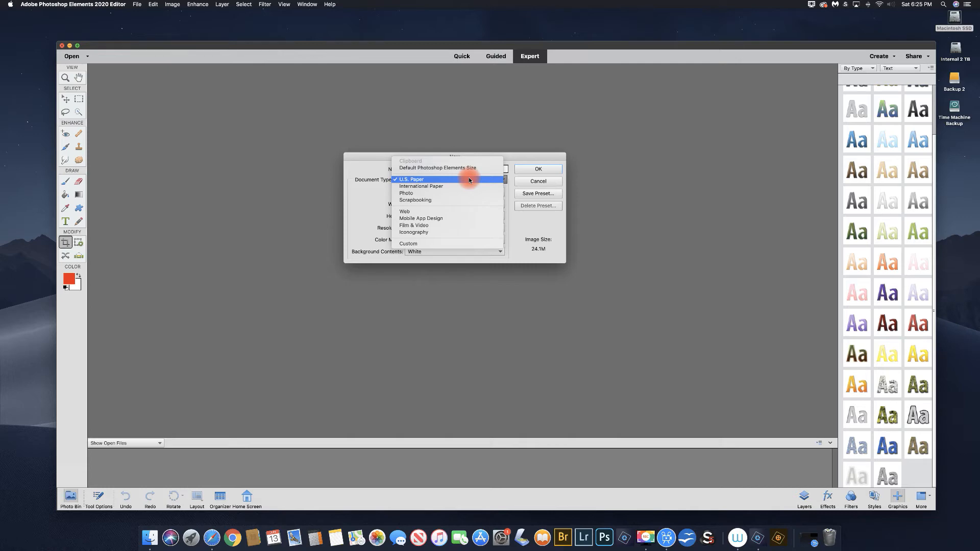
{"action": "left_click", "coordinate": [428, 200]}
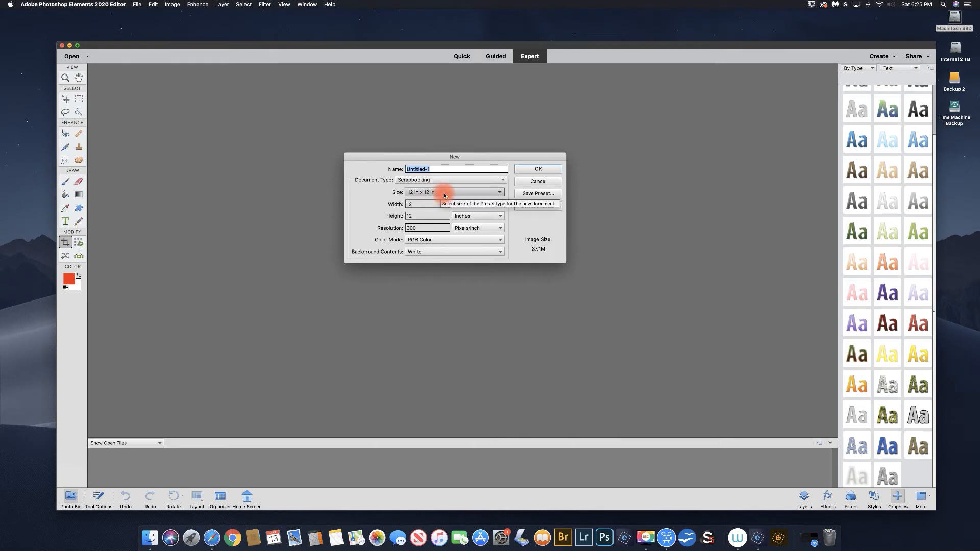
{"action": "left_click", "coordinate": [477, 193]}
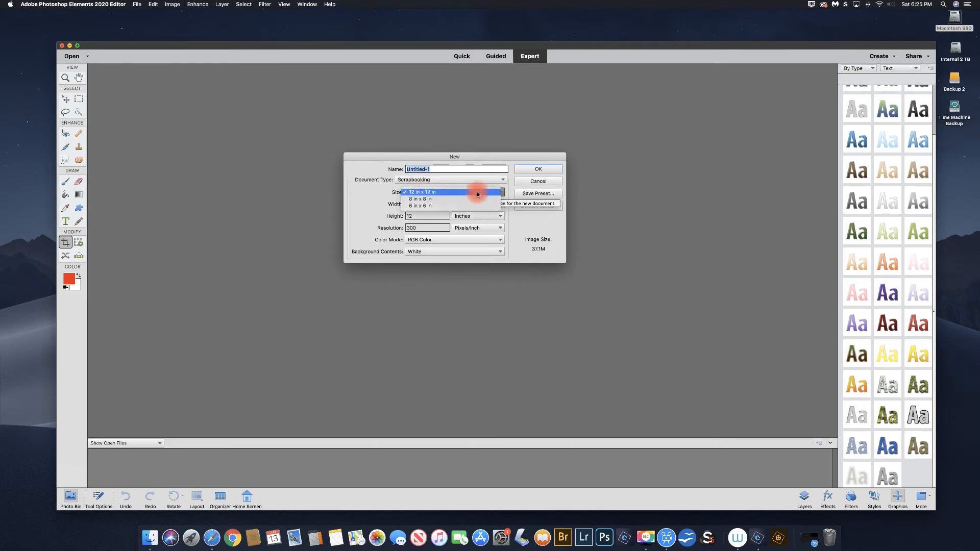
{"action": "left_click", "coordinate": [433, 206]}
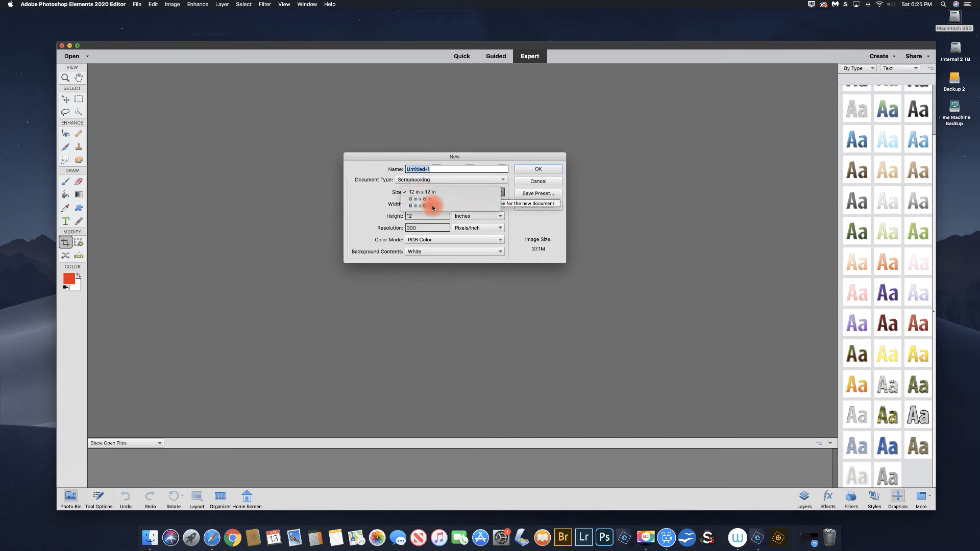
Set the new document to 10 inches wide and 4 inches high with a white background, and create it.
{"action": "left_click", "coordinate": [403, 204]}
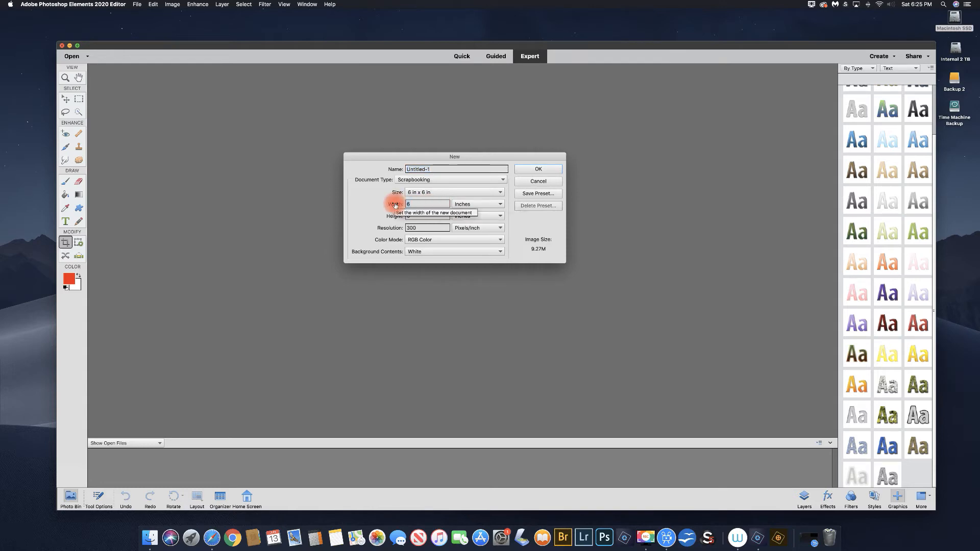
{"action": "type", "text": "10"}
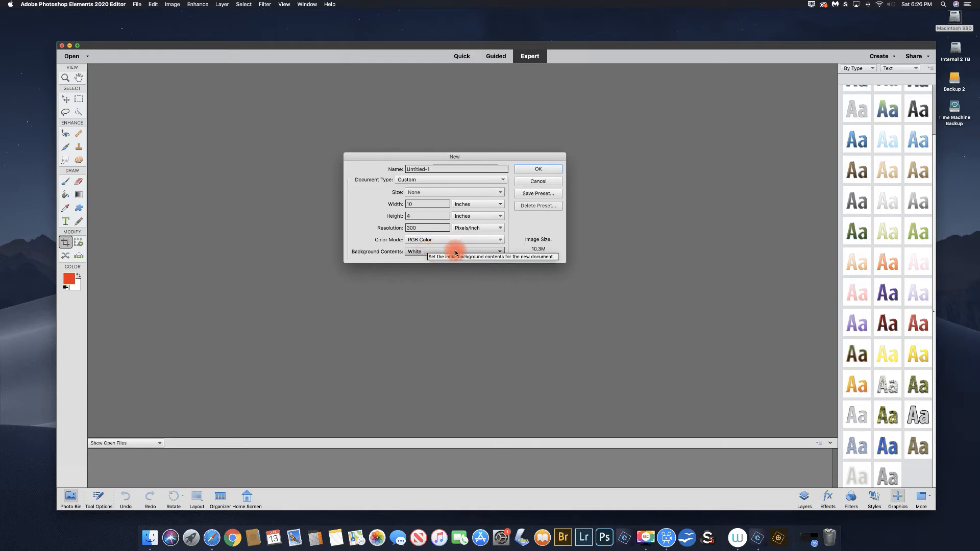
{"action": "left_click", "coordinate": [500, 252]}
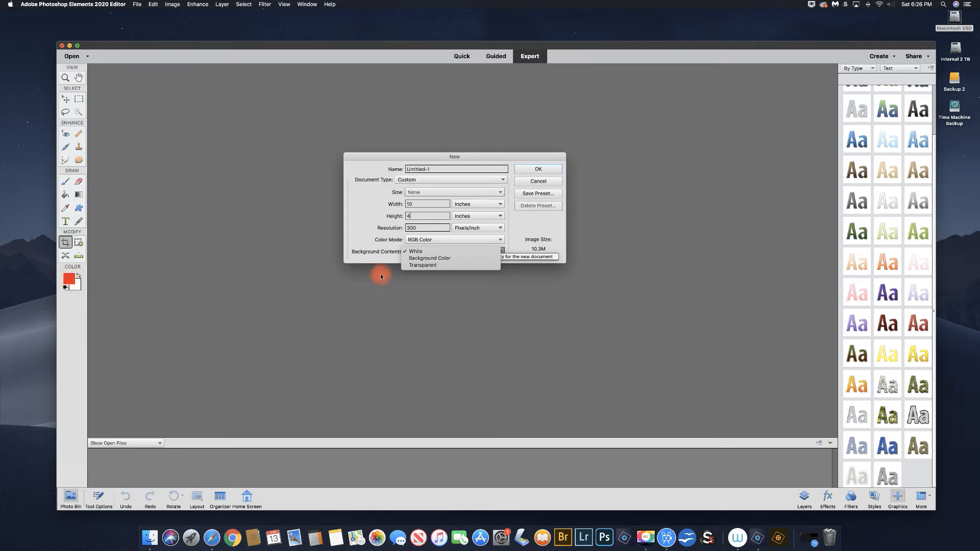
{"action": "left_click", "coordinate": [435, 251]}
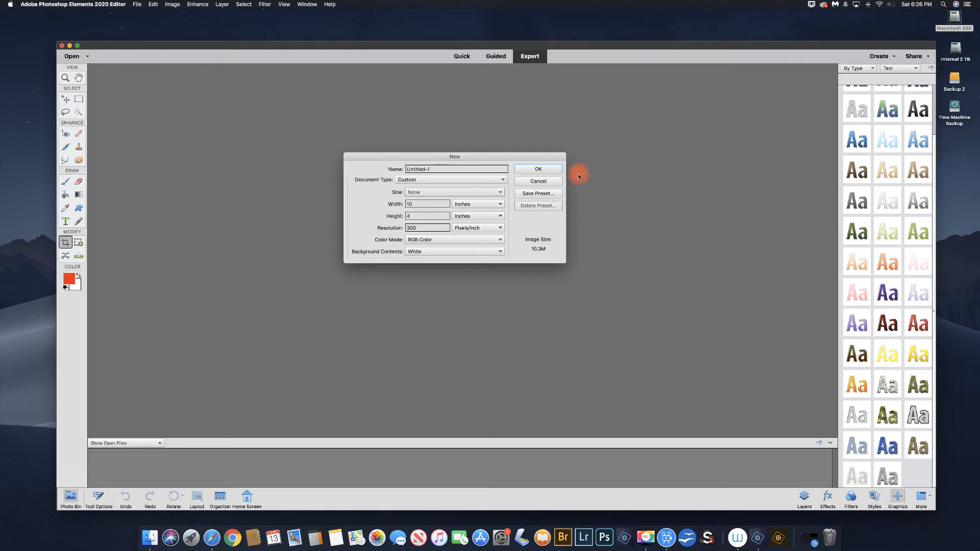
{"action": "left_click", "coordinate": [540, 171]}
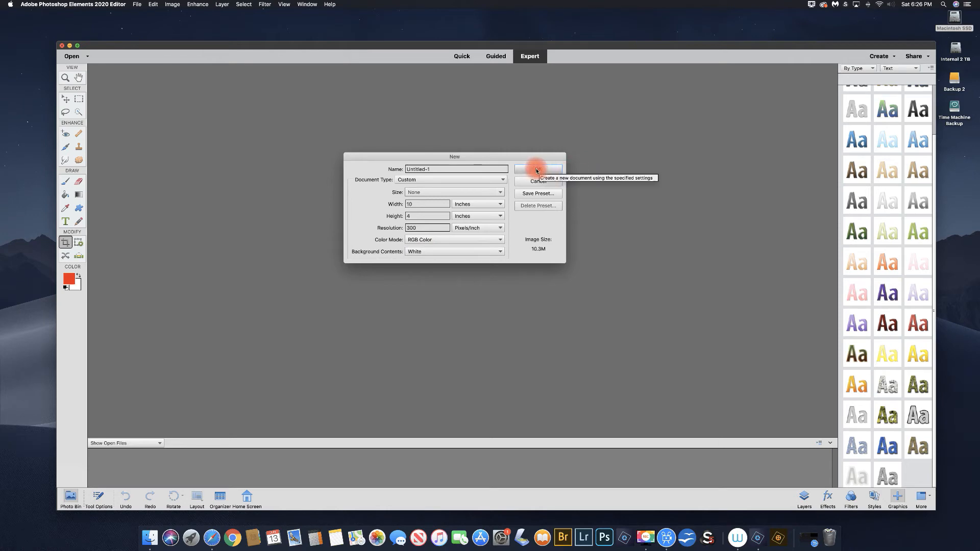
{"action": "left_click", "coordinate": [536, 171]}
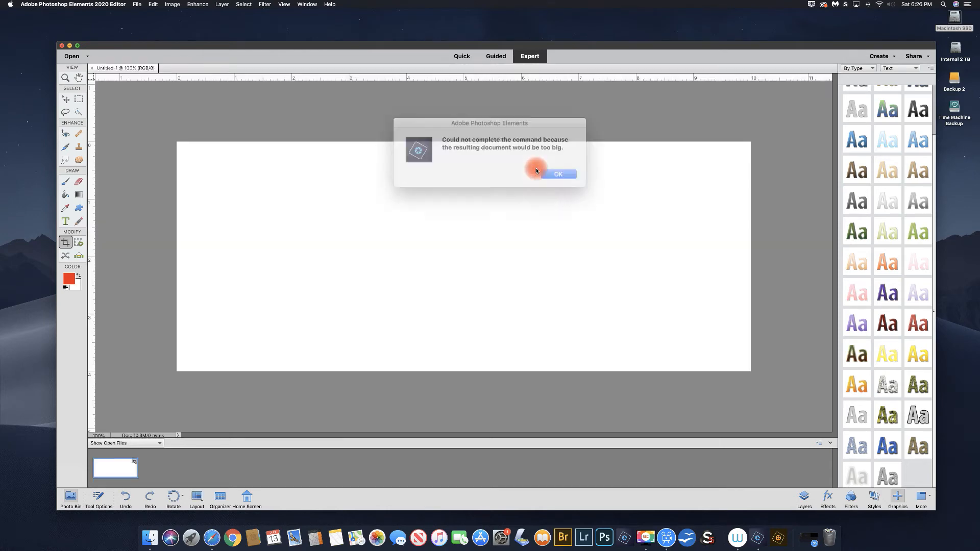
{"action": "left_click", "coordinate": [547, 171]}
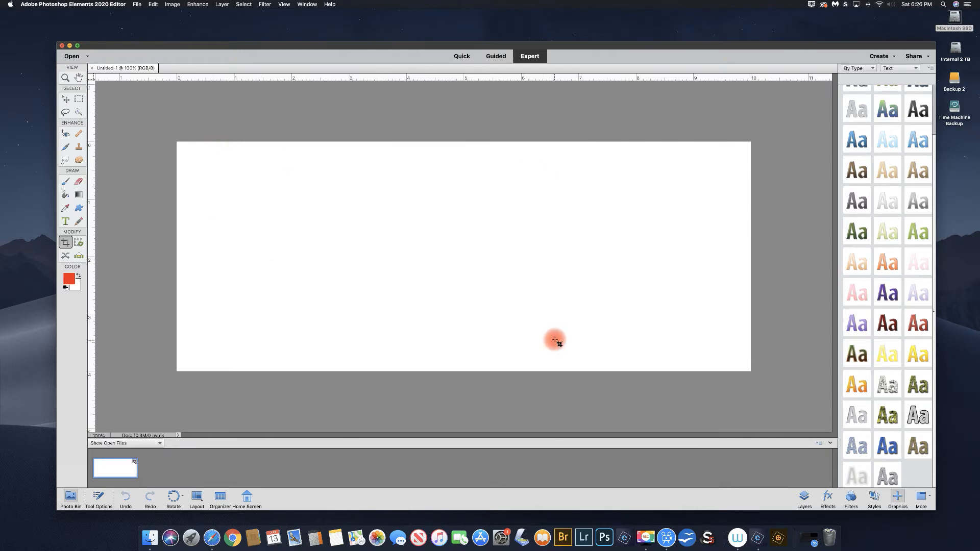
Activate the Move tool and resize the canvas to 12 by 12 inches.
{"action": "left_click", "coordinate": [65, 99]}
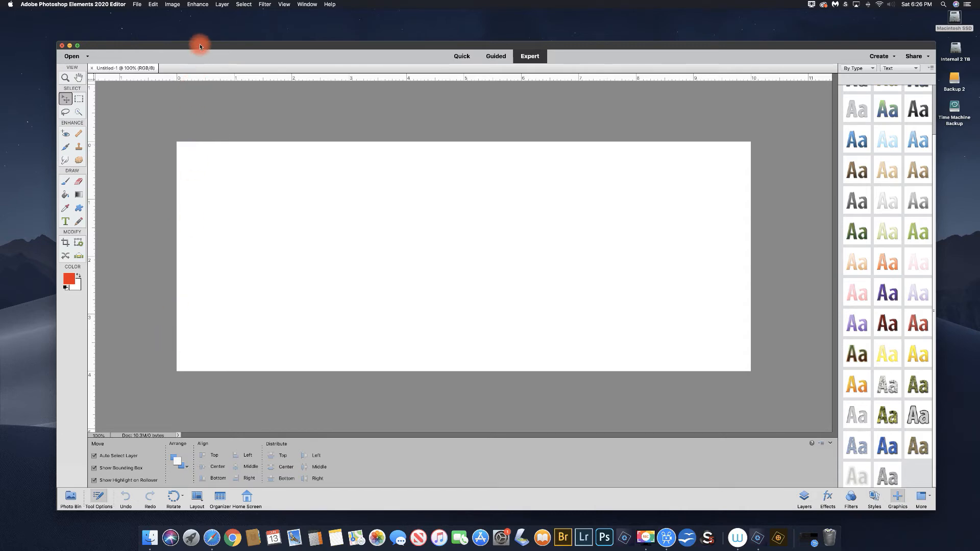
{"action": "left_click", "coordinate": [177, 6]}
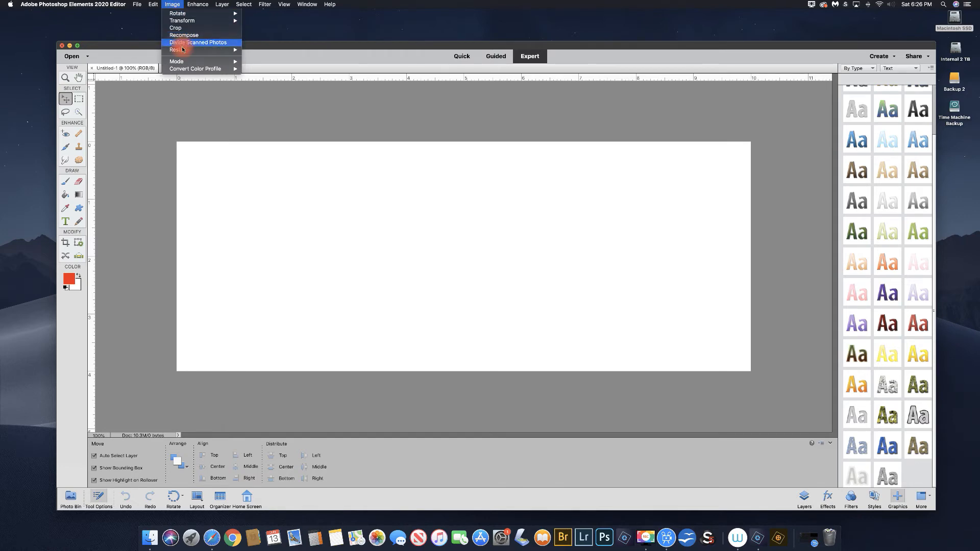
{"action": "mouse_move", "coordinate": [199, 50]}
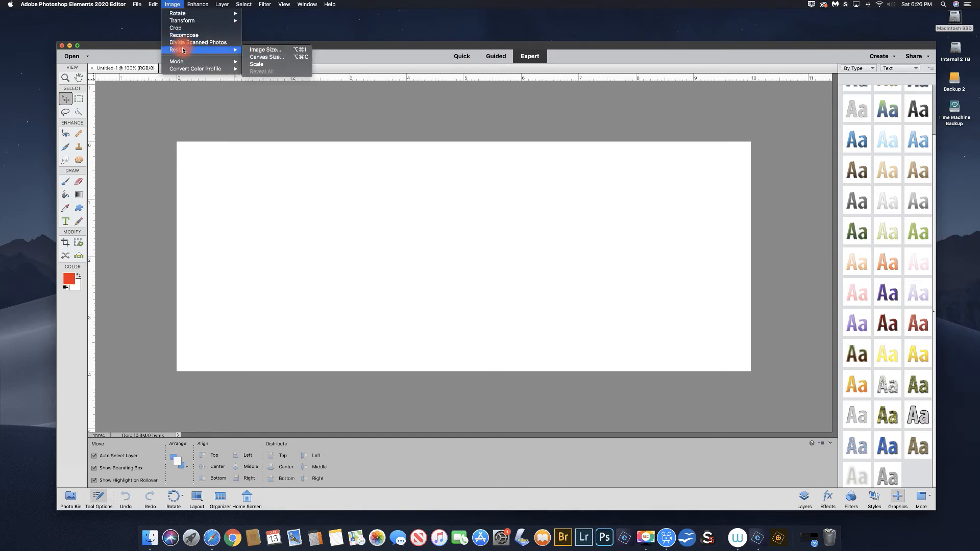
{"action": "left_click", "coordinate": [267, 58]}
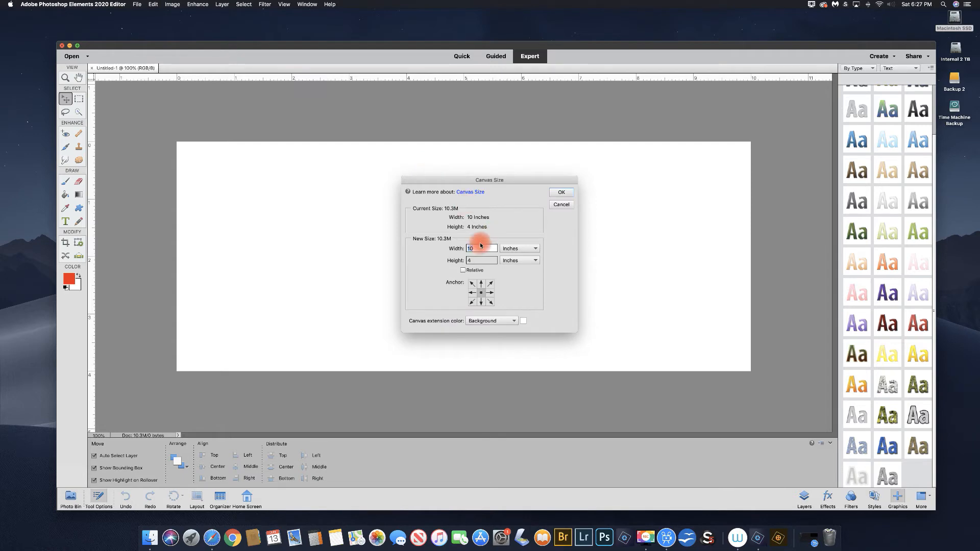
{"action": "left_click_drag", "start_coordinate": [480, 247], "coordinate": [462, 247]}
{"action": "type", "text": "12"}
{"action": "left_click", "coordinate": [462, 261]}
{"action": "type", "text": "12"}
{"action": "left_click", "coordinate": [562, 193]}
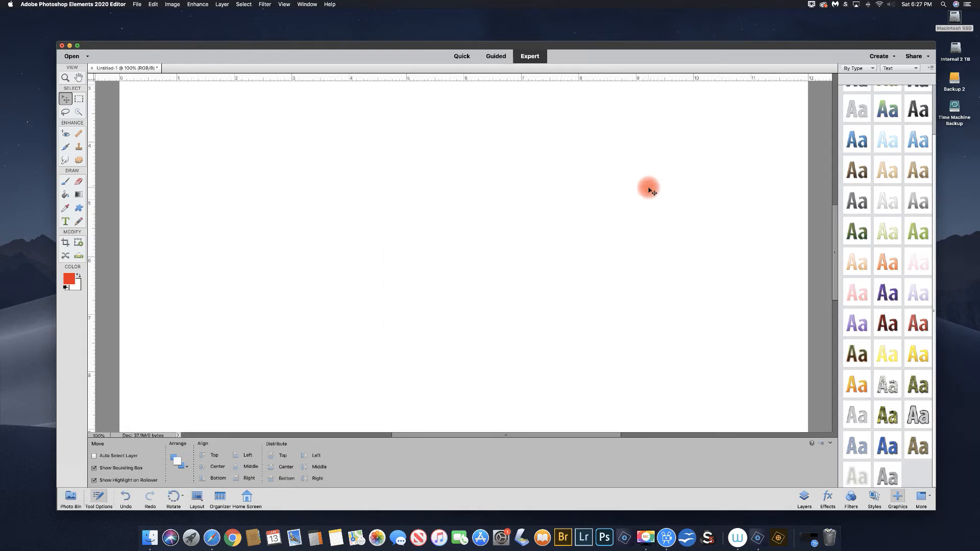
{"action": "key", "text": "super+0"}
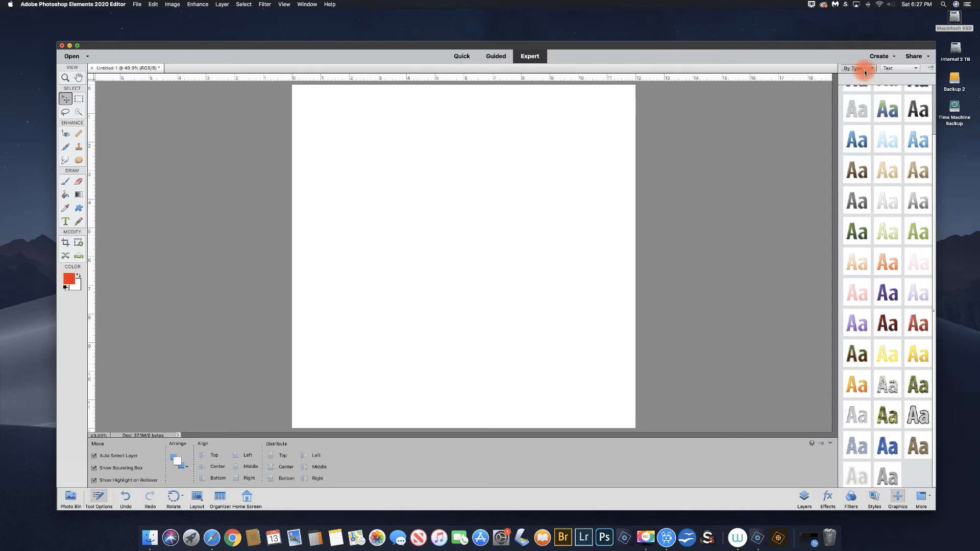
Switch the graphics category to Backgrounds and apply the blue geometric background to the canvas.
{"action": "left_click", "coordinate": [894, 68]}
{"action": "left_click", "coordinate": [891, 40]}
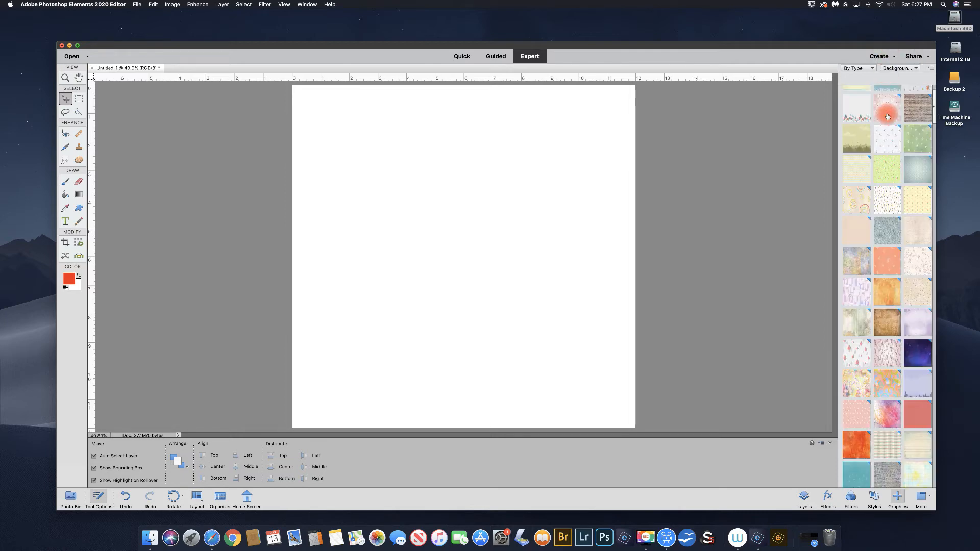
{"action": "scroll", "coordinate": [888, 117], "scroll_direction": "down", "scroll_amount": 10}
{"action": "scroll", "coordinate": [887, 117], "scroll_direction": "up", "scroll_amount": 10}
{"action": "scroll", "coordinate": [887, 116], "scroll_direction": "down", "scroll_amount": 3}
{"action": "scroll", "coordinate": [887, 116], "scroll_direction": "up", "scroll_amount": 4}
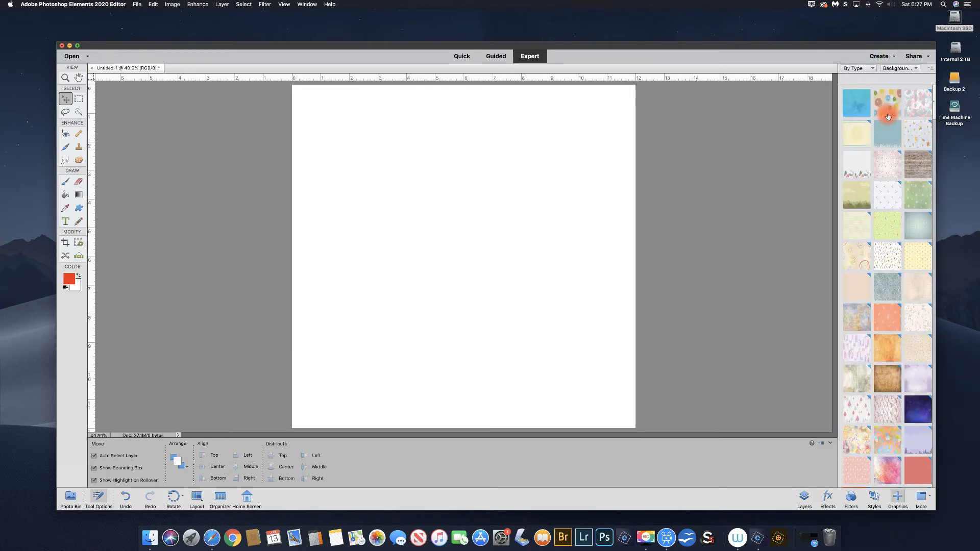
{"action": "left_click", "coordinate": [857, 104]}
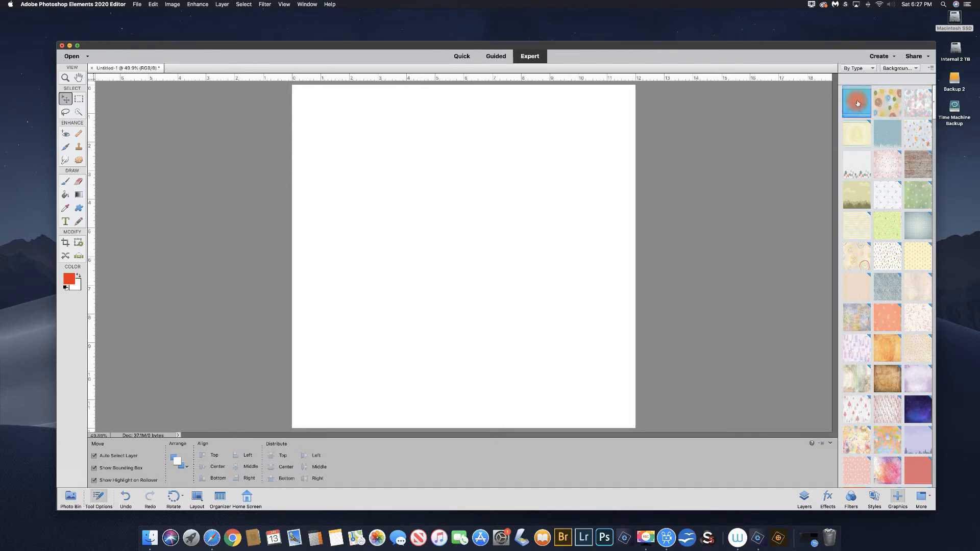
{"action": "left_click_drag", "start_coordinate": [858, 104], "coordinate": [445, 193]}
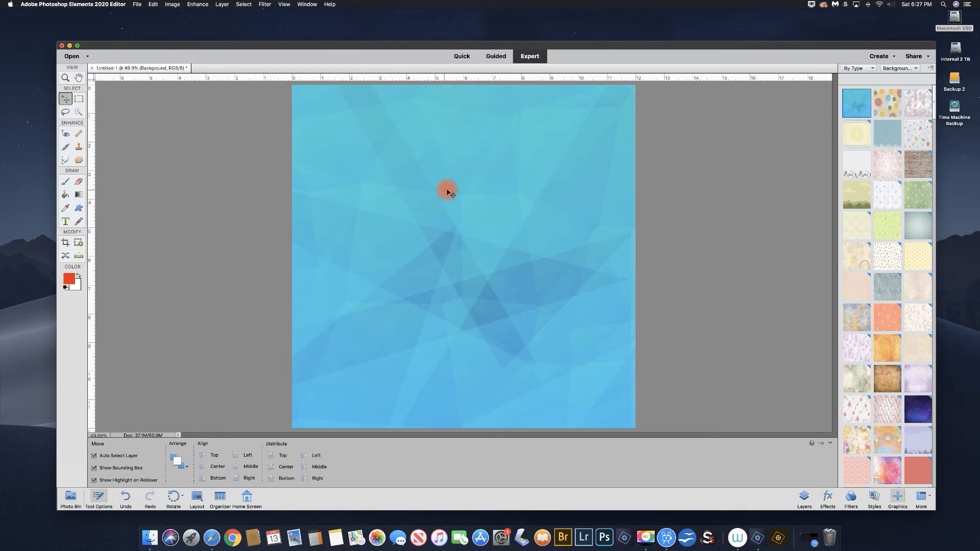
Show the Photo Bin and try the scribbled circles background, replacing it with the red and blue overlapping squares.
{"action": "left_click", "coordinate": [69, 497]}
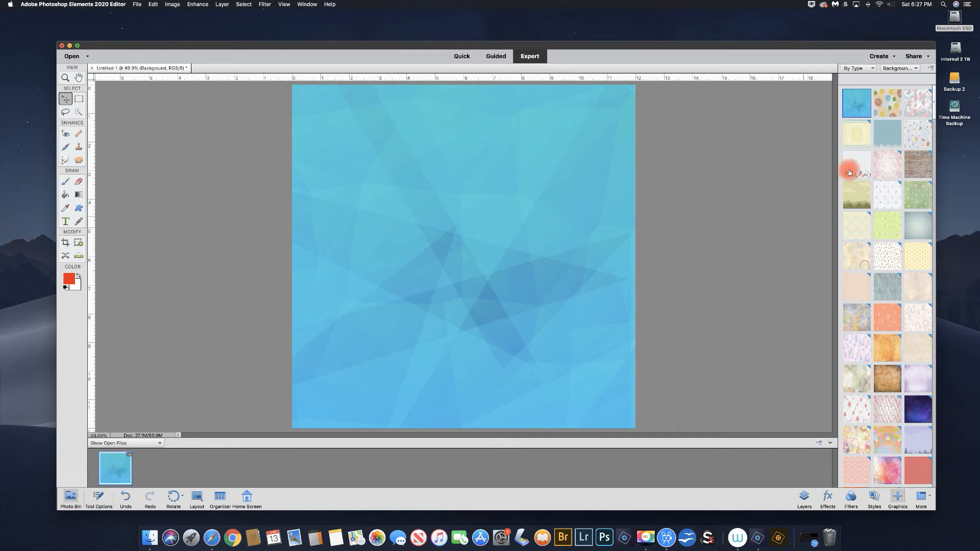
{"action": "left_click", "coordinate": [888, 104]}
{"action": "left_click_drag", "start_coordinate": [888, 104], "coordinate": [516, 184]}
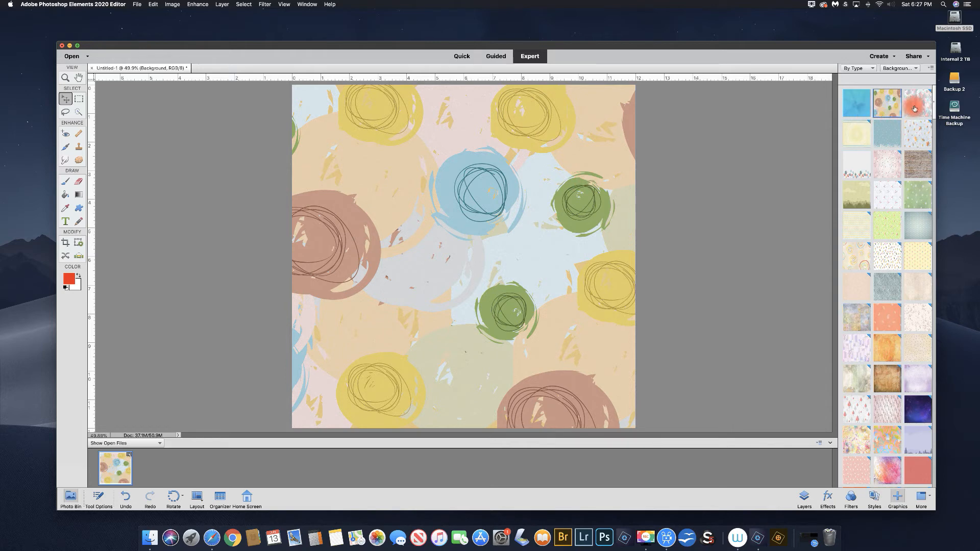
{"action": "left_click_drag", "start_coordinate": [919, 103], "coordinate": [443, 195]}
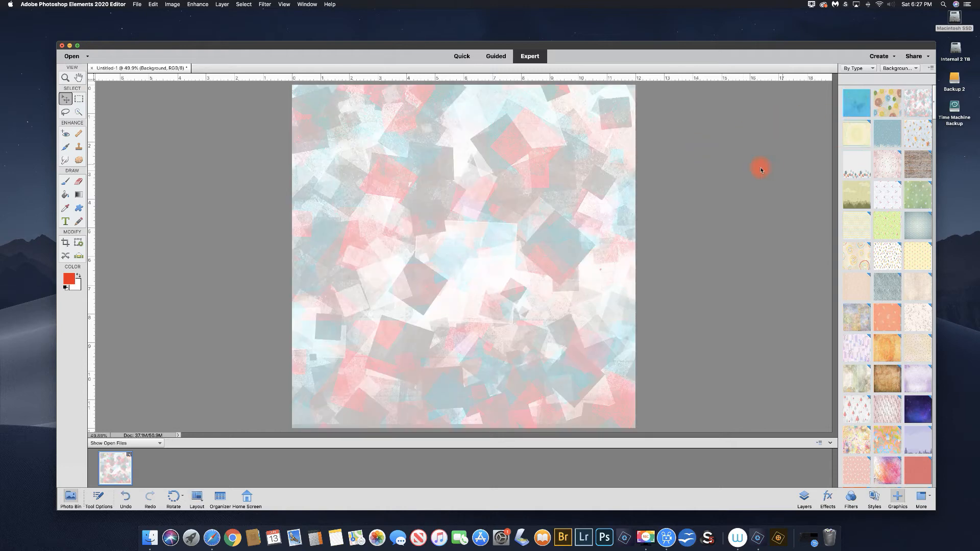
Switch the graphics category to Frames and place the black ornamental frame in the upper left part of the canvas.
{"action": "left_click", "coordinate": [895, 69]}
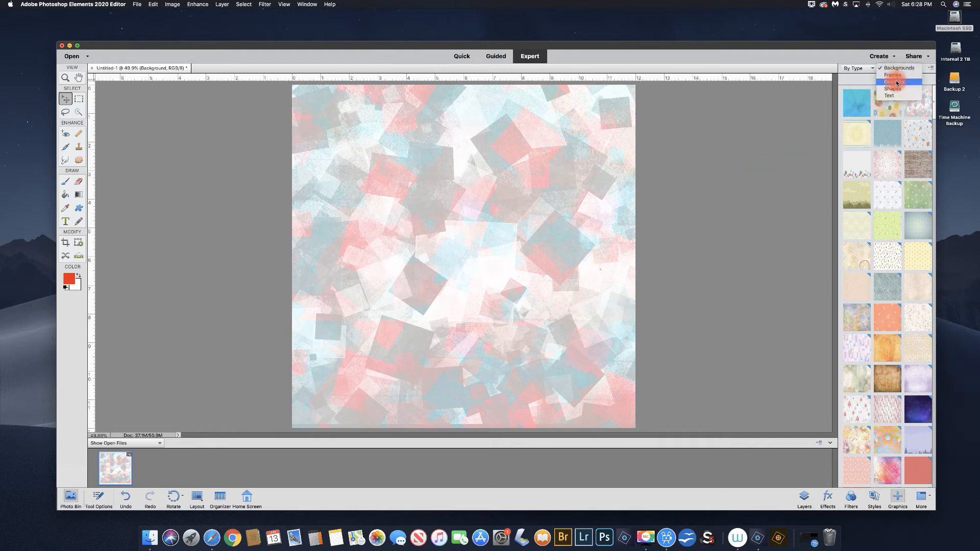
{"action": "left_click", "coordinate": [893, 75]}
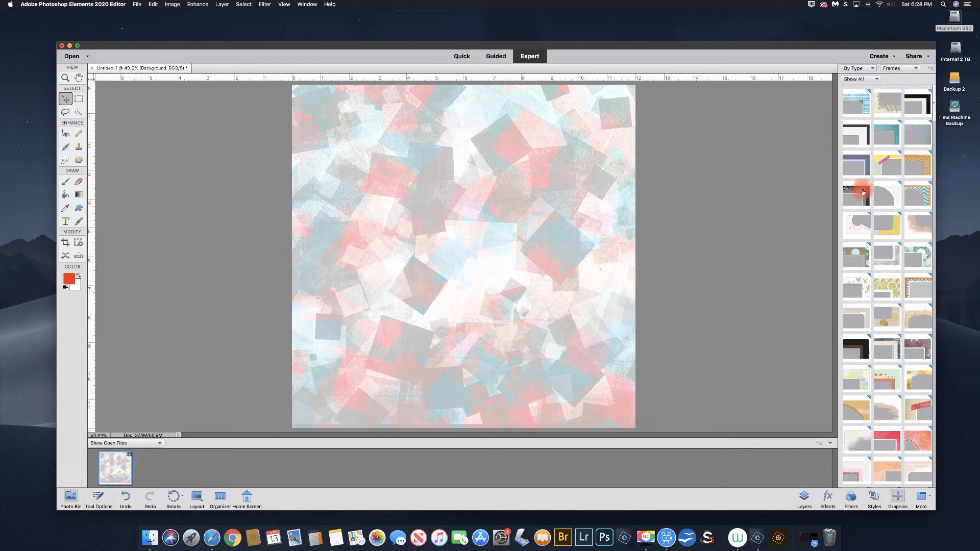
{"action": "left_click_drag", "start_coordinate": [857, 196], "coordinate": [430, 168]}
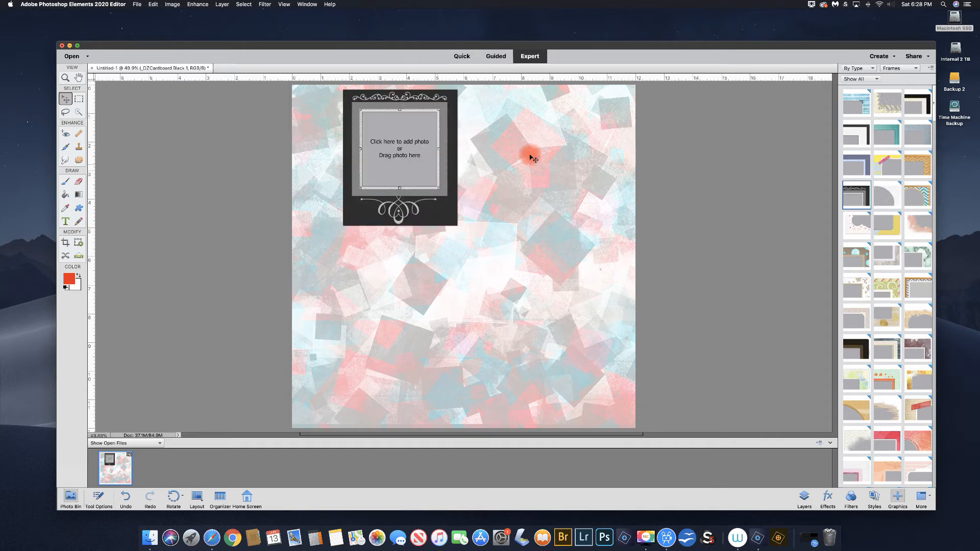
Switch the graphics category to Graphics and place the basketball on the canvas to the right of the black frame.
{"action": "left_click", "coordinate": [900, 69]}
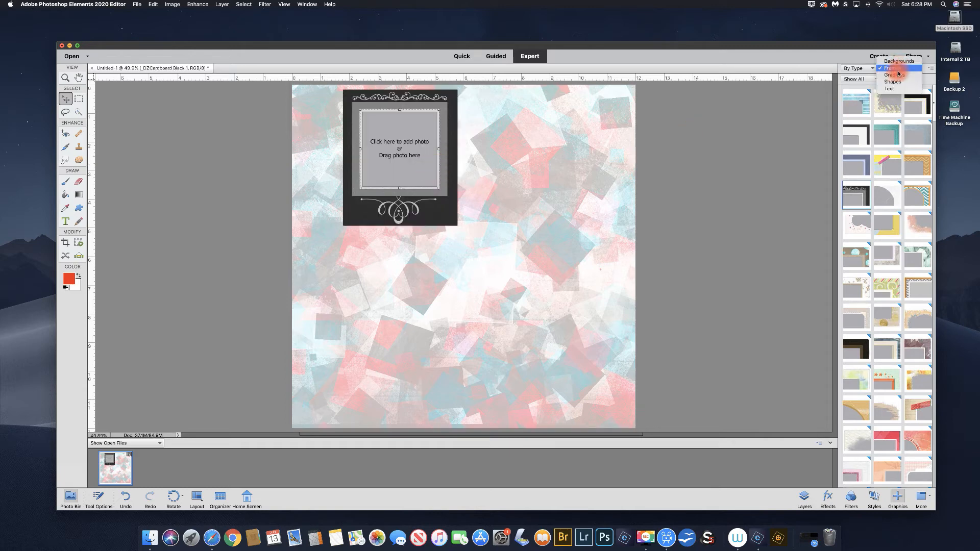
{"action": "left_click", "coordinate": [897, 76]}
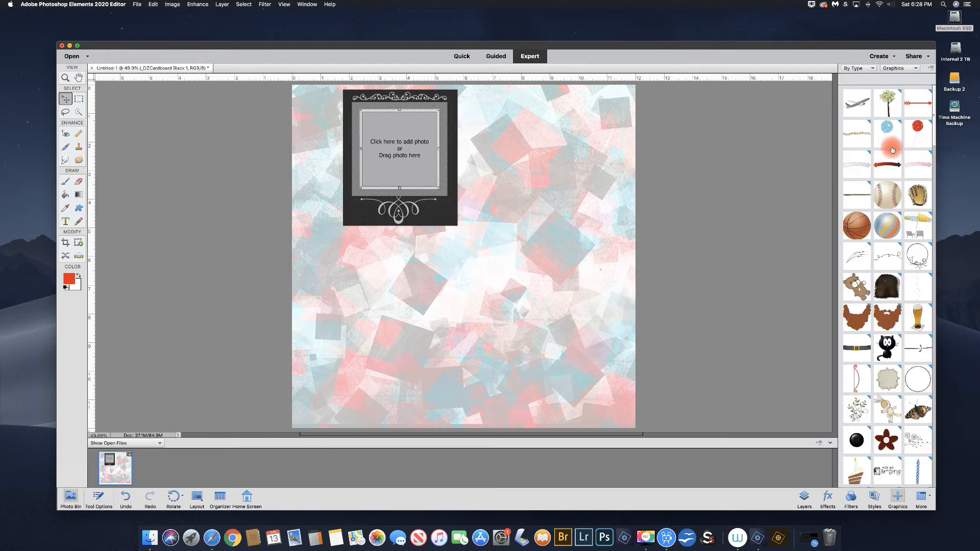
{"action": "left_click_drag", "start_coordinate": [859, 226], "coordinate": [526, 155]}
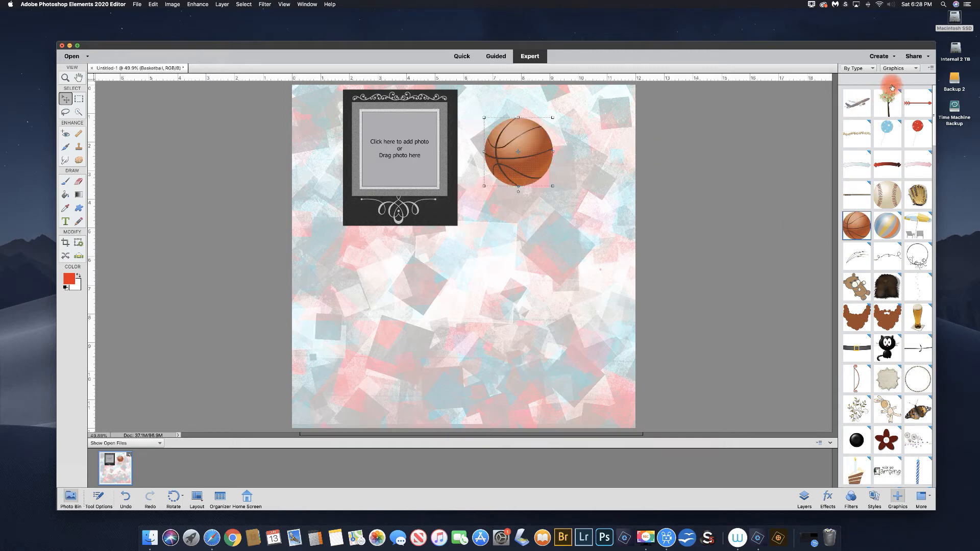
Switch the graphics category to Shapes and place the solid apple on the canvas just below the basketball.
{"action": "left_click", "coordinate": [900, 67]}
{"action": "left_click", "coordinate": [898, 79]}
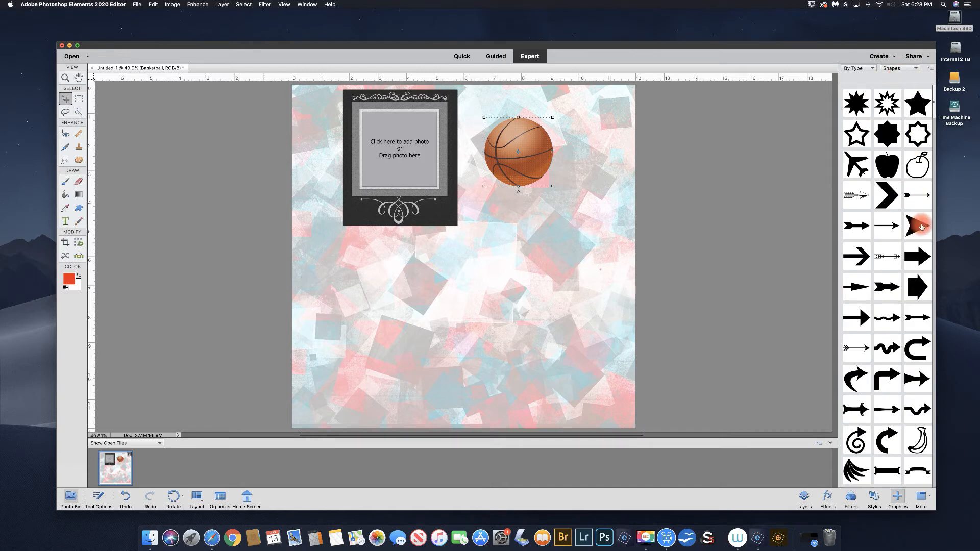
{"action": "left_click_drag", "start_coordinate": [887, 164], "coordinate": [529, 230]}
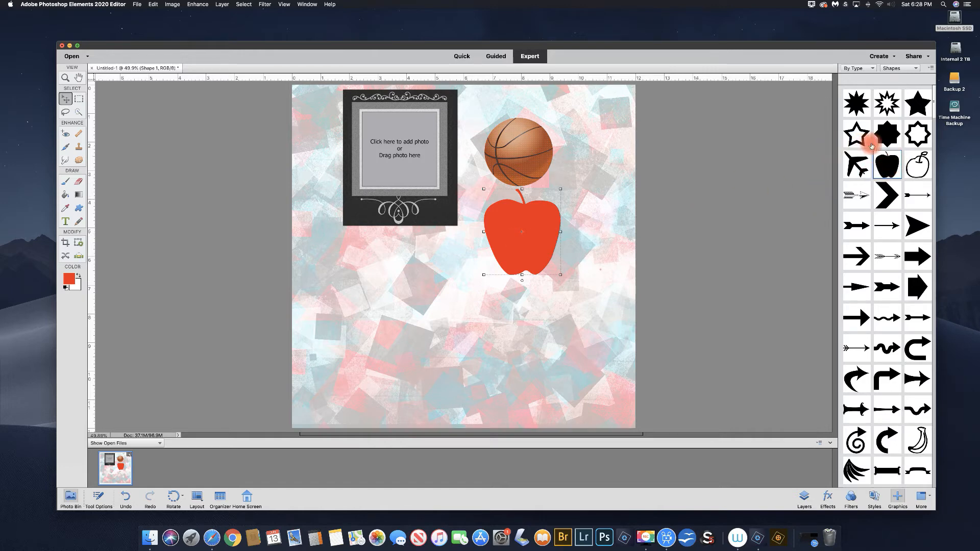
{"action": "left_click", "coordinate": [889, 69]}
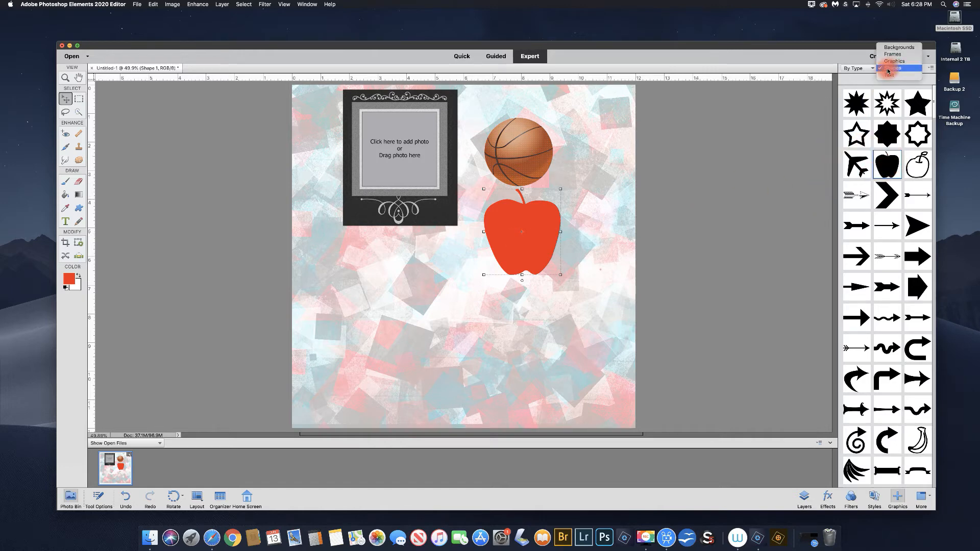
{"action": "left_click", "coordinate": [893, 71]}
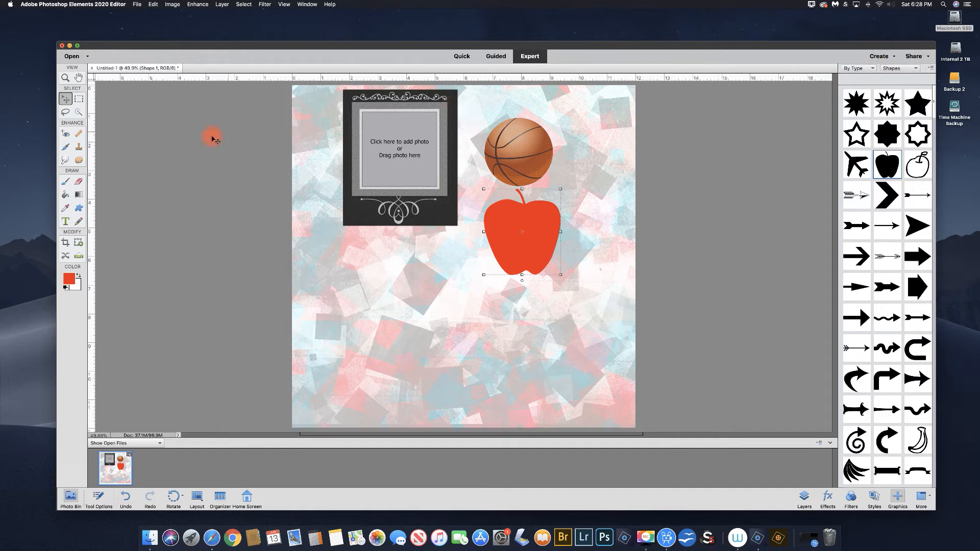
Add the horizontal text "Hello" in the lower part of the canvas and move it toward the horizontal centre.
{"action": "left_click", "coordinate": [65, 221]}
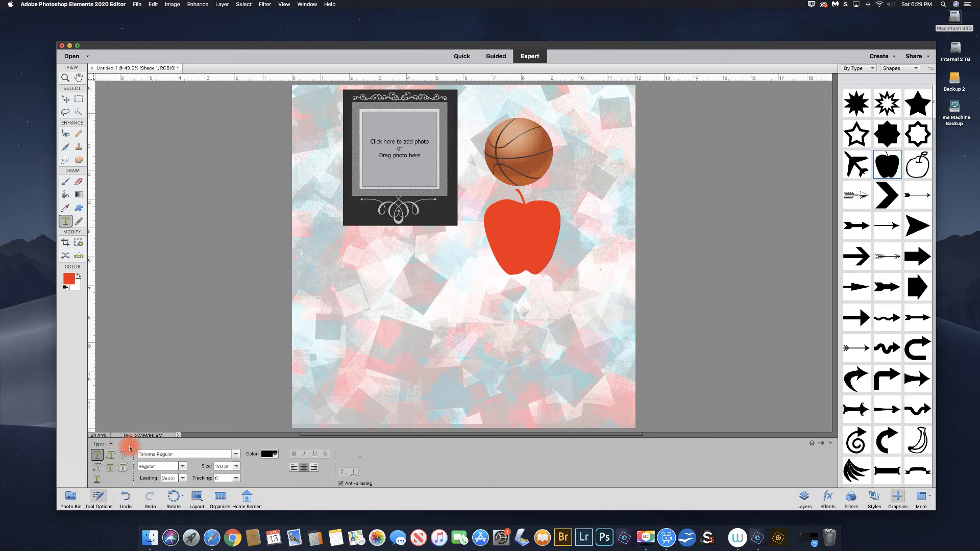
{"action": "left_click", "coordinate": [97, 453]}
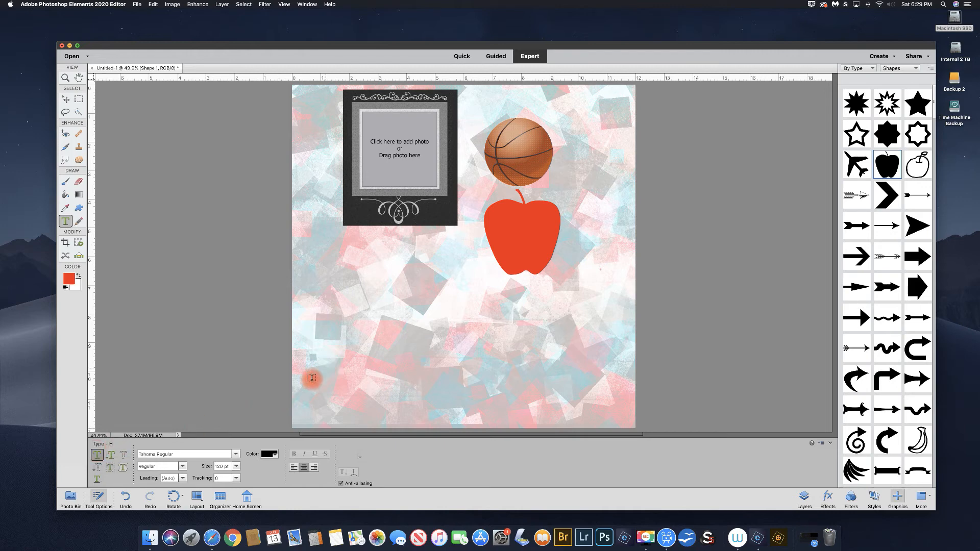
{"action": "left_click", "coordinate": [332, 357]}
{"action": "type", "text": "Hello"}
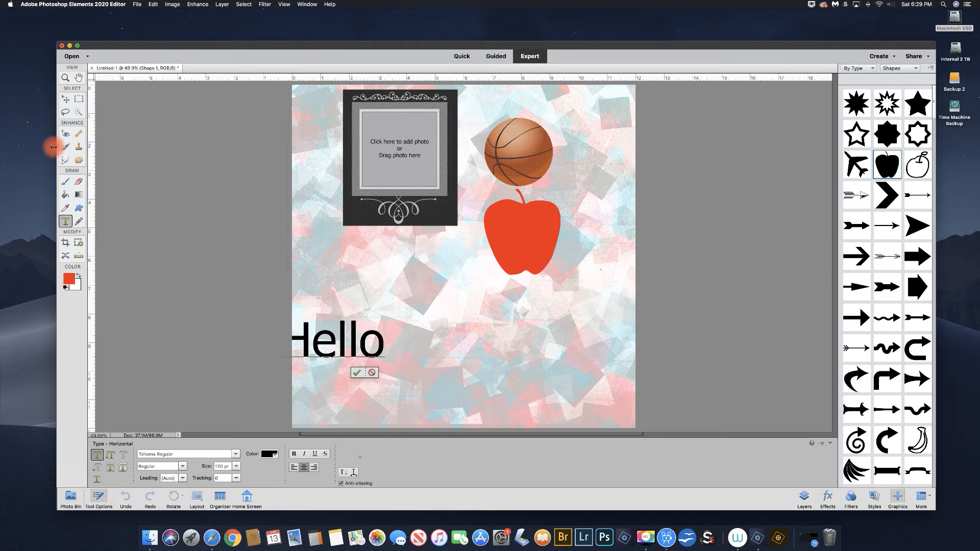
{"action": "left_click", "coordinate": [67, 100]}
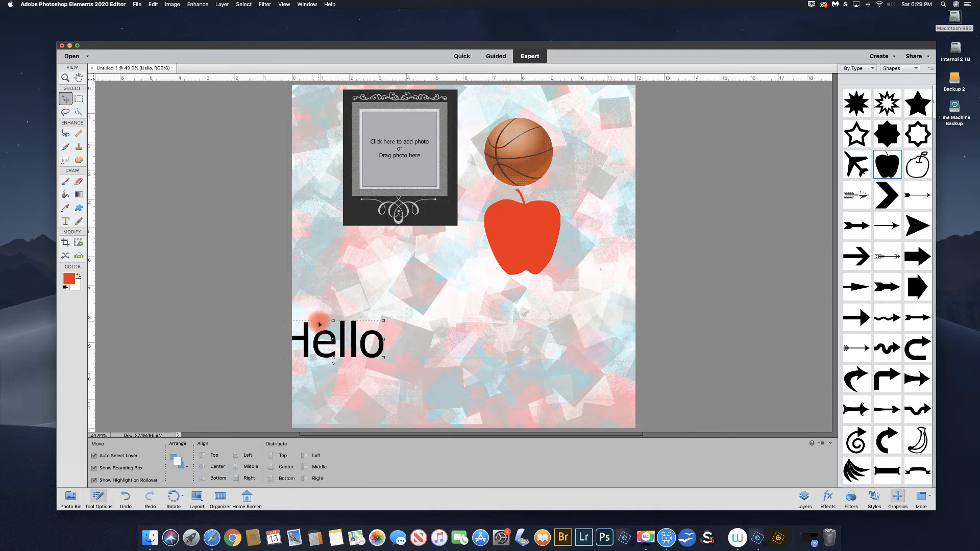
{"action": "left_click_drag", "start_coordinate": [320, 336], "coordinate": [426, 344]}
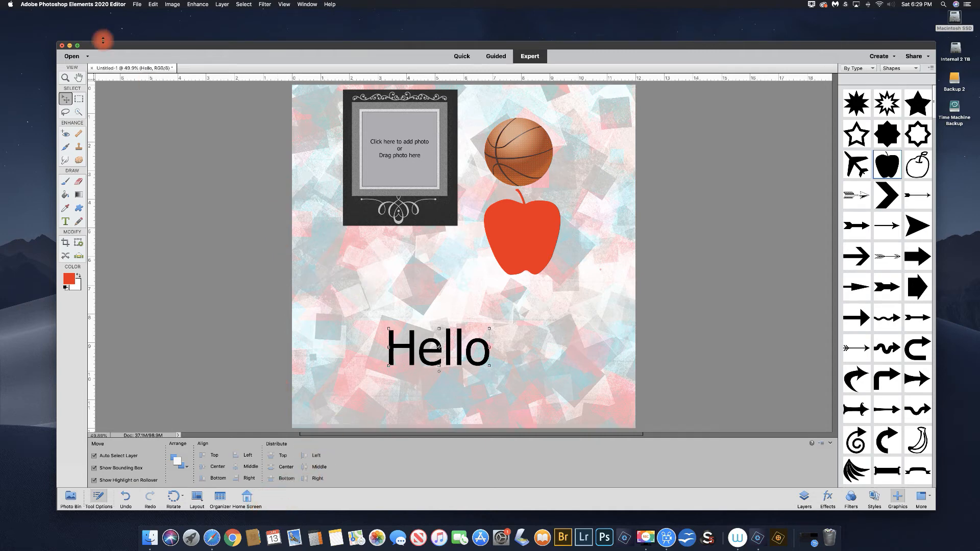
Switch to the Elements Organizer and send the photo of the sitting baby with the blue blanket to the Photoshop Elements Editor.
{"action": "left_click", "coordinate": [222, 500]}
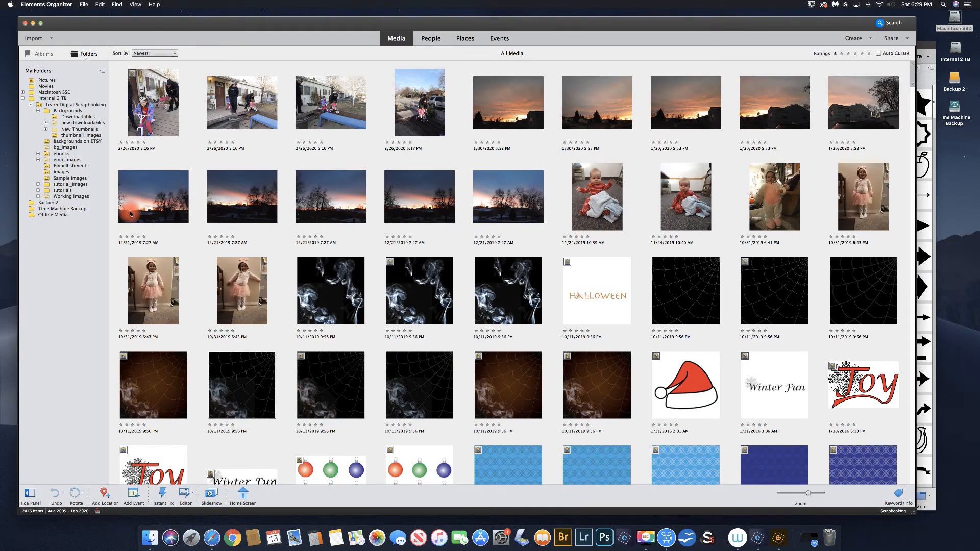
{"action": "left_click", "coordinate": [131, 213]}
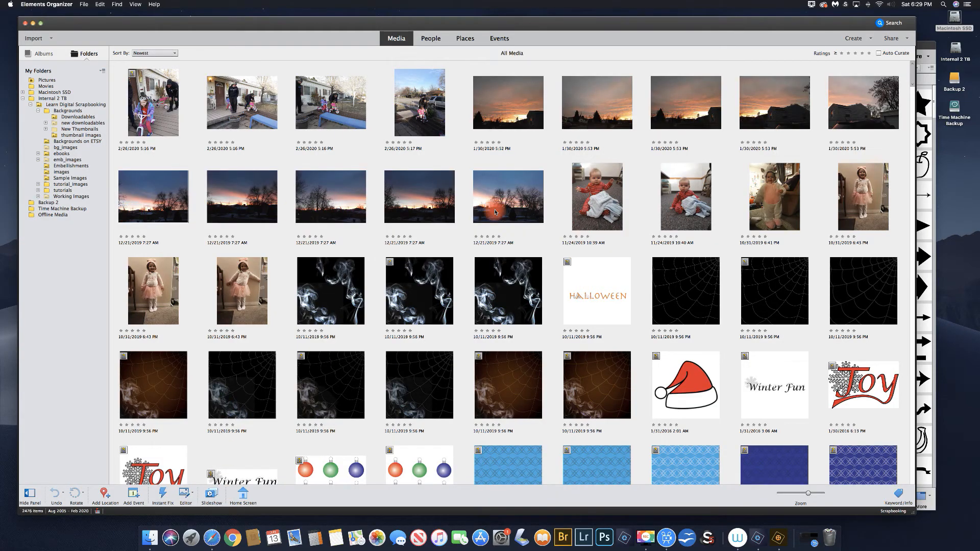
{"action": "left_click", "coordinate": [598, 194]}
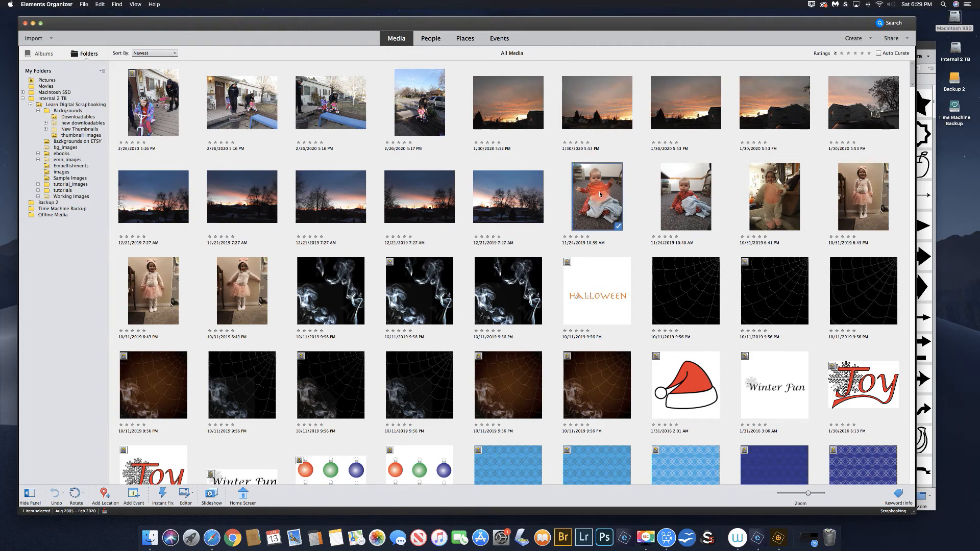
{"action": "left_click", "coordinate": [600, 194]}
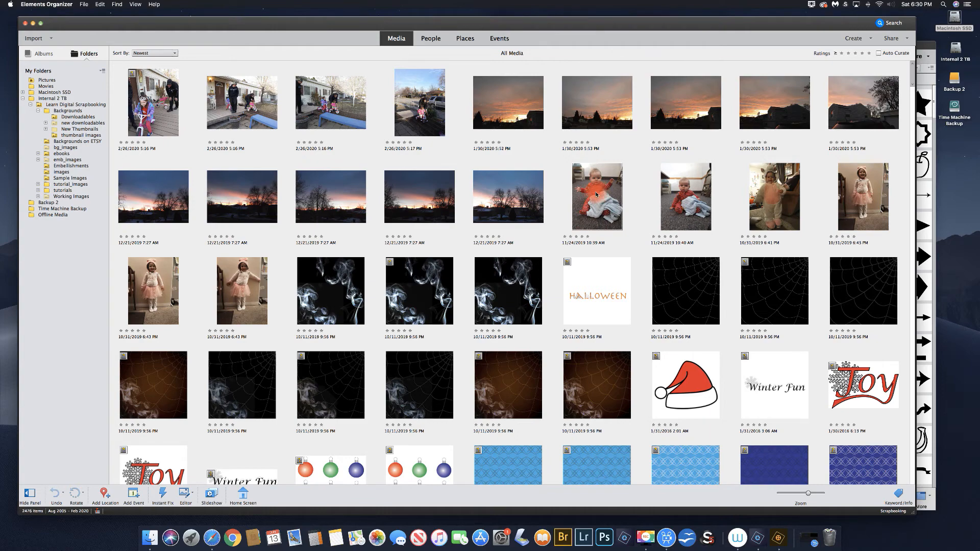
{"action": "right_click", "coordinate": [596, 194]}
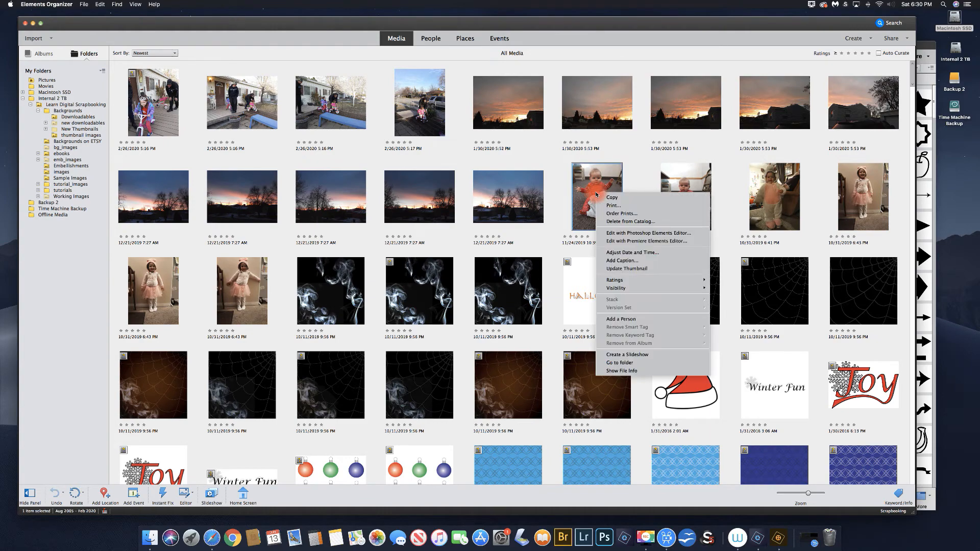
{"action": "left_click", "coordinate": [629, 234]}
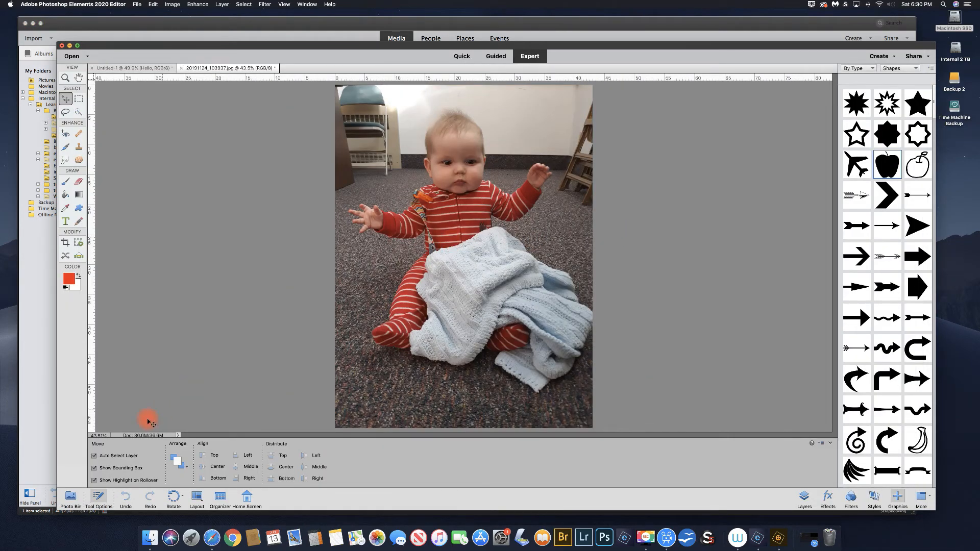
Show the Photo Bin, return to the scrapbook page, and place the baby photo inside the black frame.
{"action": "left_click", "coordinate": [70, 496]}
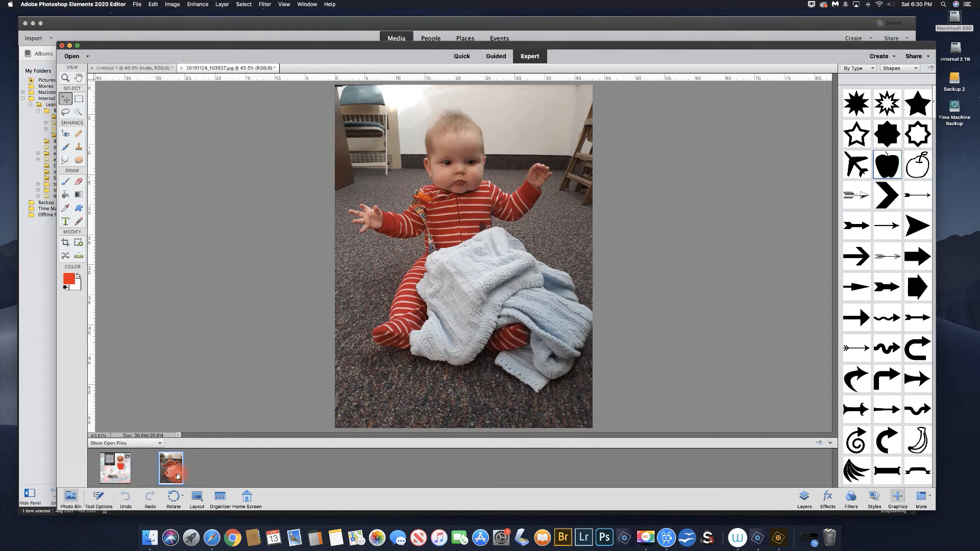
{"action": "left_click", "coordinate": [115, 474]}
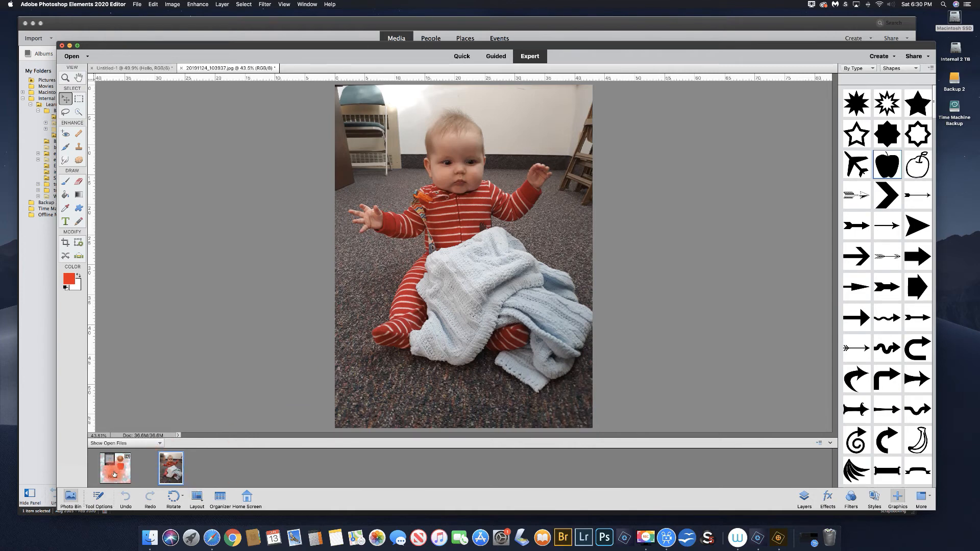
{"action": "left_click", "coordinate": [114, 475]}
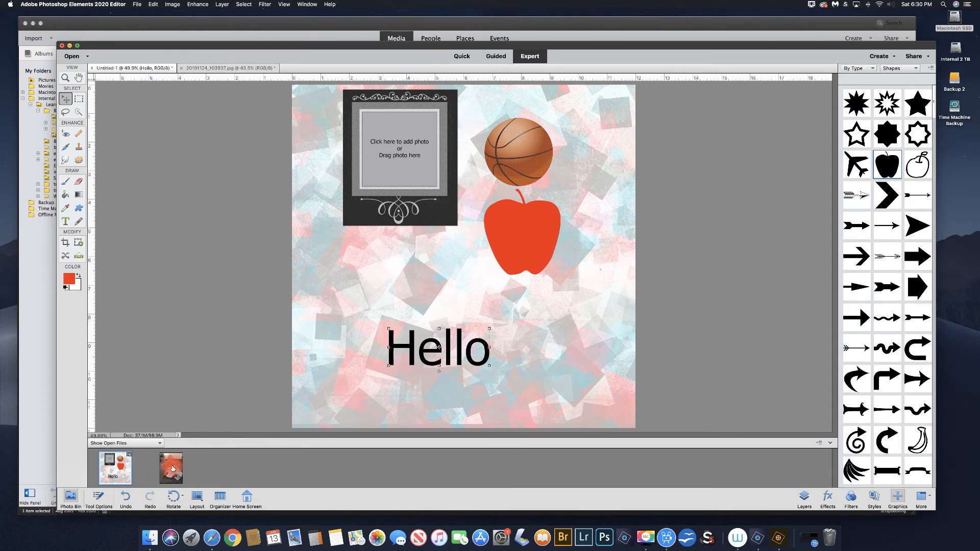
{"action": "left_click_drag", "start_coordinate": [173, 468], "coordinate": [399, 146]}
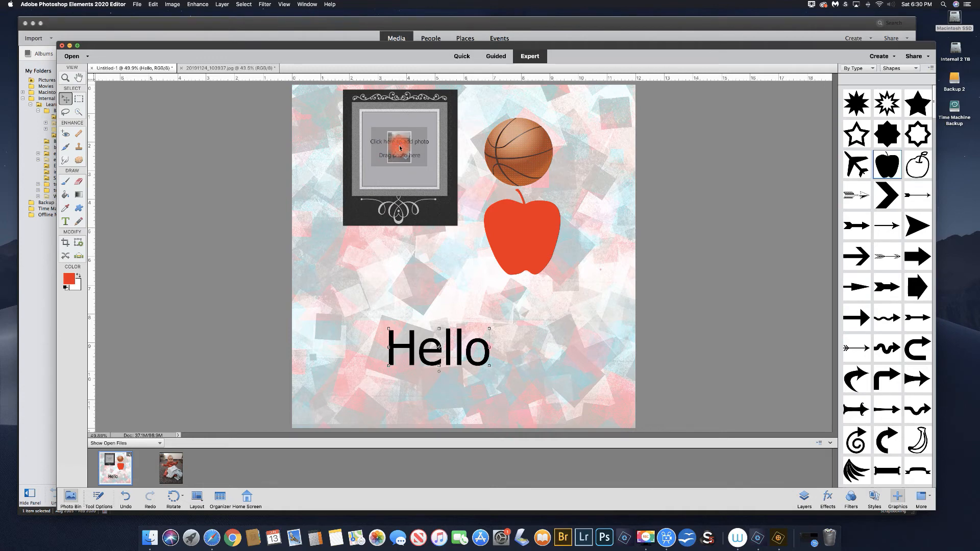
{"action": "left_click_drag", "start_coordinate": [400, 148], "coordinate": [400, 147]}
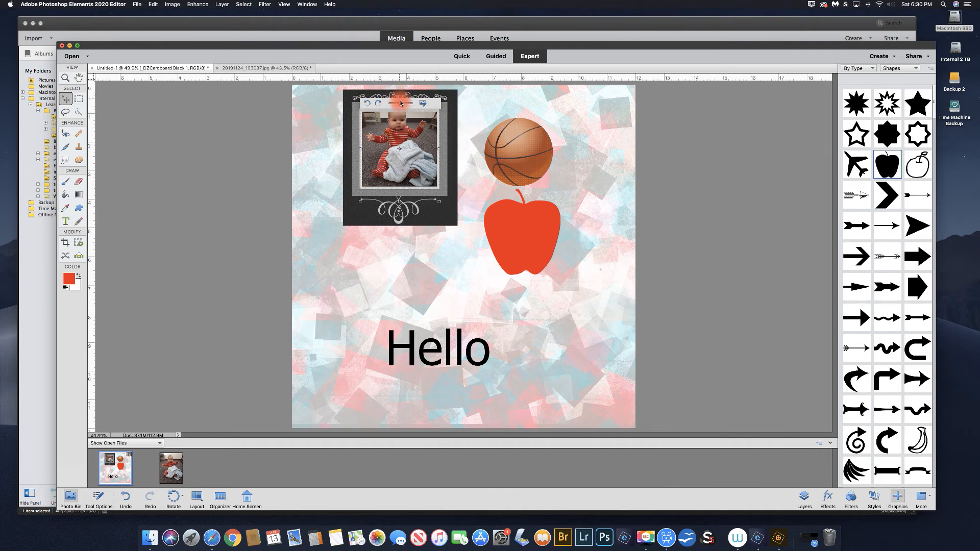
Scale the photo inside the frame to 101.40% and shift it slightly lower in the frame opening.
{"action": "left_click_drag", "start_coordinate": [401, 104], "coordinate": [403, 105]}
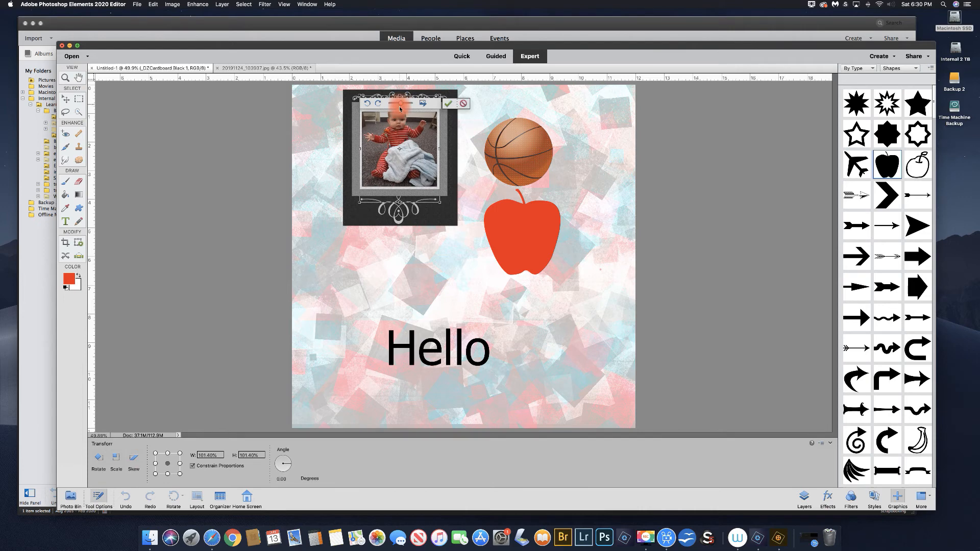
{"action": "left_click", "coordinate": [449, 107]}
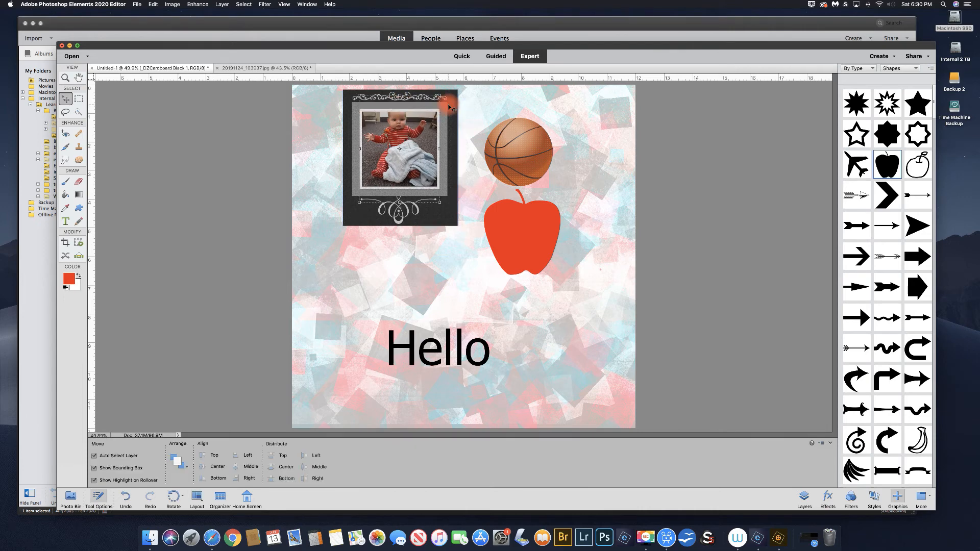
{"action": "left_click_drag", "start_coordinate": [398, 128], "coordinate": [398, 139]}
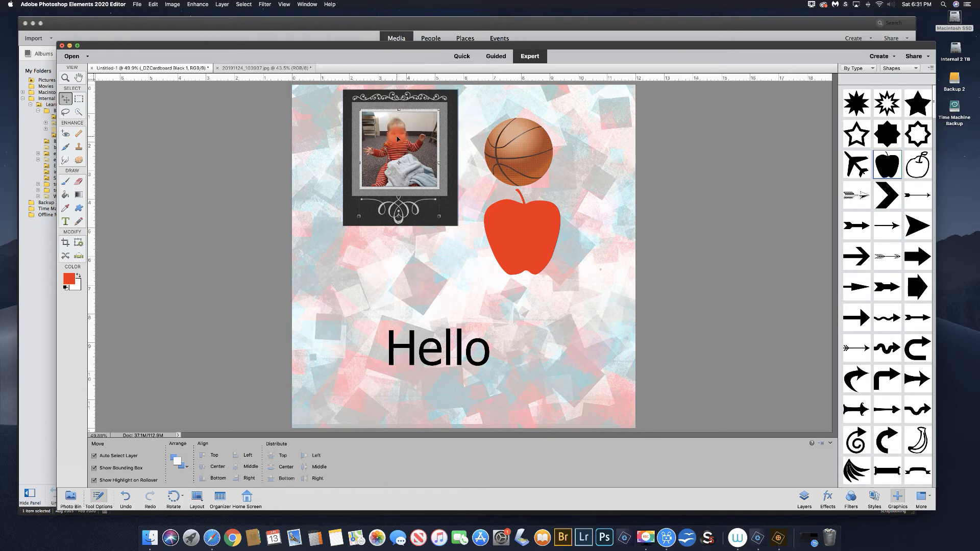
{"action": "key", "text": "Up"}
{"action": "key", "text": "Up"}
{"action": "key", "text": "Up"}
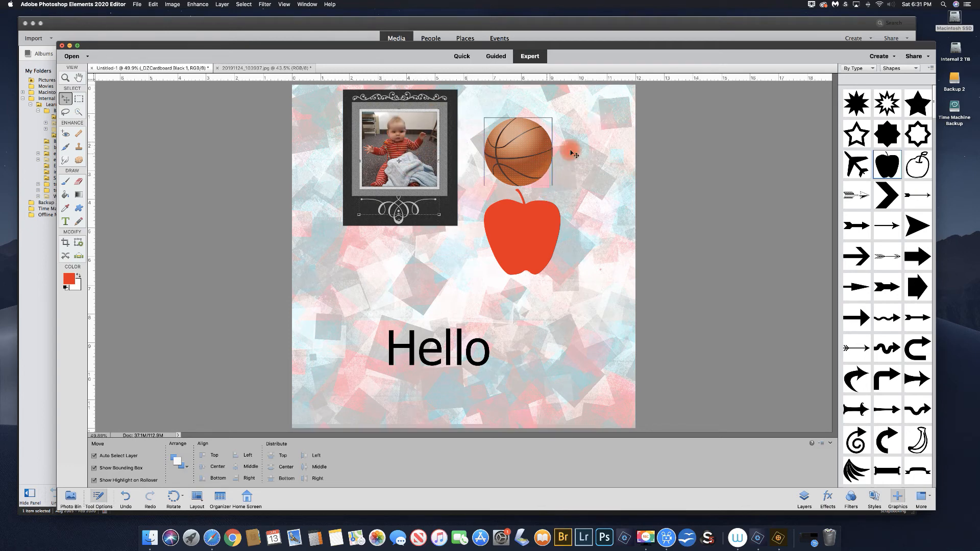
Show the layers of the page and hide and reshow the Basketball, Shape 1 and Hello layers one by one.
{"action": "left_click", "coordinate": [804, 498]}
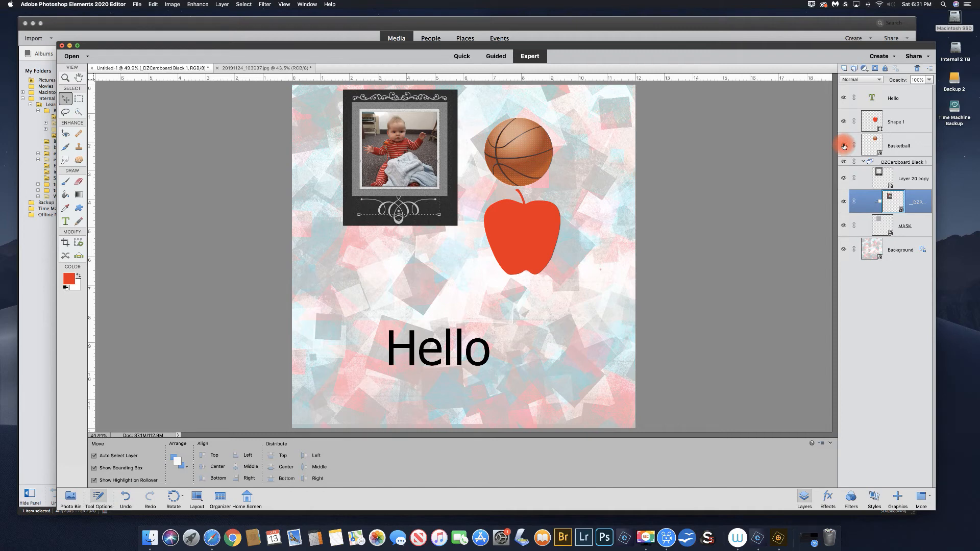
{"action": "left_click", "coordinate": [845, 146]}
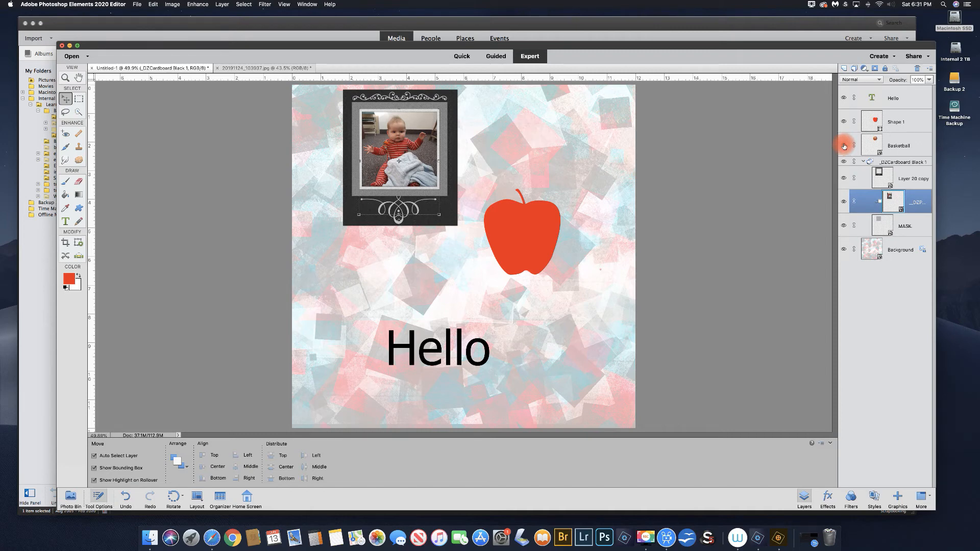
{"action": "left_click", "coordinate": [844, 147]}
{"action": "left_click", "coordinate": [844, 146]}
{"action": "left_click", "coordinate": [844, 146]}
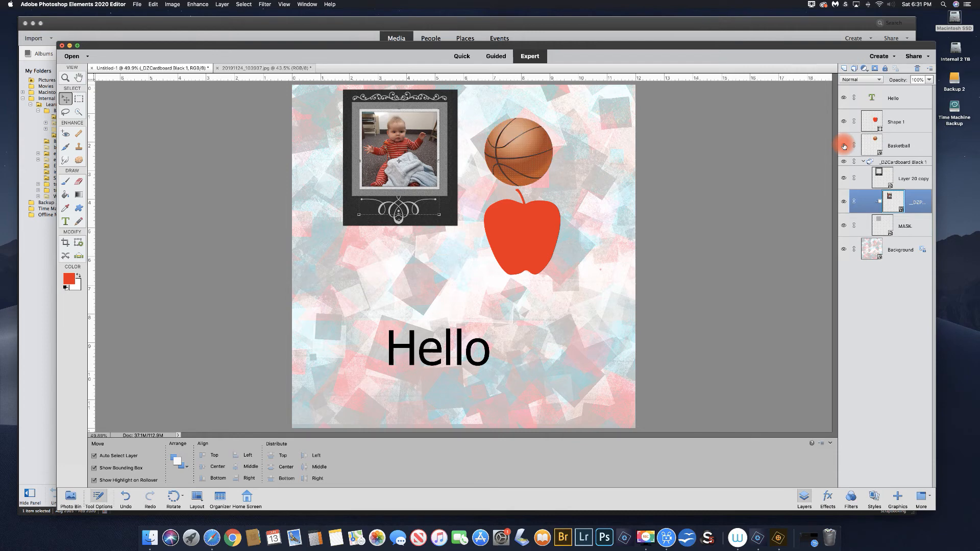
{"action": "left_click", "coordinate": [845, 147]}
{"action": "left_click", "coordinate": [844, 146]}
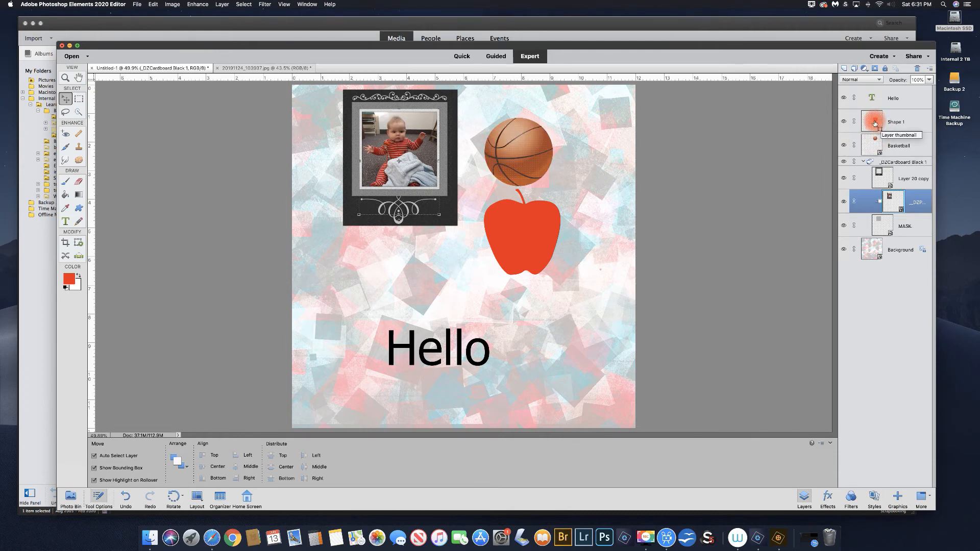
{"action": "left_click", "coordinate": [844, 123]}
{"action": "left_click", "coordinate": [844, 122]}
{"action": "left_click", "coordinate": [844, 99]}
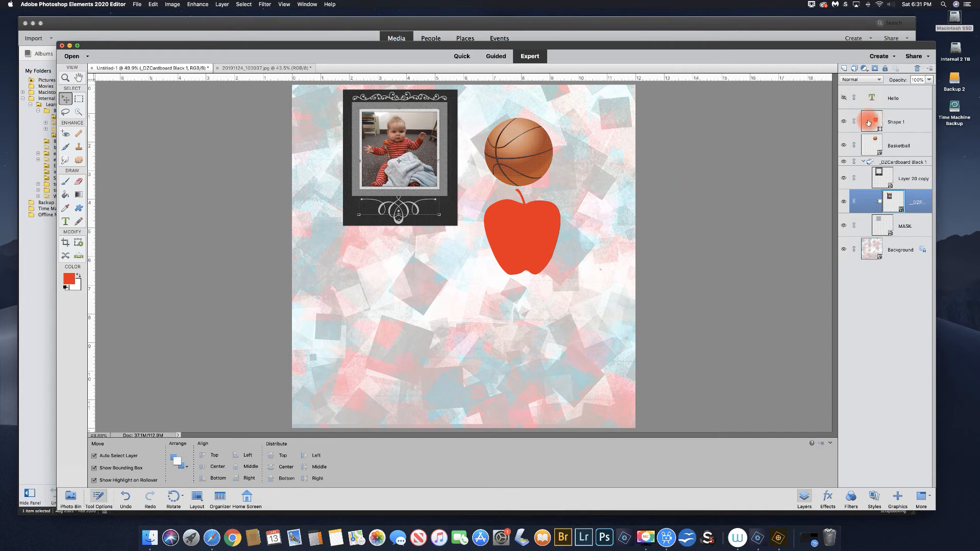
{"action": "key", "text": "super+z"}
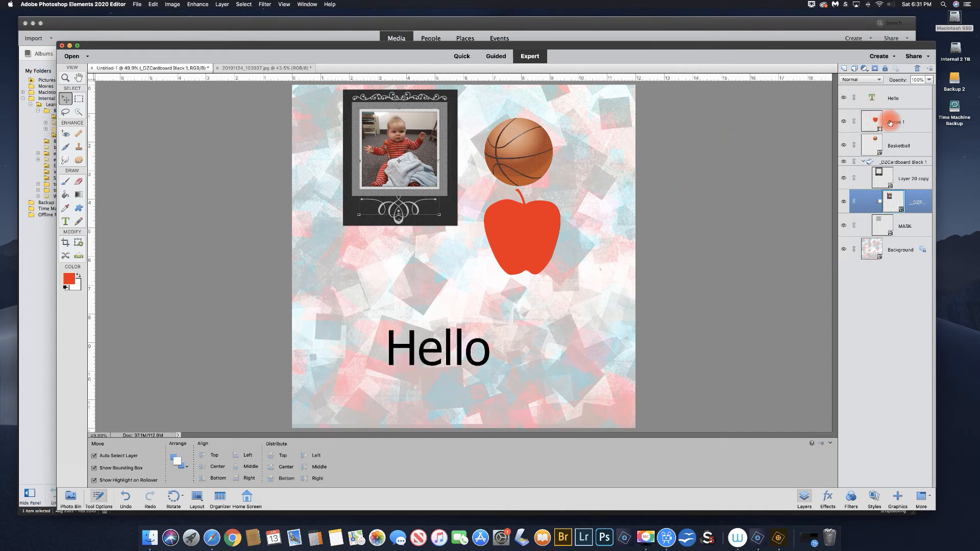
Select the Shape 1 layer and move the apple up so it overlaps the lower right of the basketball.
{"action": "left_click", "coordinate": [884, 122]}
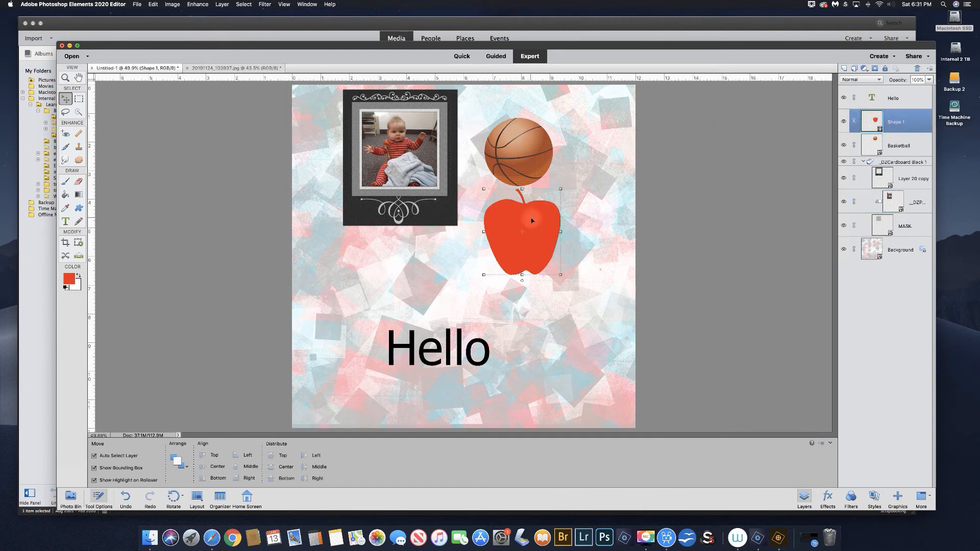
{"action": "left_click_drag", "start_coordinate": [542, 208], "coordinate": [562, 175]}
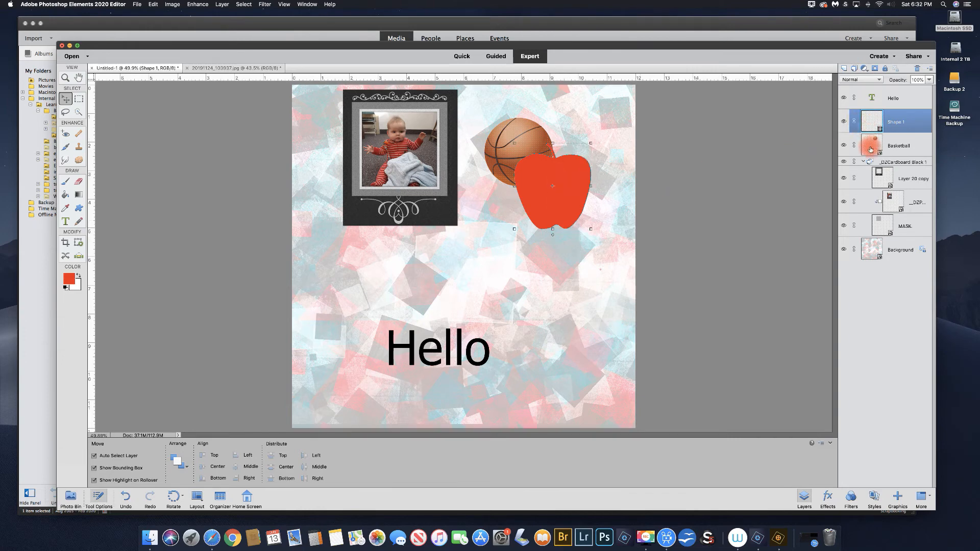
Move the Shape 1 layer below the Basketball layer so the basketball overlaps the apple.
{"action": "mouse_move", "coordinate": [875, 120]}
{"action": "left_mouse_down"}
{"action": "mouse_move", "coordinate": [874, 145]}
{"action": "mouse_move", "coordinate": [889, 145]}
{"action": "mouse_move", "coordinate": [892, 121]}
{"action": "left_mouse_up"}
{"action": "left_click", "coordinate": [896, 145]}
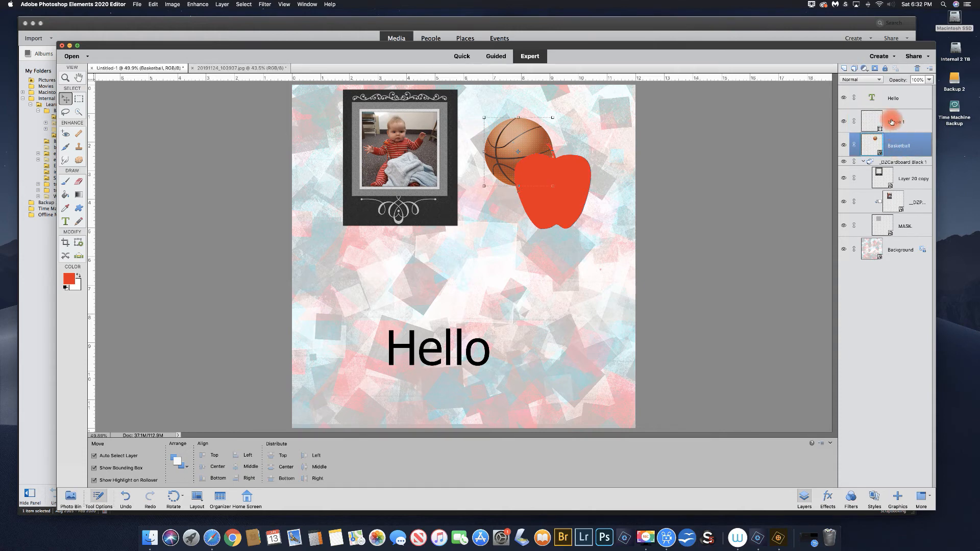
{"action": "left_click", "coordinate": [892, 121]}
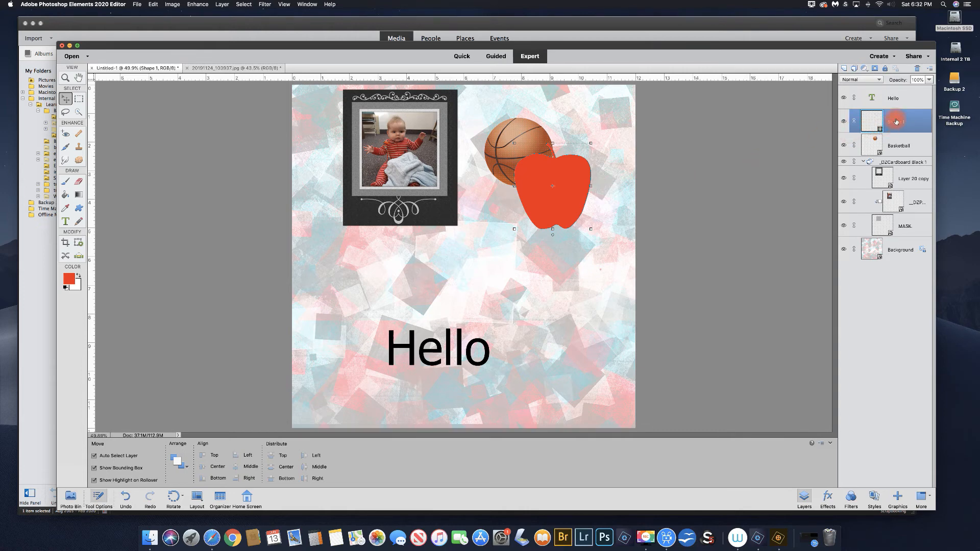
{"action": "left_click_drag", "start_coordinate": [897, 122], "coordinate": [893, 149]}
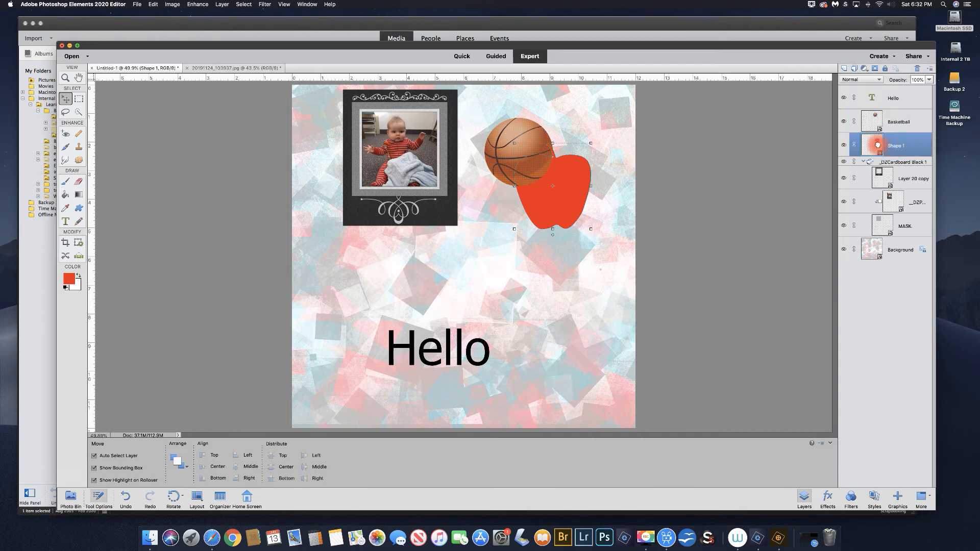
Enlarge the apple toward the lower left of the page, and try stretching it downward without keeping its proportions.
{"action": "left_click", "coordinate": [591, 137]}
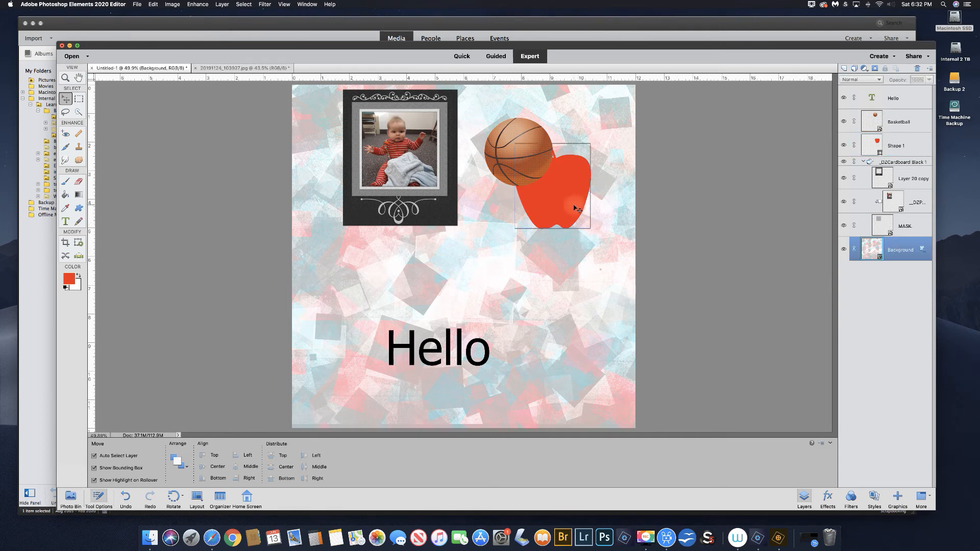
{"action": "left_click", "coordinate": [574, 207]}
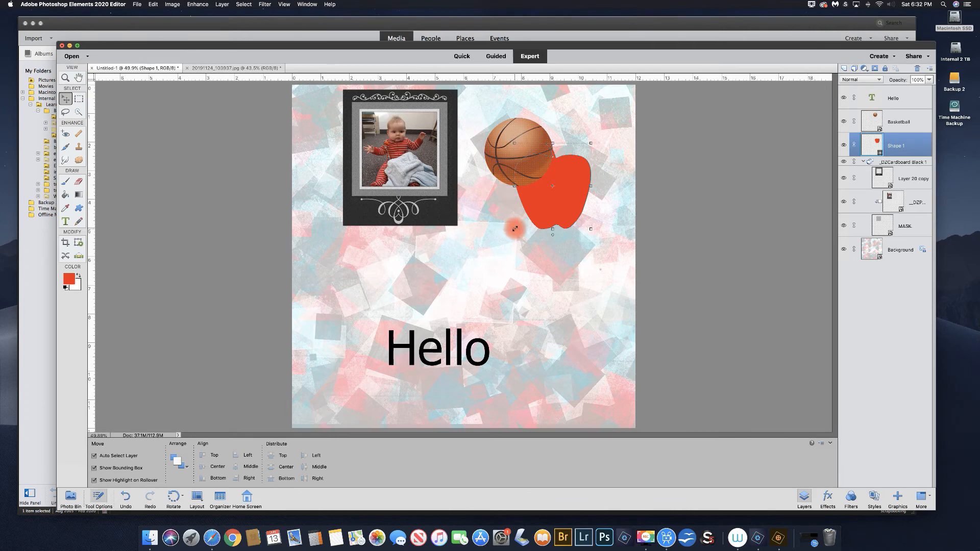
{"action": "left_click_drag", "start_coordinate": [514, 229], "coordinate": [486, 271]}
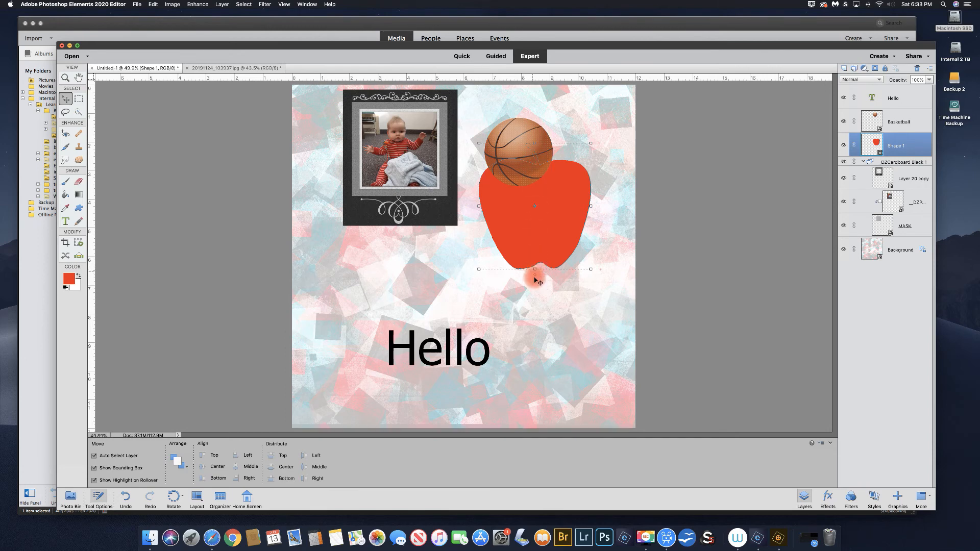
{"action": "left_click_drag", "start_coordinate": [536, 270], "coordinate": [538, 390]}
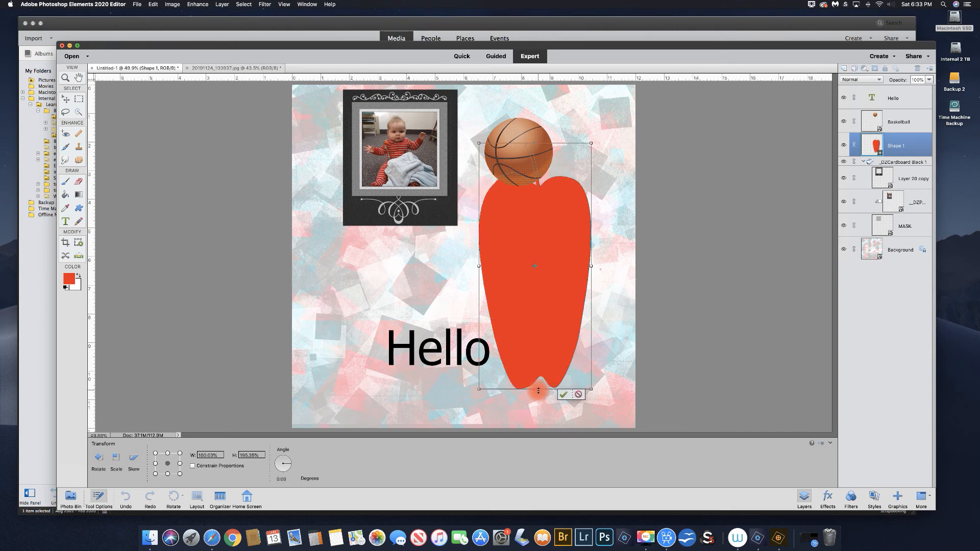
{"action": "left_click", "coordinate": [578, 395]}
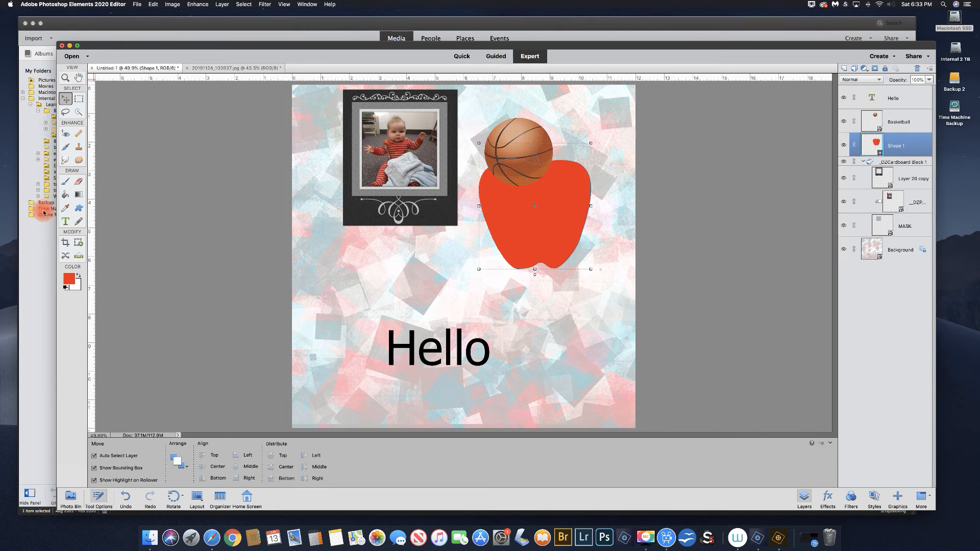
Show the Photo Bin, return to the tool options, and hide and reshow the layers of the page.
{"action": "left_click", "coordinate": [71, 496]}
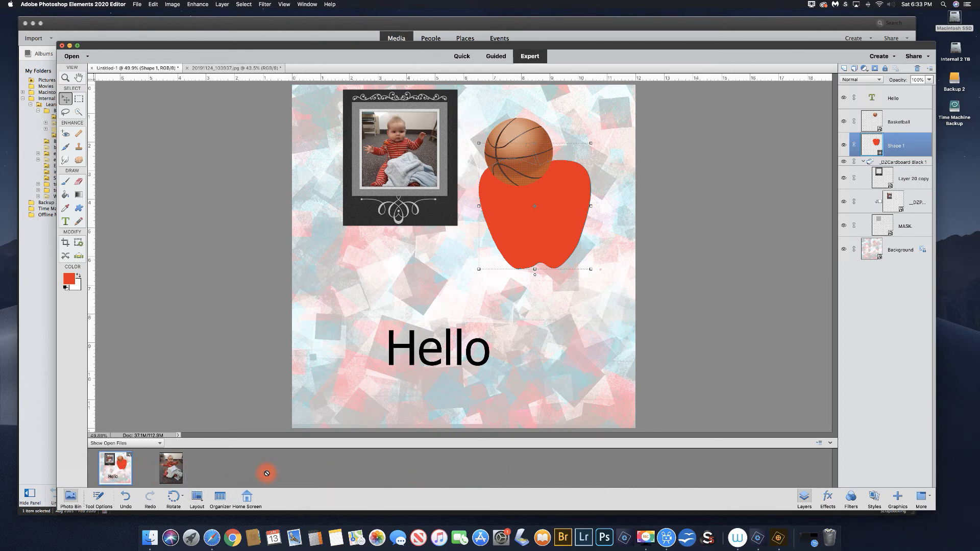
{"action": "left_click", "coordinate": [99, 497]}
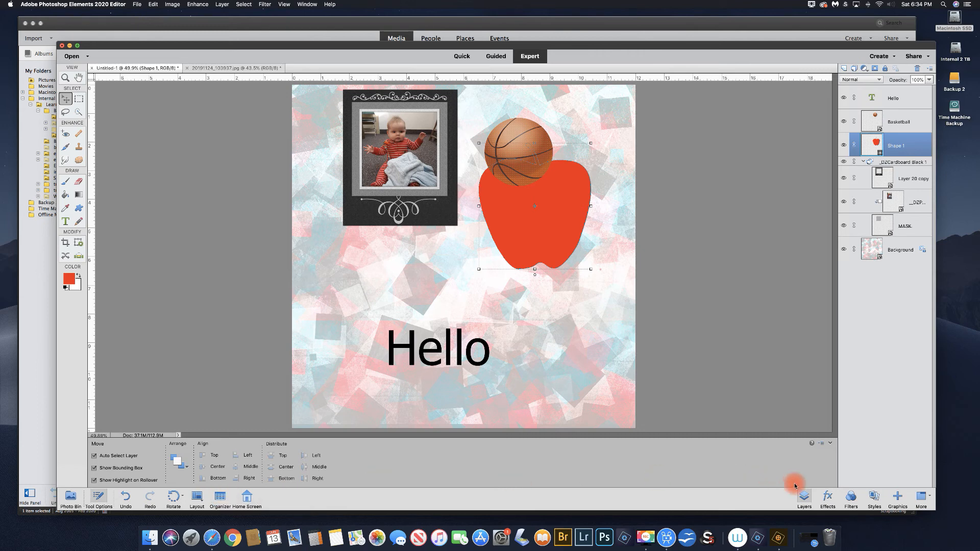
{"action": "left_click", "coordinate": [804, 498]}
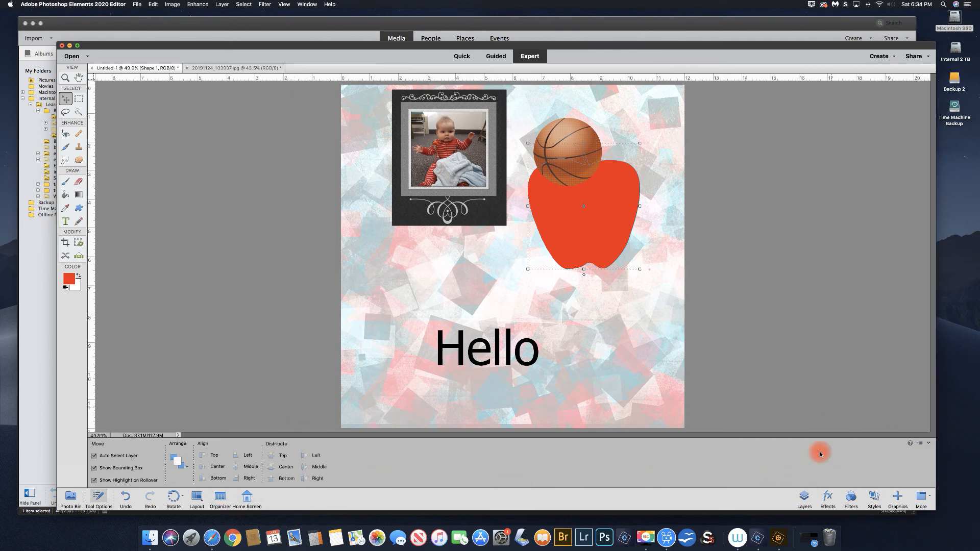
{"action": "left_click", "coordinate": [805, 498]}
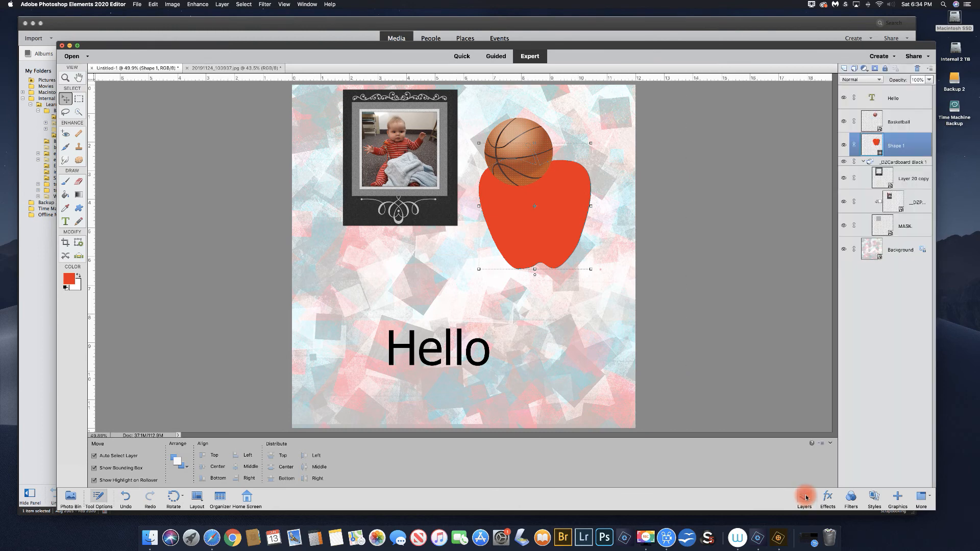
{"action": "left_click", "coordinate": [806, 498]}
{"action": "left_click", "coordinate": [806, 498]}
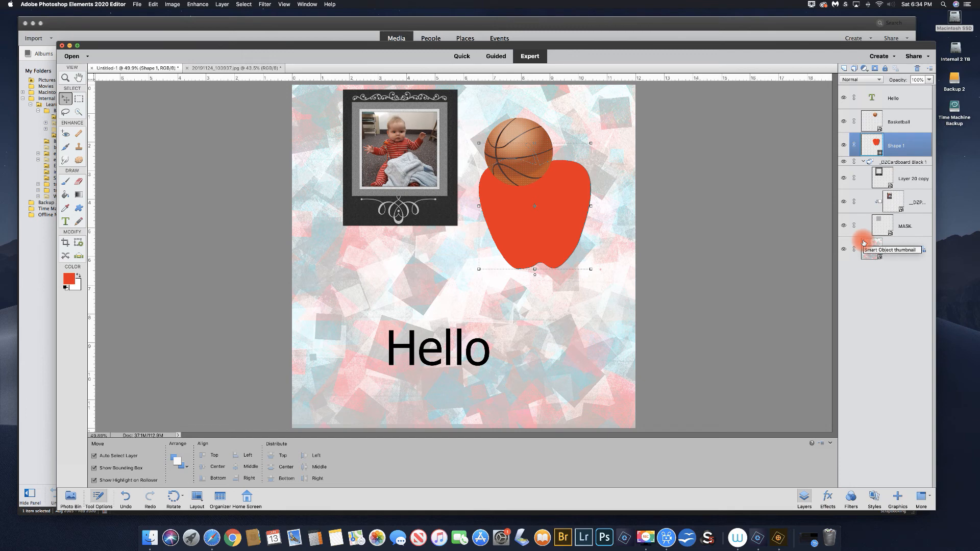
View the effects and graphics collections, and examine the categories available for graphics.
{"action": "left_click", "coordinate": [829, 497]}
{"action": "left_click", "coordinate": [852, 498]}
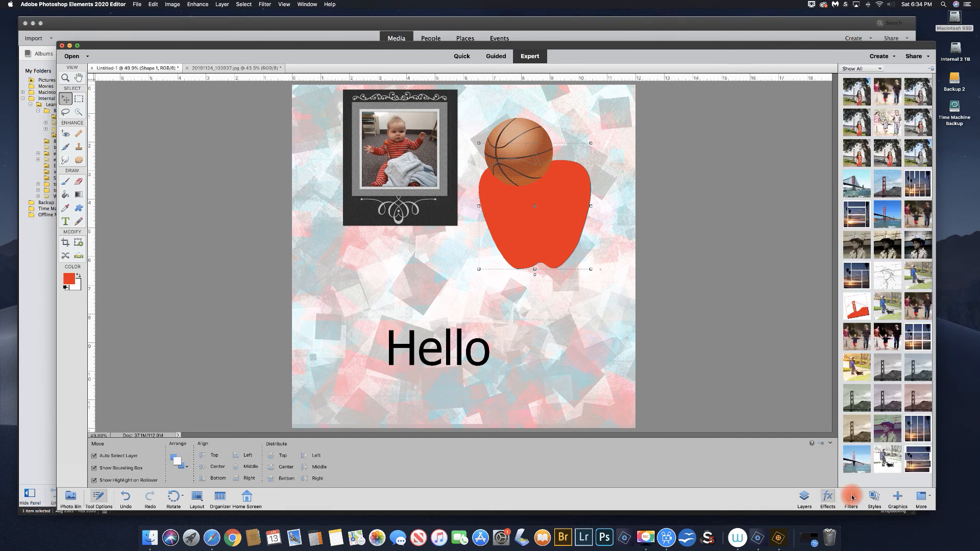
{"action": "left_click", "coordinate": [873, 498]}
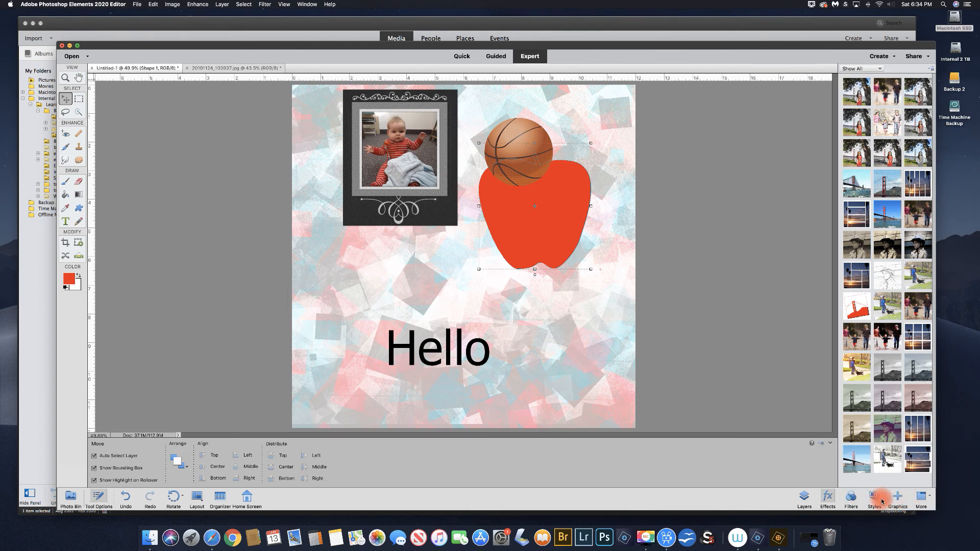
{"action": "left_click", "coordinate": [901, 502]}
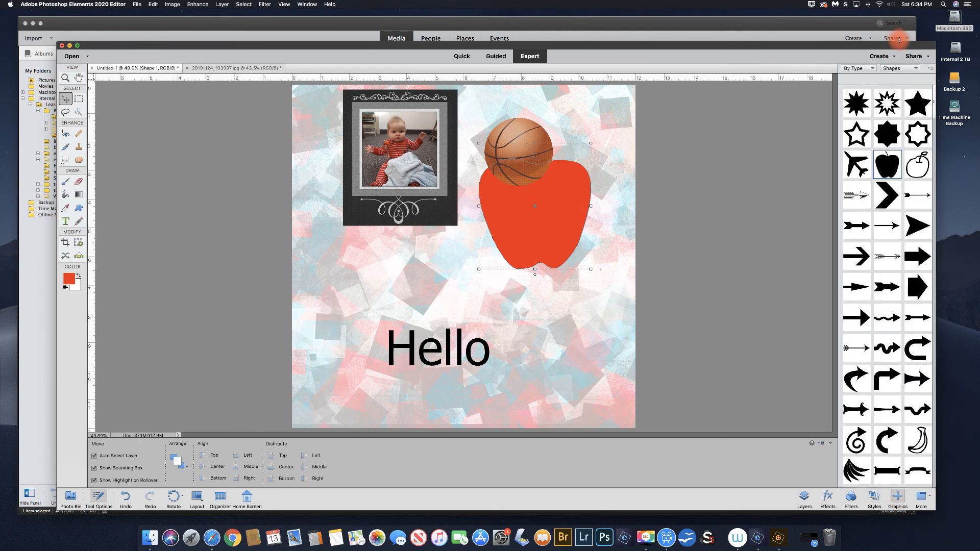
{"action": "left_click", "coordinate": [900, 68]}
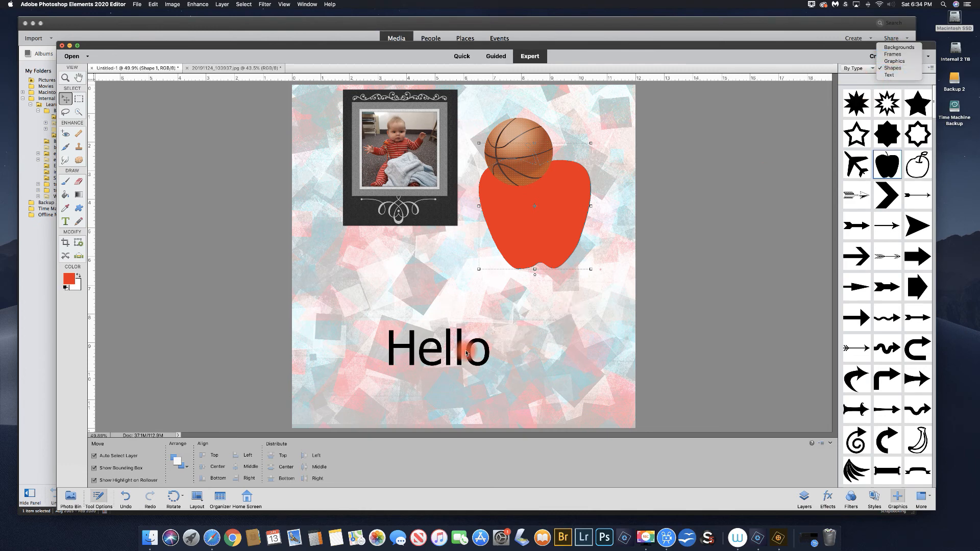
{"action": "left_click", "coordinate": [857, 72]}
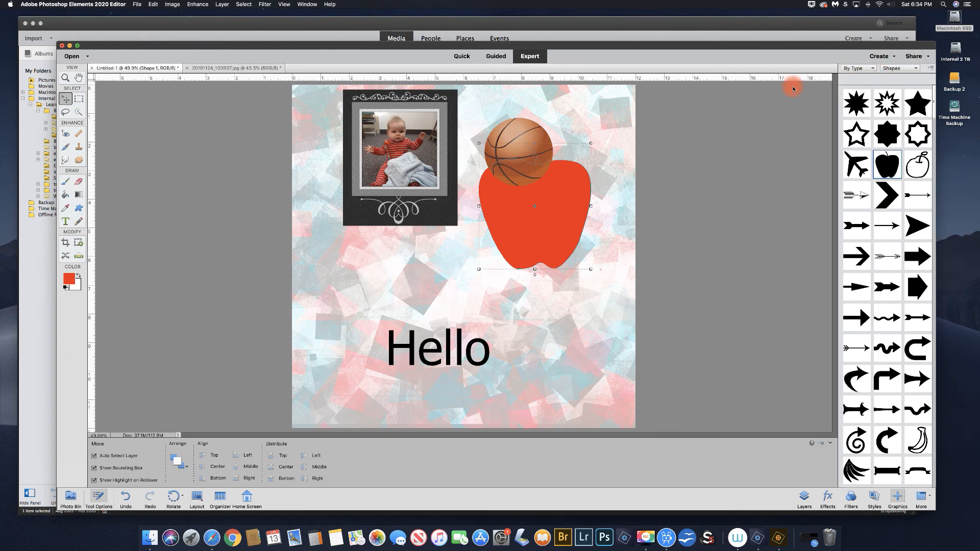
Apply an orange gradient text style from the Text graphics to the Hello text.
{"action": "left_click", "coordinate": [473, 347]}
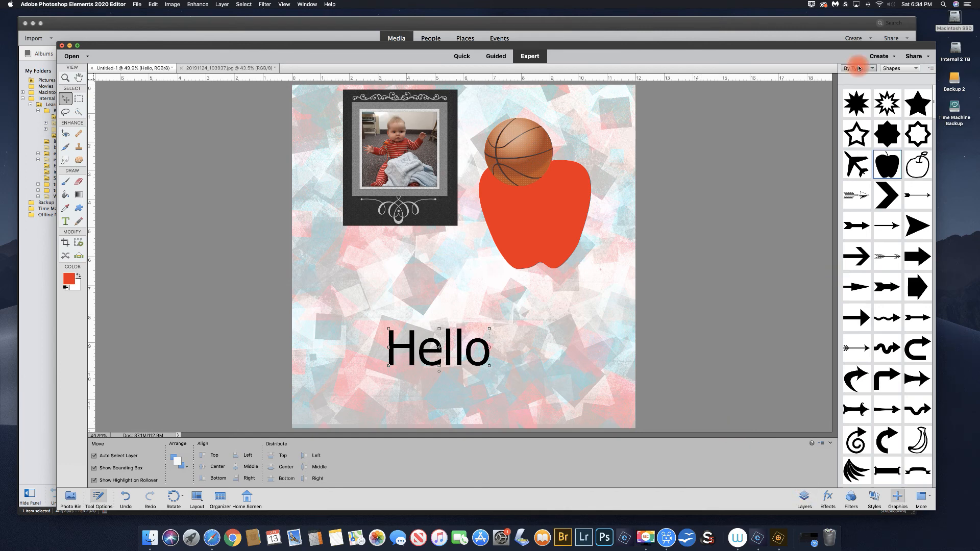
{"action": "left_click", "coordinate": [896, 68]}
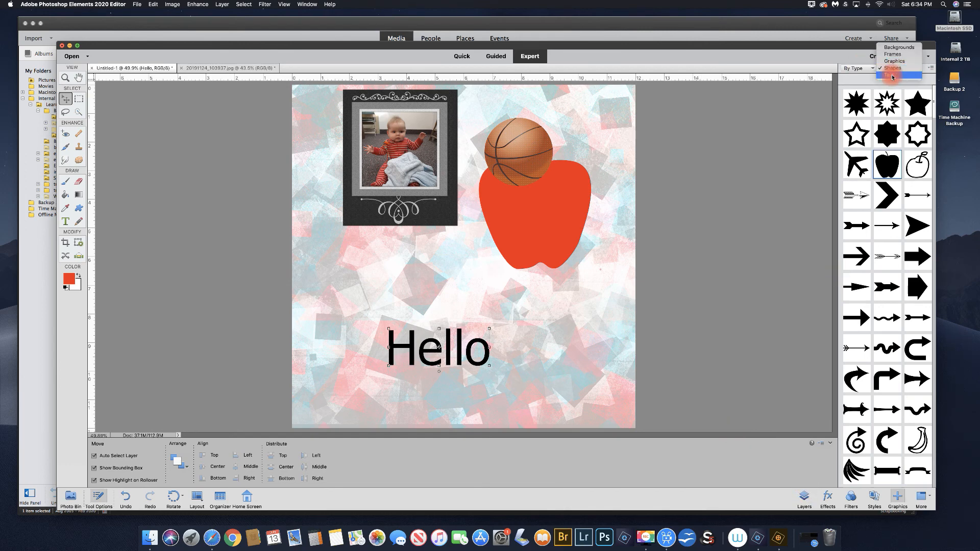
{"action": "left_click", "coordinate": [893, 75]}
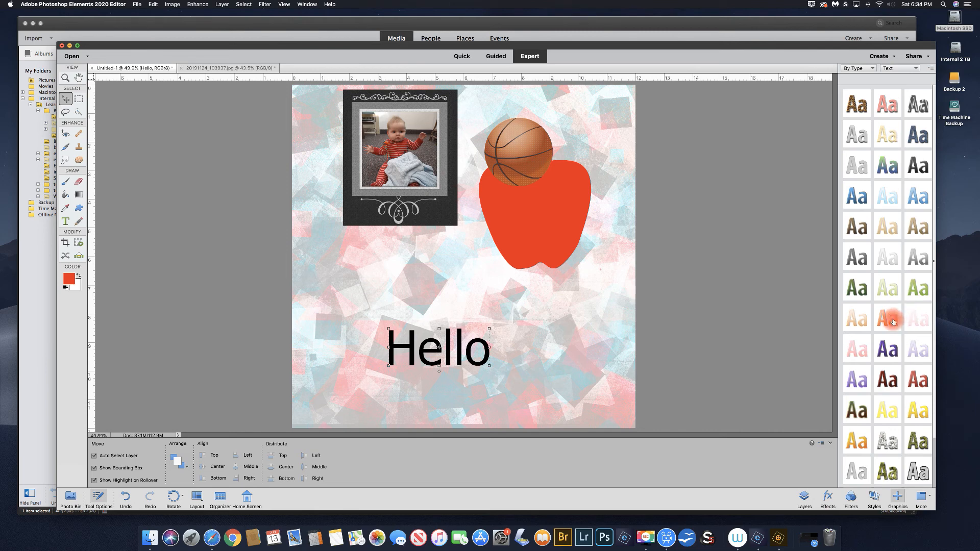
{"action": "left_click_drag", "start_coordinate": [888, 319], "coordinate": [430, 354]}
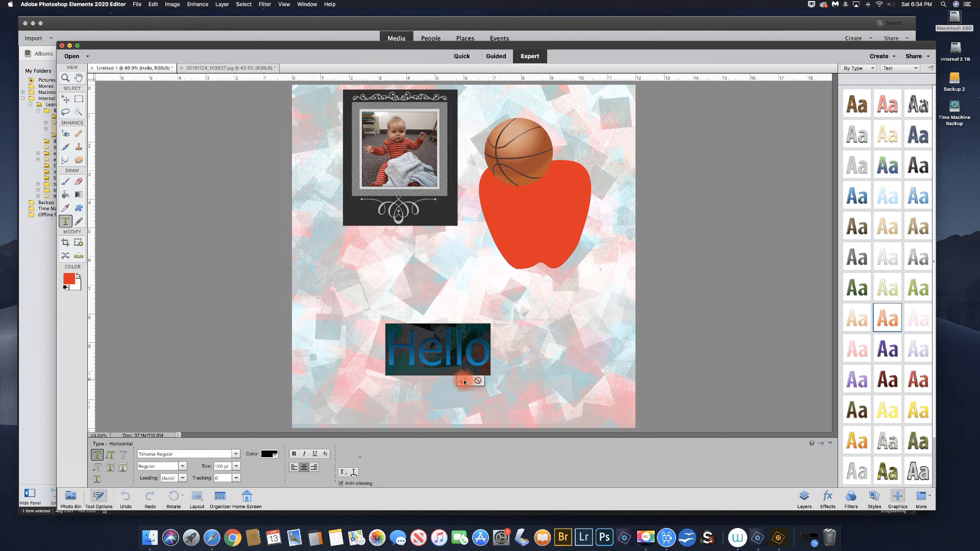
{"action": "left_click", "coordinate": [464, 381]}
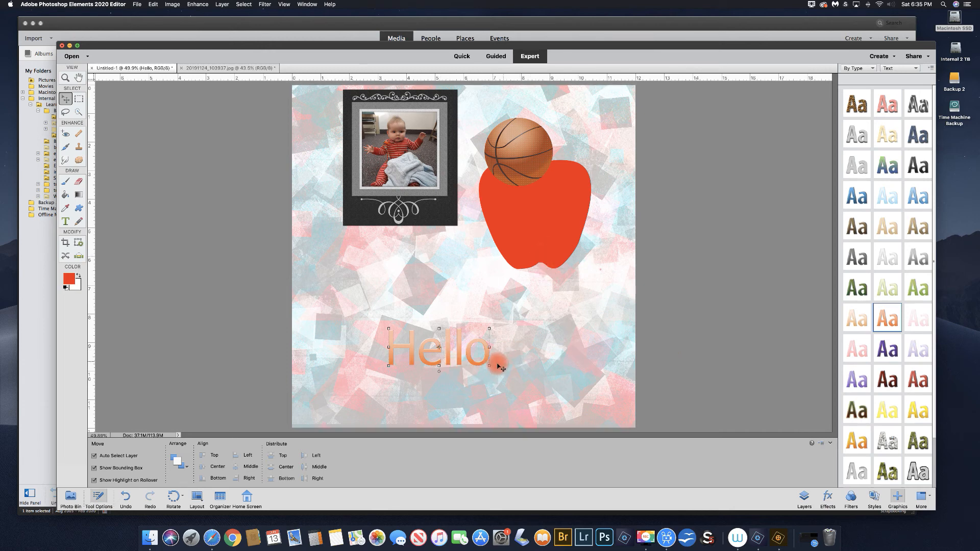
Move the Hello text toward the lower right and scale it to about 215% across the lower part of the page.
{"action": "left_click_drag", "start_coordinate": [489, 364], "coordinate": [566, 407]}
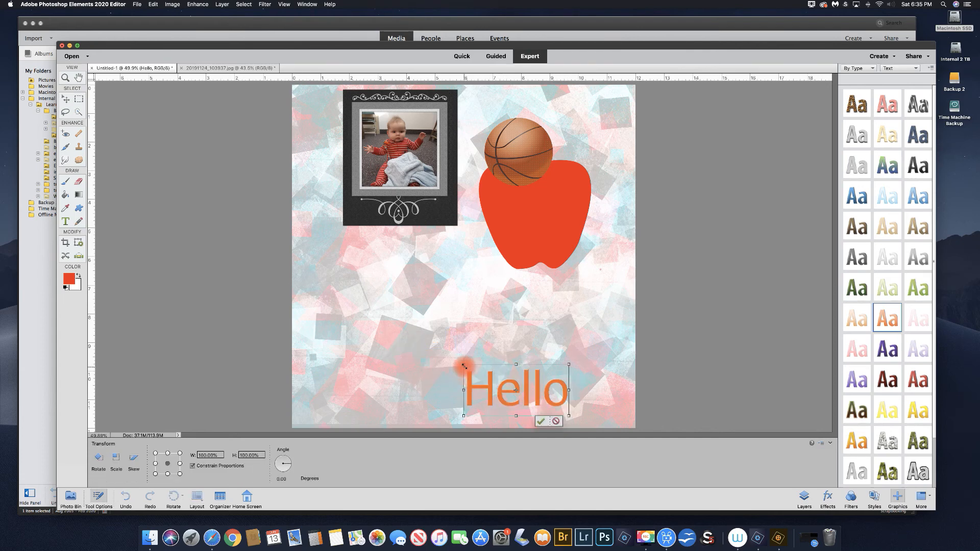
{"action": "left_click_drag", "start_coordinate": [464, 364], "coordinate": [357, 289]}
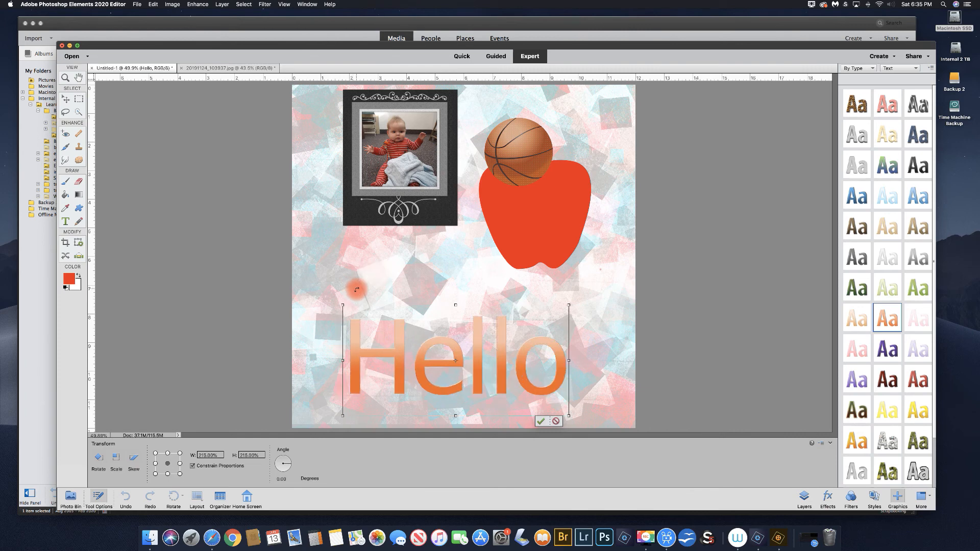
{"action": "left_click", "coordinate": [541, 423]}
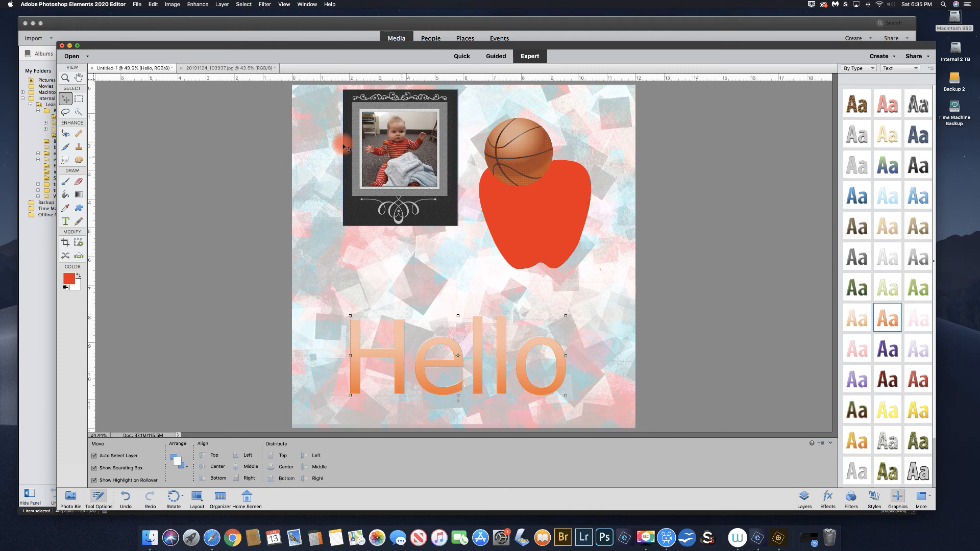
{"action": "left_click", "coordinate": [136, 5]}
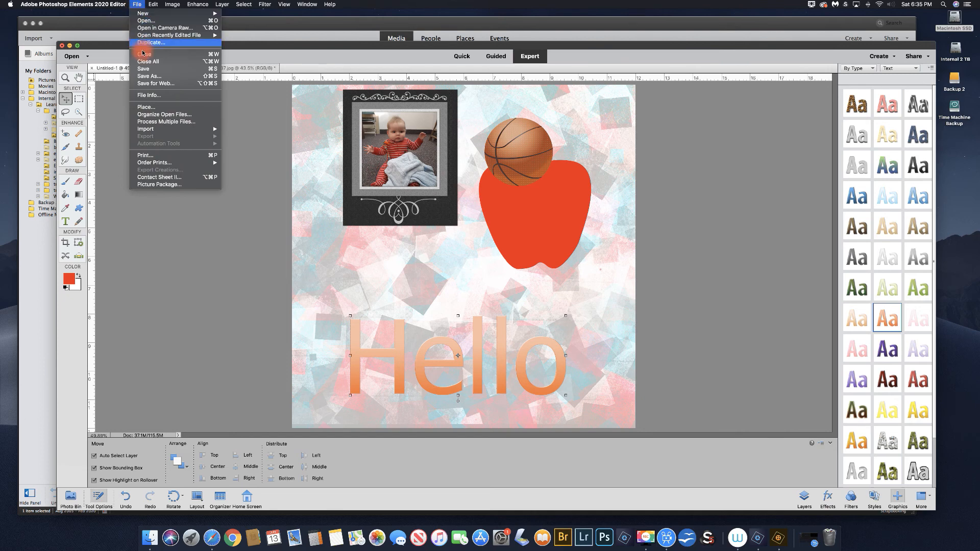
{"action": "left_click", "coordinate": [156, 78]}
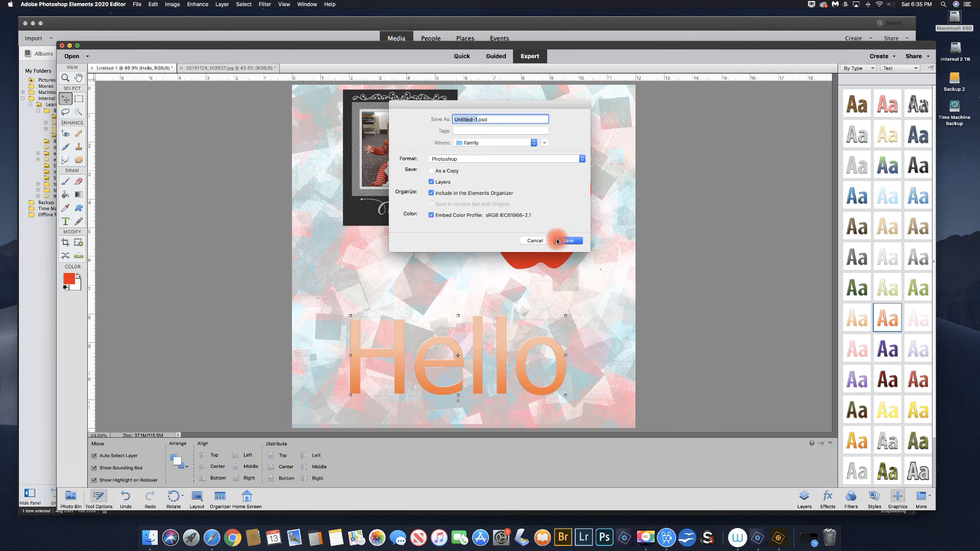
{"action": "left_click", "coordinate": [537, 240]}
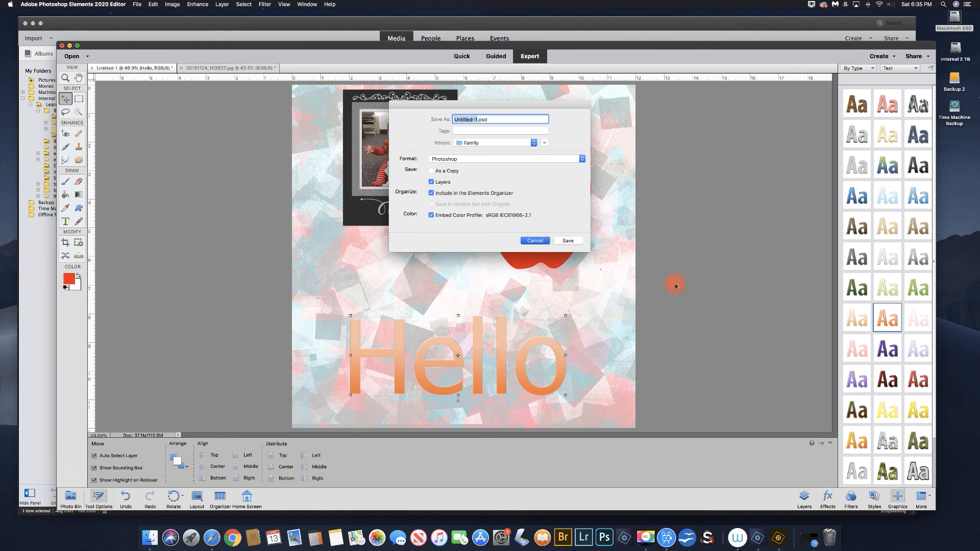
Show the layers of the page and open the Save As settings for it.
{"action": "left_click", "coordinate": [803, 498]}
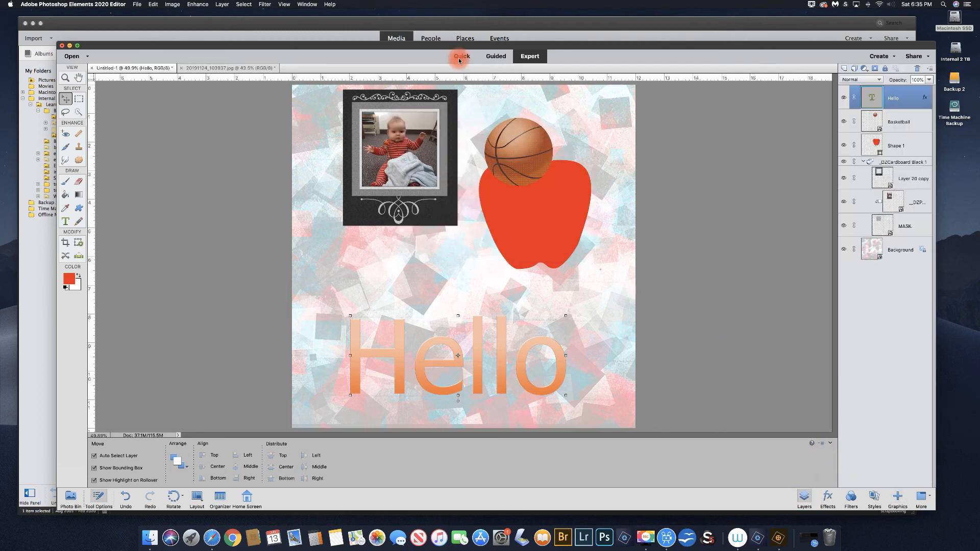
{"action": "left_click", "coordinate": [138, 6]}
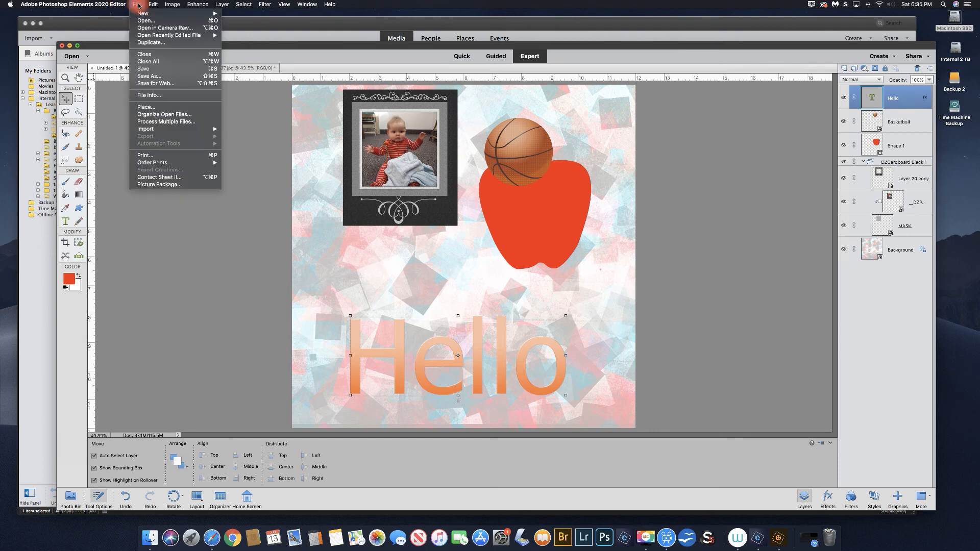
{"action": "left_click", "coordinate": [149, 77]}
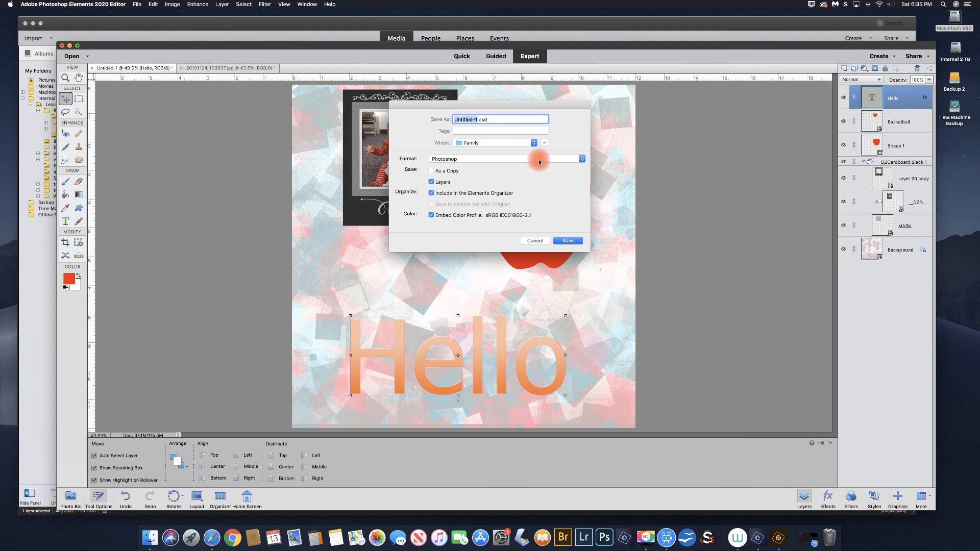
Try TIFF as the file format, return to Photoshop format, and switch the saving of layers off and on again.
{"action": "left_click", "coordinate": [579, 160]}
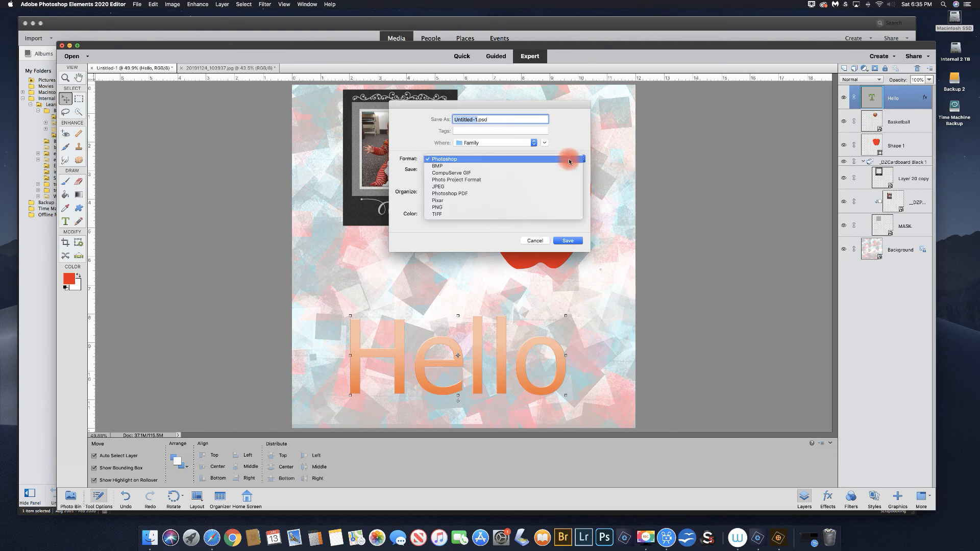
{"action": "left_click", "coordinate": [451, 215]}
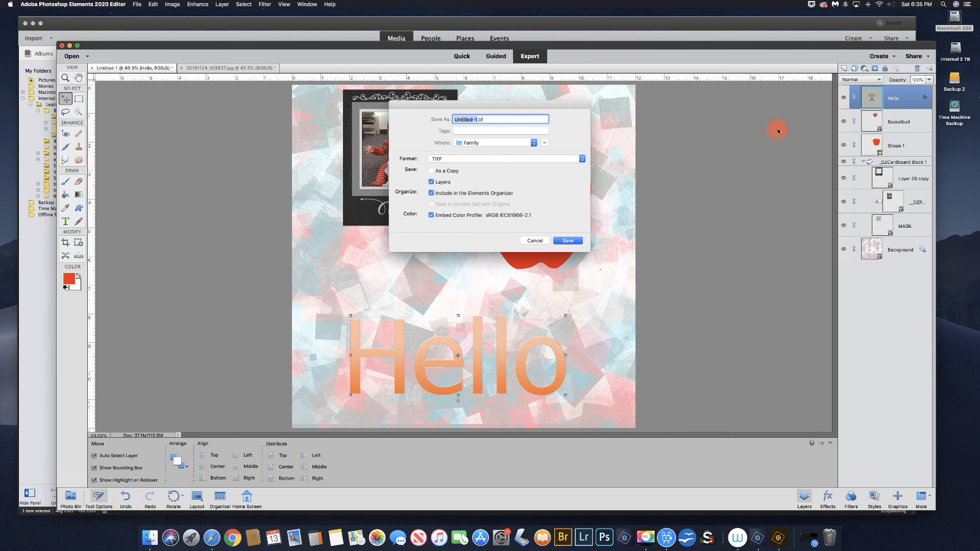
{"action": "left_click", "coordinate": [581, 159]}
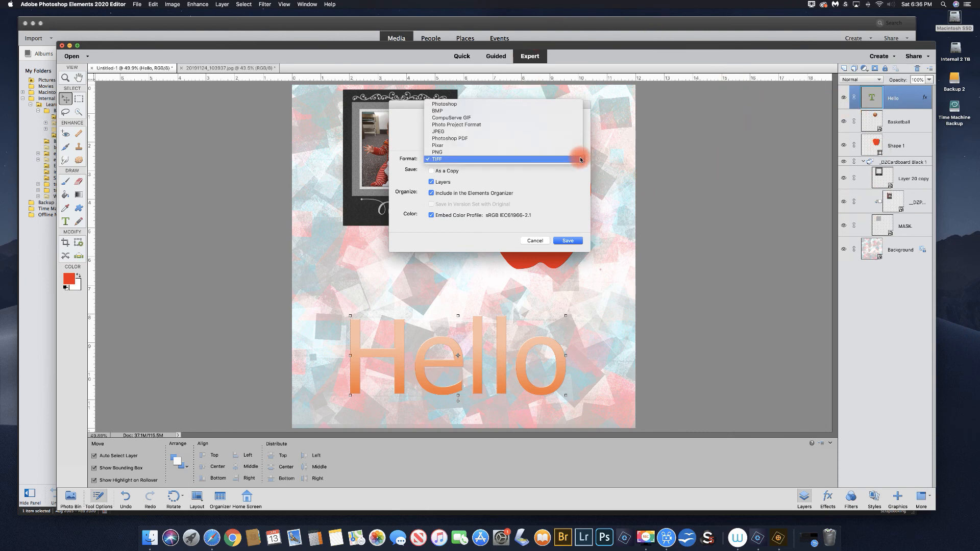
{"action": "left_click", "coordinate": [447, 105]}
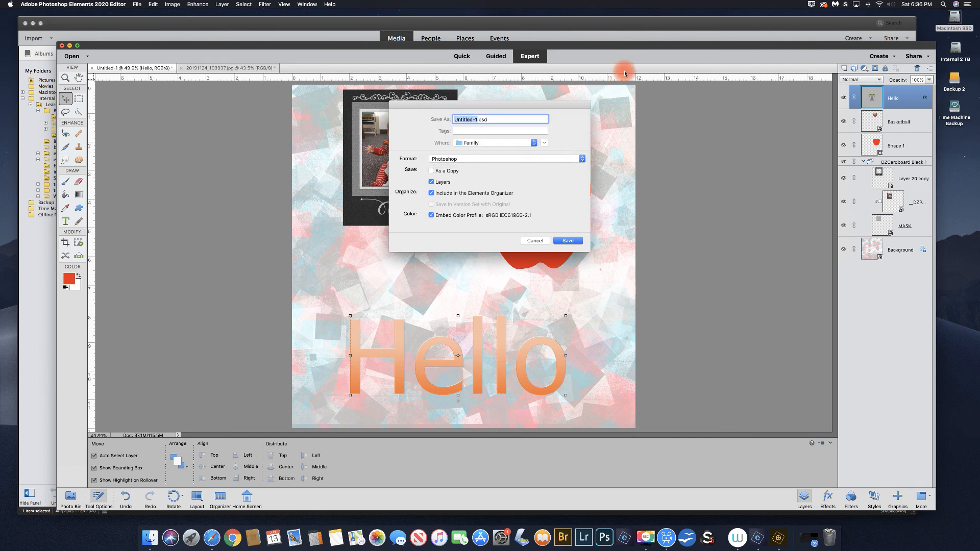
{"action": "left_click", "coordinate": [432, 182]}
{"action": "left_click", "coordinate": [433, 183]}
Save the page as "tutorial 1" in Photoshop format with layers in the Learn Digital Scrapbooking folder.
{"action": "left_click", "coordinate": [533, 144]}
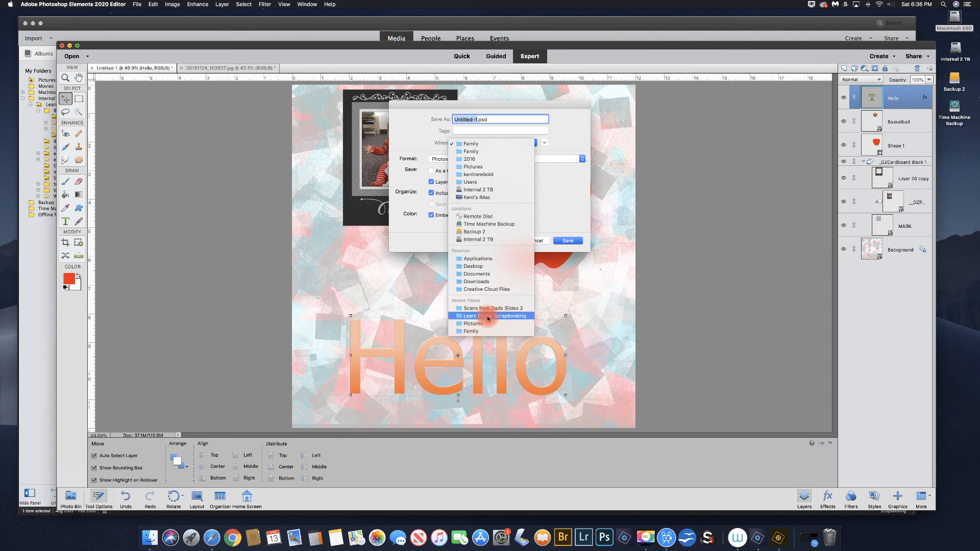
{"action": "left_click", "coordinate": [527, 152]}
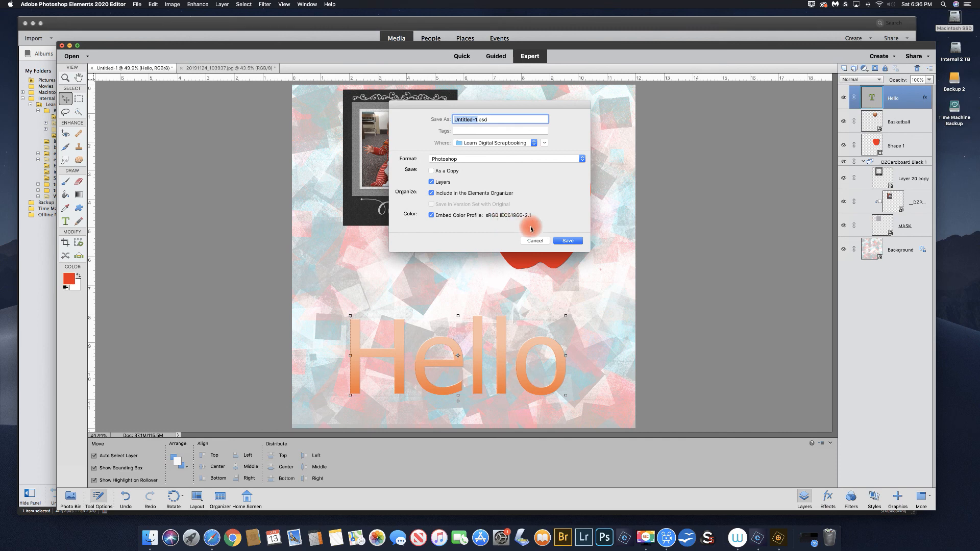
{"action": "left_click", "coordinate": [570, 241]}
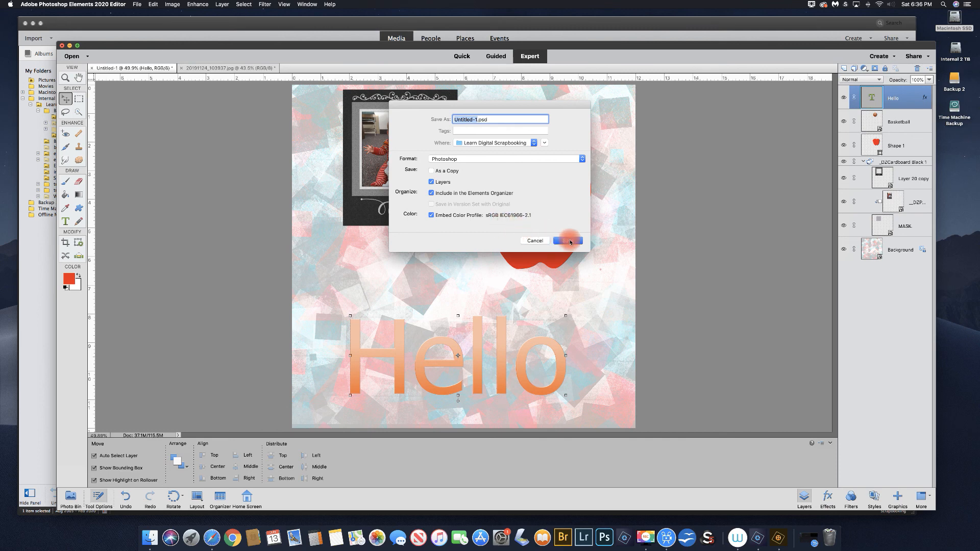
{"action": "left_click", "coordinate": [465, 119]}
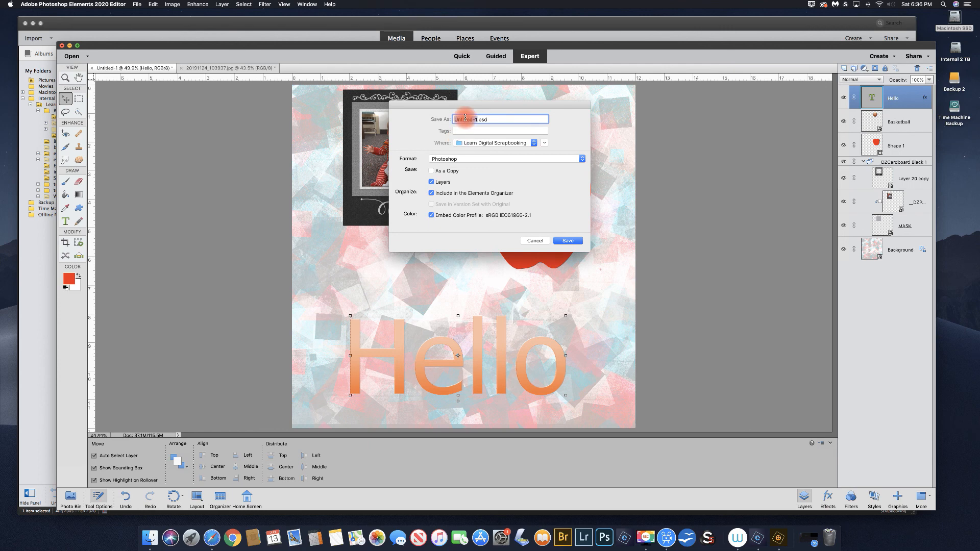
{"action": "key", "text": "BackSpace"}
{"action": "type", "text": "tutorial 1"}
{"action": "left_click", "coordinate": [566, 240]}
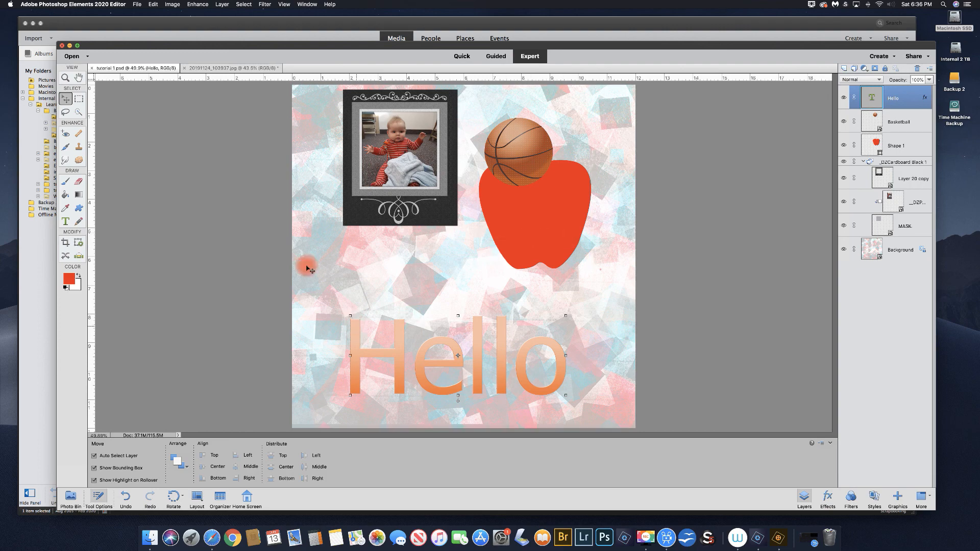
Close the saved page and reopen tutorial 1.psd from the recent files on the Home Screen, shifting the editor window slightly.
{"action": "left_click", "coordinate": [92, 68]}
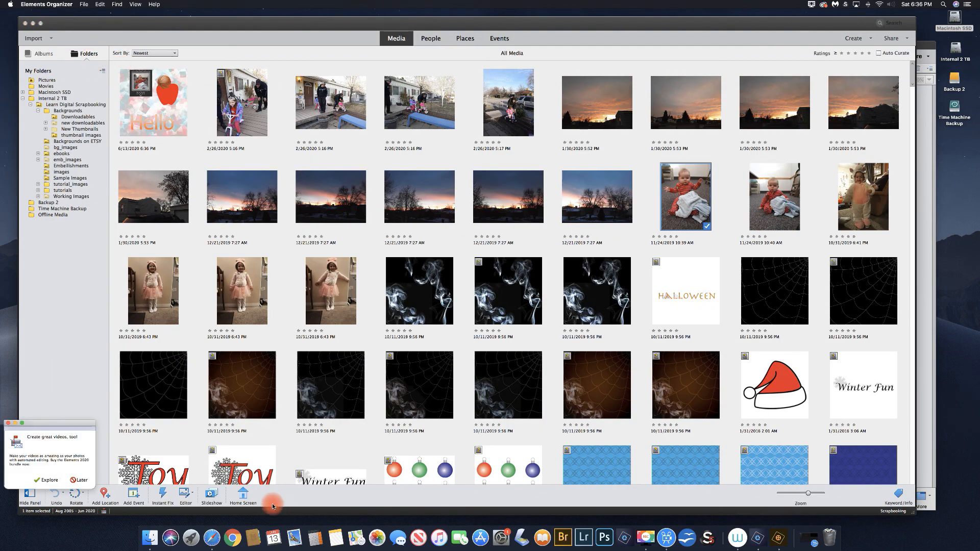
{"action": "left_click", "coordinate": [243, 496]}
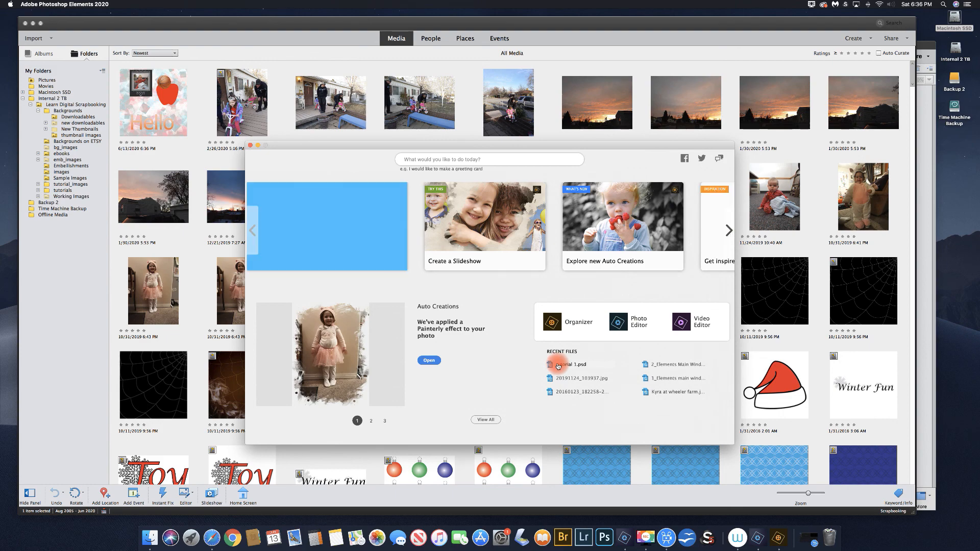
{"action": "left_click", "coordinate": [552, 365]}
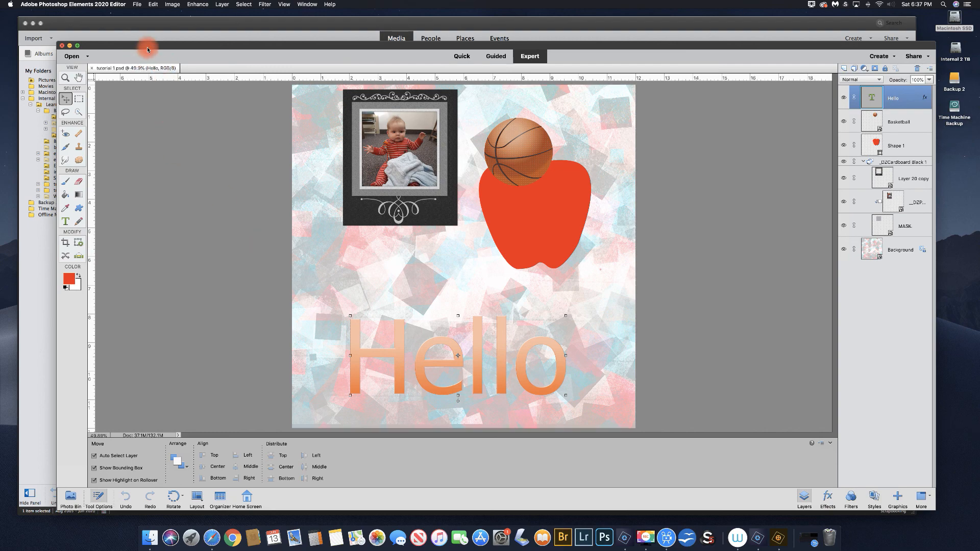
{"action": "mouse_move", "coordinate": [145, 51]}
{"action": "left_mouse_down"}
{"action": "mouse_move", "coordinate": [136, 70]}
{"action": "mouse_move", "coordinate": [136, 46]}
{"action": "mouse_move", "coordinate": [139, 53]}
{"action": "left_mouse_up"}
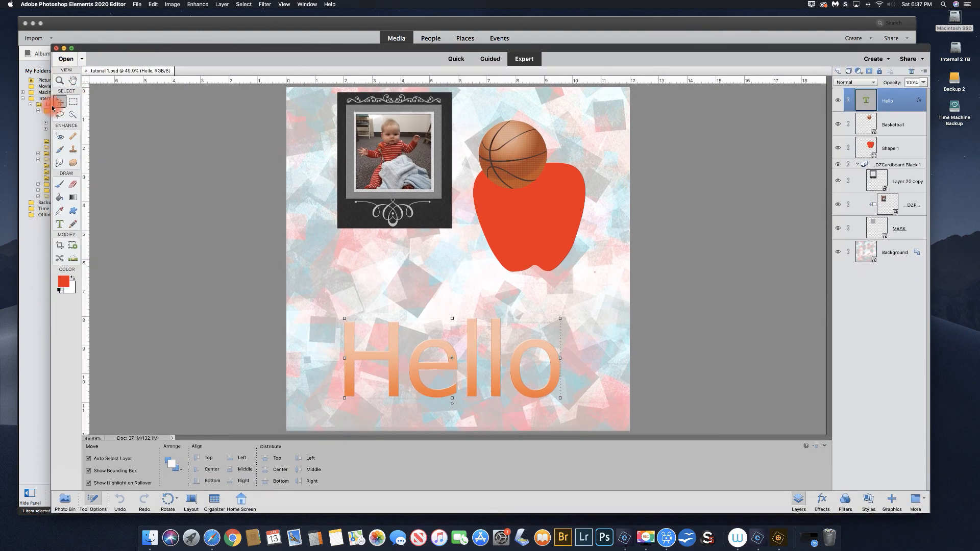